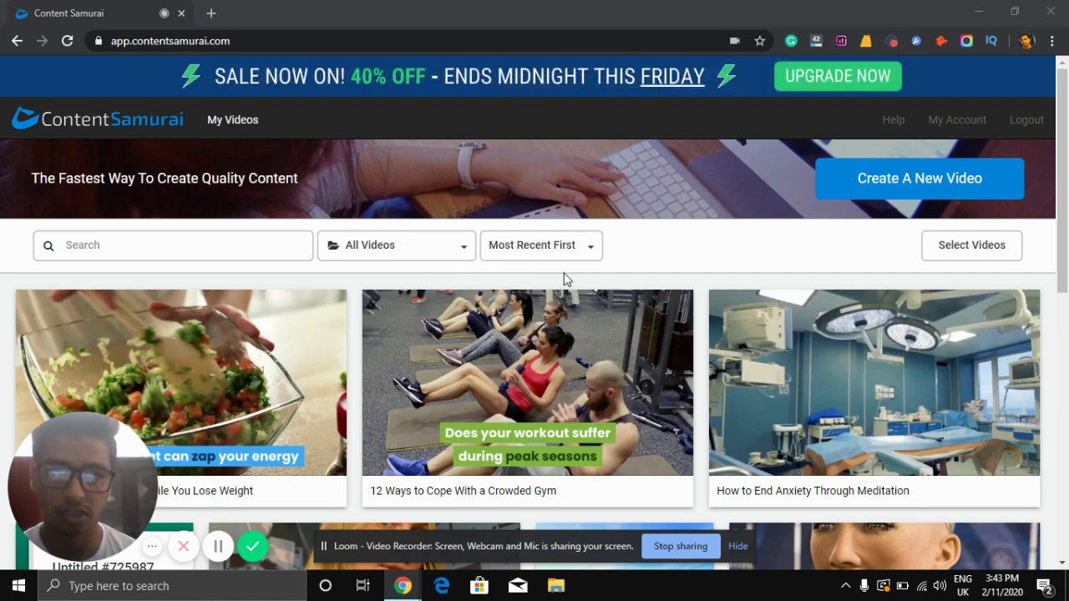
Start new video Untitled #728553 and browse its Video for social media styles, such as Green Bars
scroll(563, 279, down, 6)
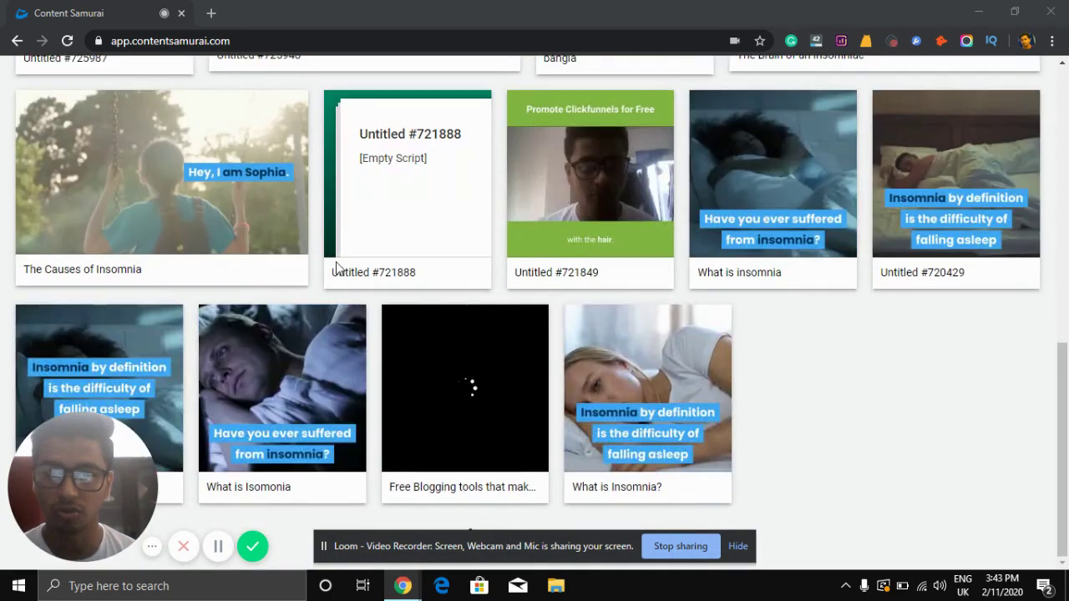
scroll(196, 248, up, 7)
scroll(239, 293, down, 2)
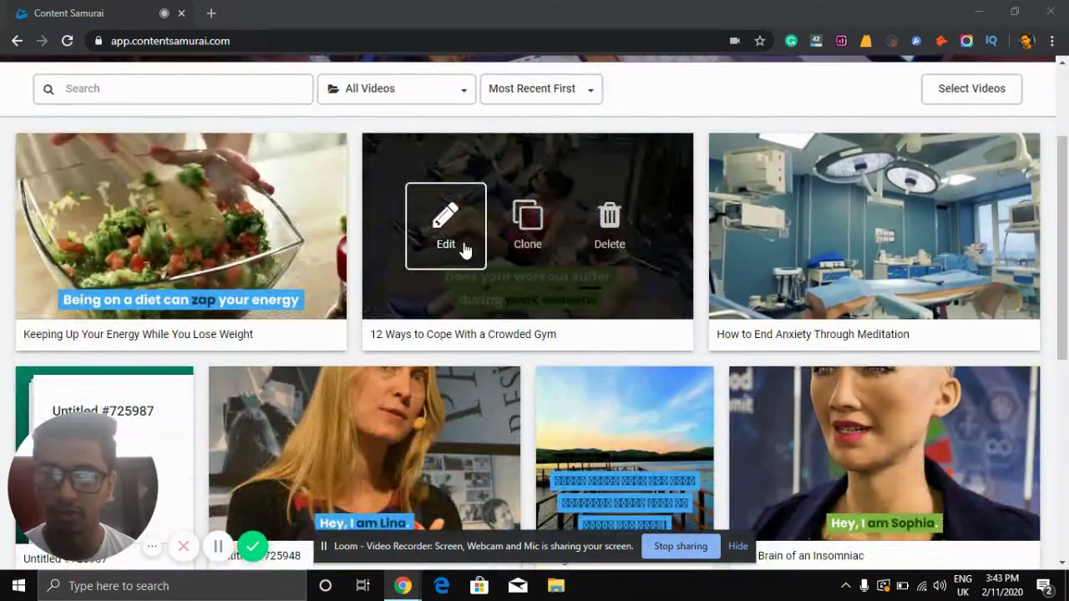
scroll(835, 291, down, 3)
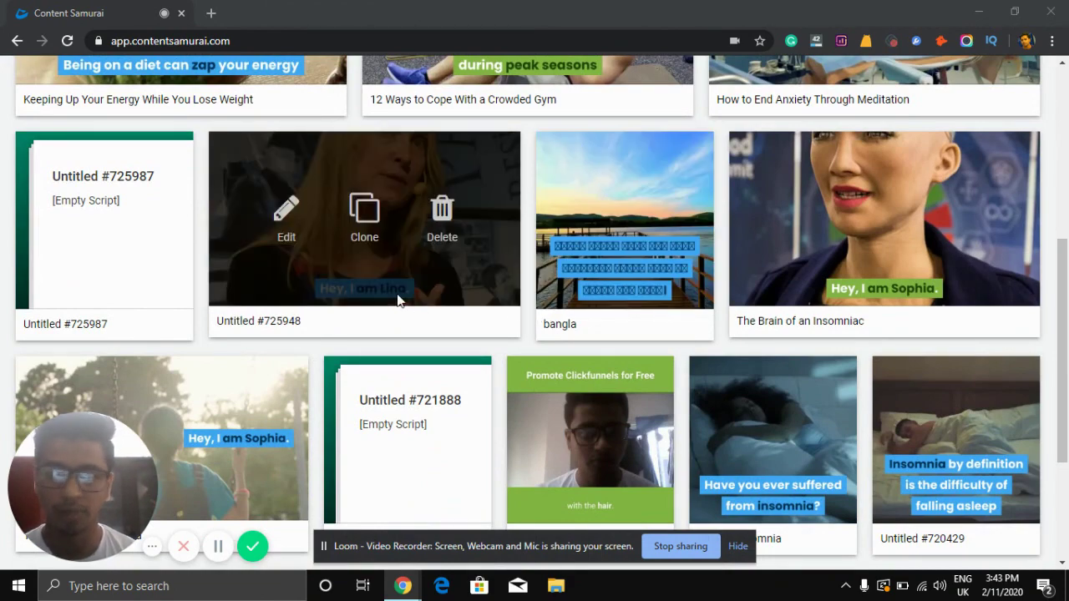
scroll(397, 289, down, 3)
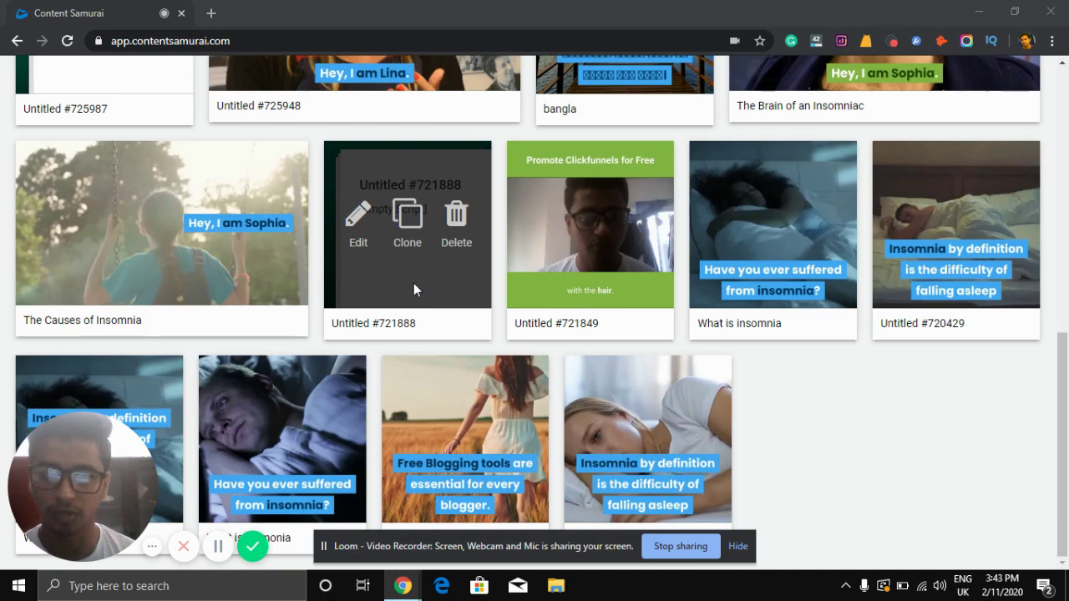
scroll(414, 287, up, 6)
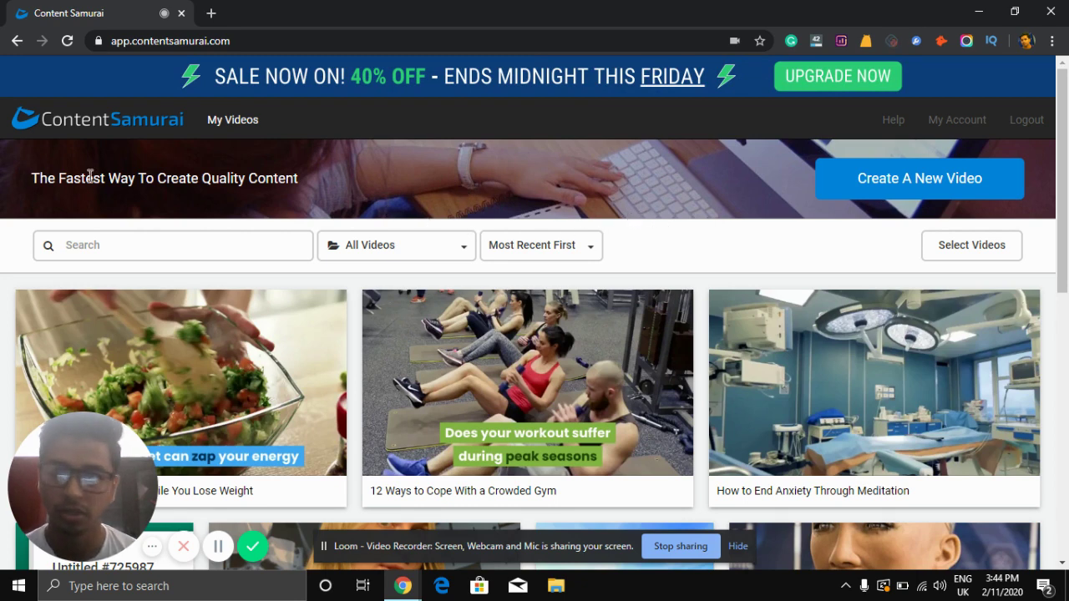
click(914, 181)
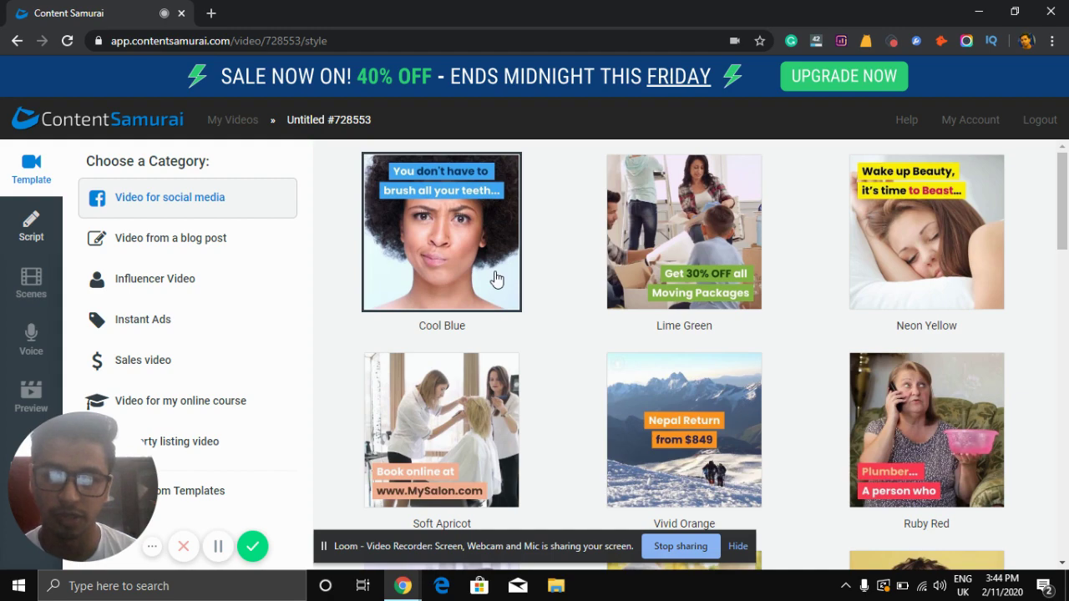
scroll(495, 280, down, 8)
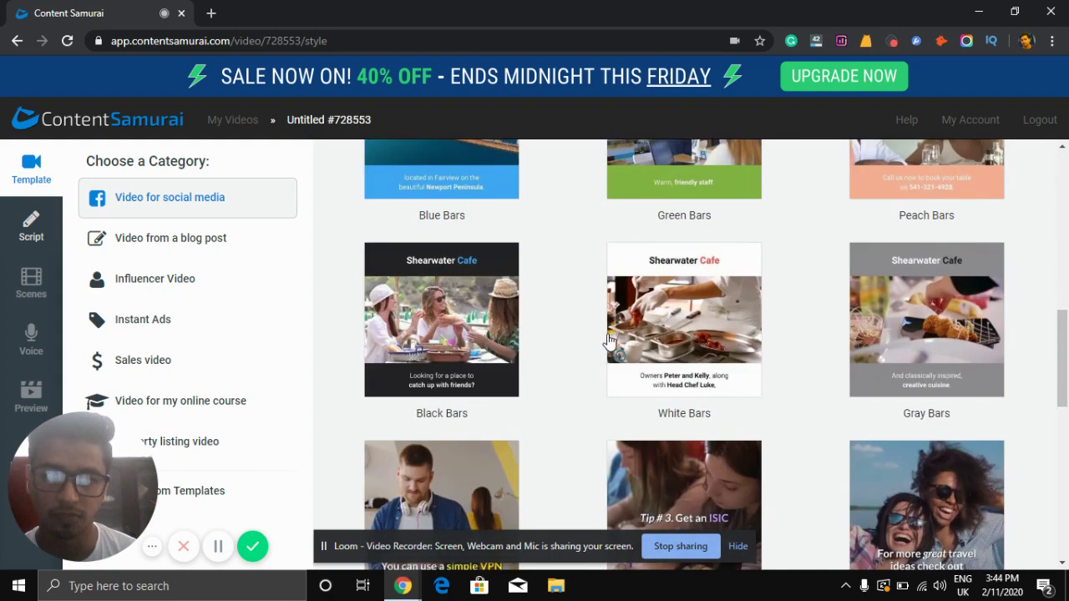
scroll(671, 280, up, 2)
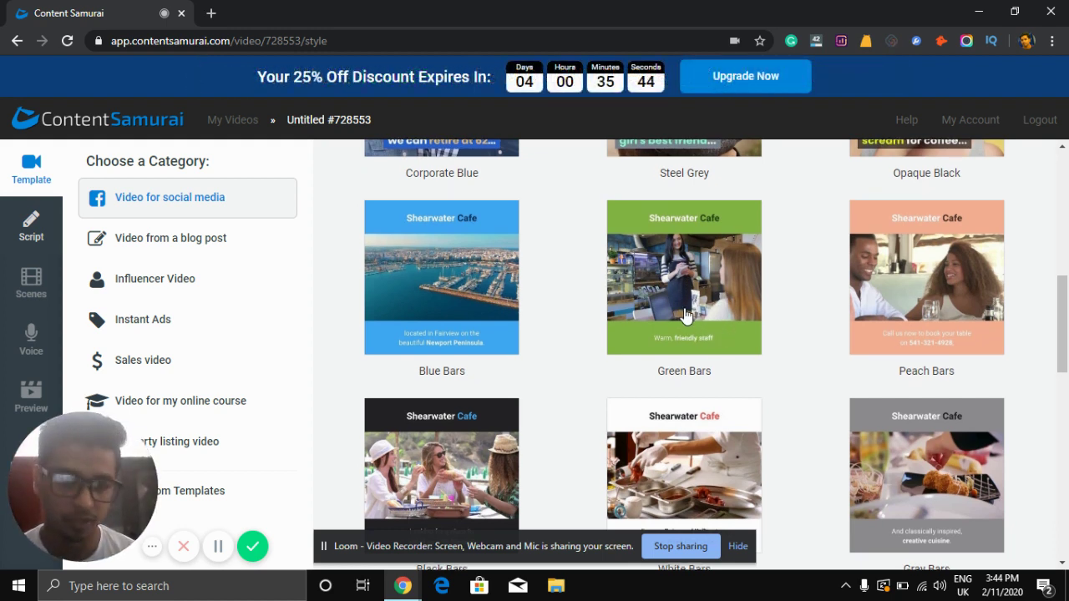
scroll(648, 315, down, 5)
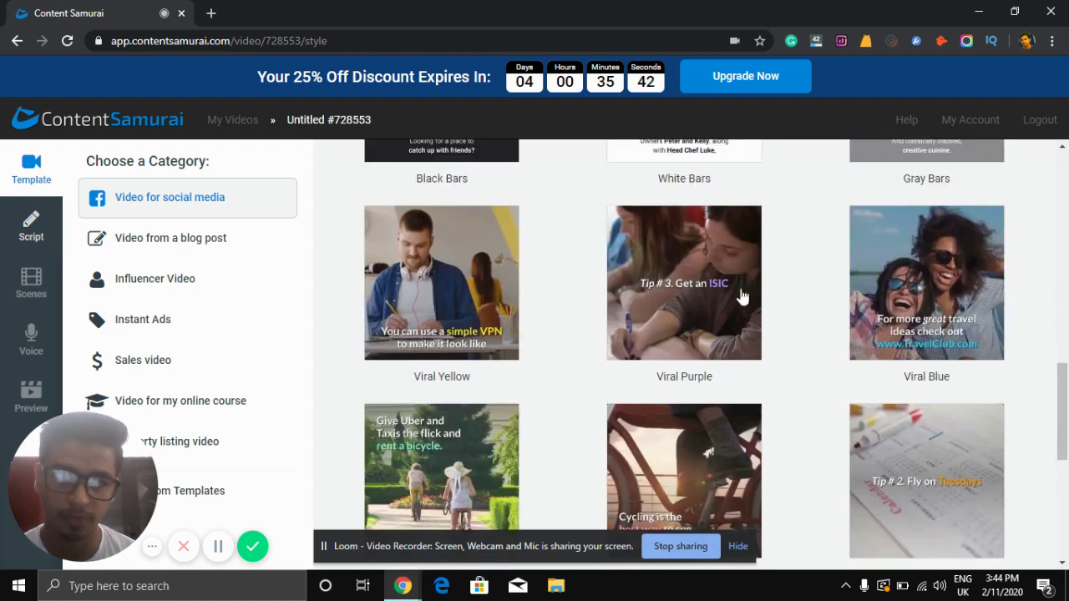
scroll(544, 295, up, 3)
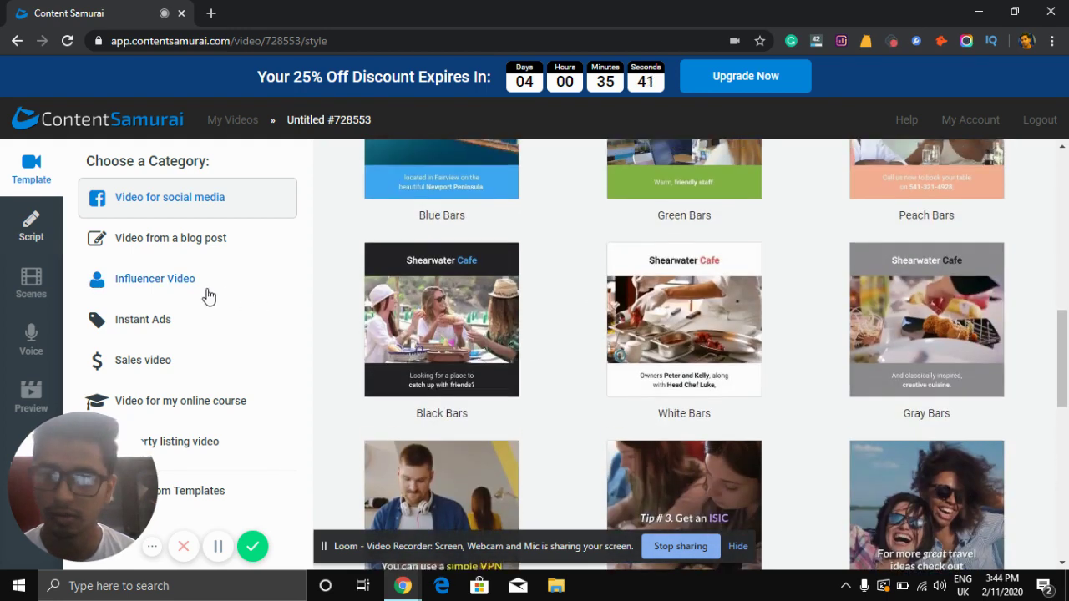
Preview the Cool Blue blog-post template, playing and then pausing its example video
click(192, 244)
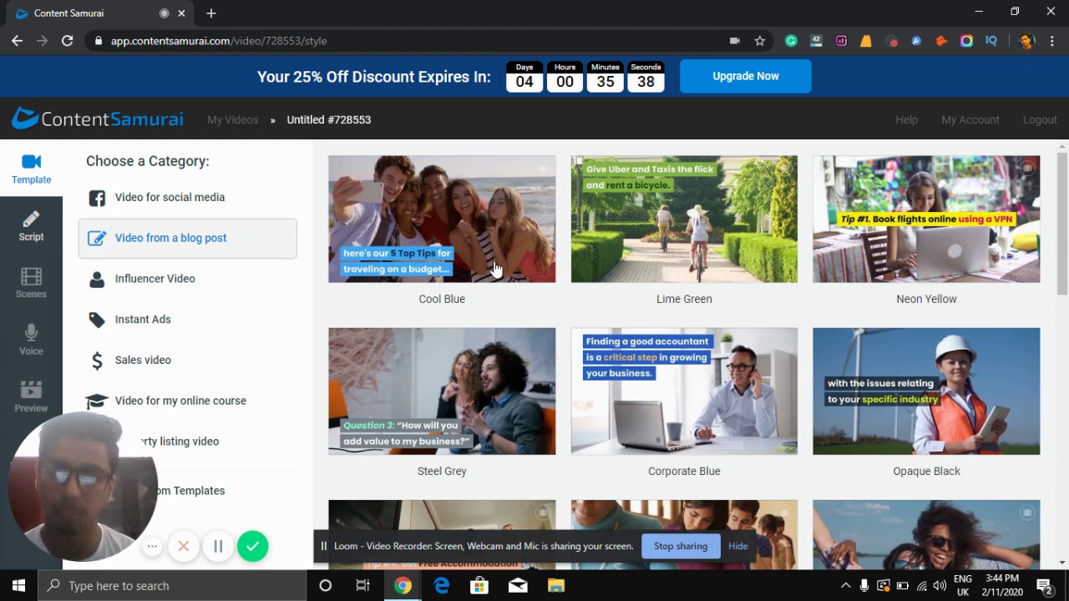
click(449, 261)
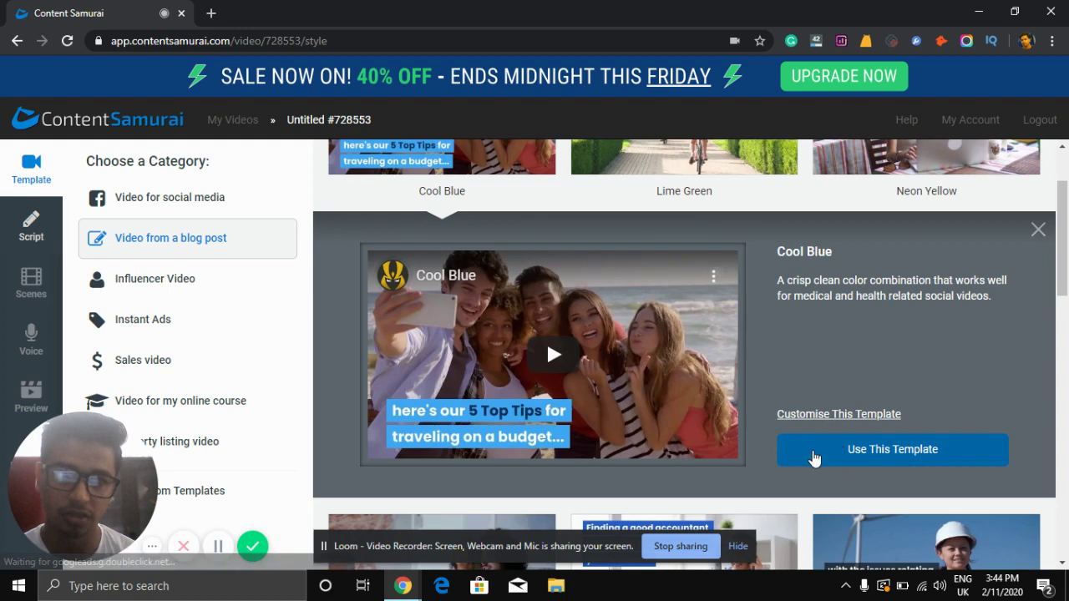
click(551, 356)
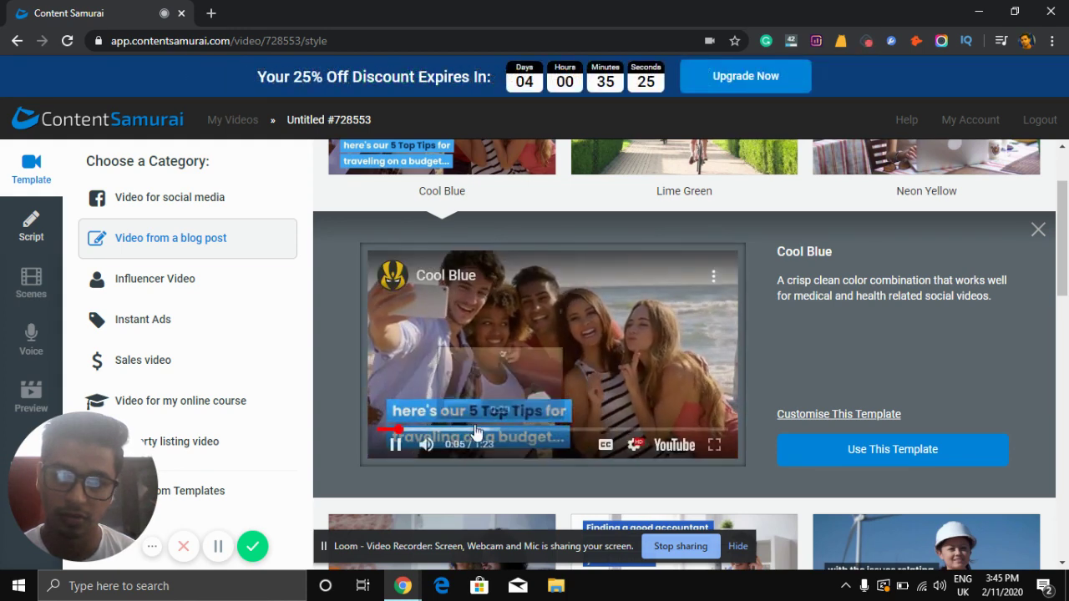
click(393, 447)
scroll(616, 406, down, 5)
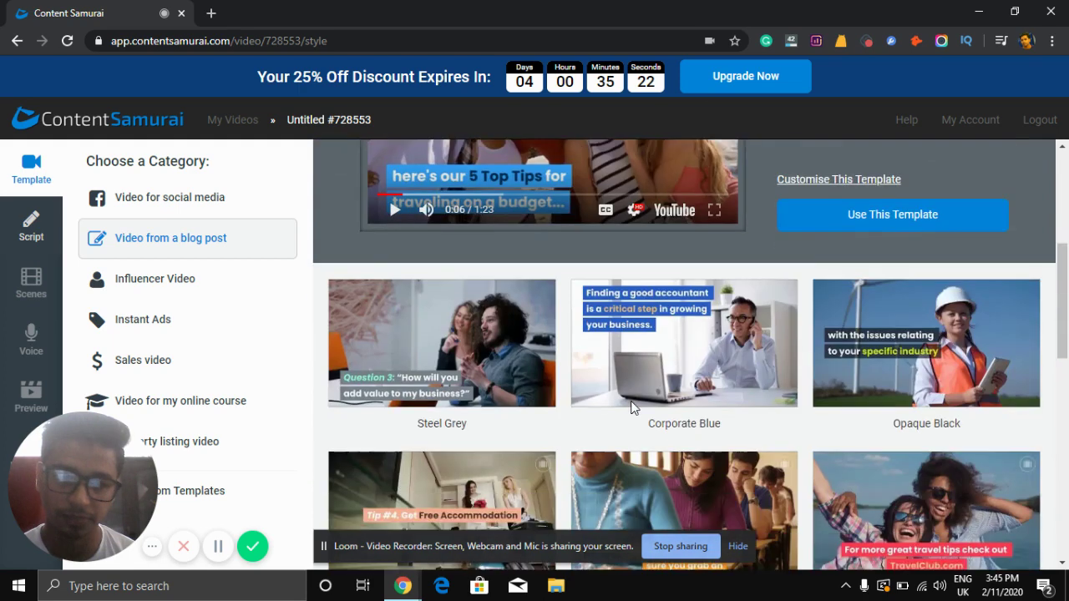
click(26, 432)
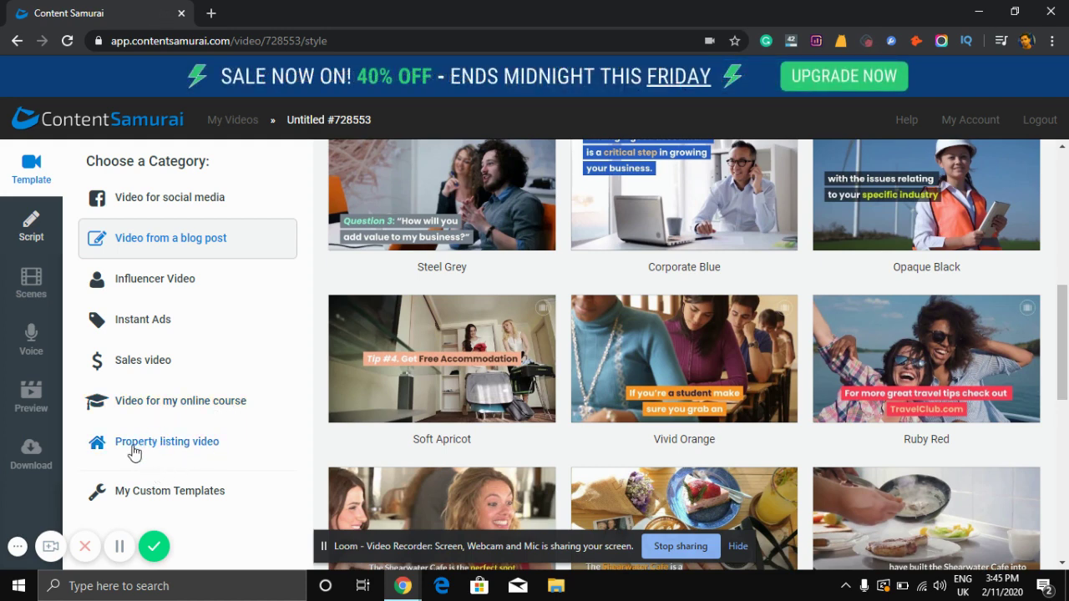
Play and pause the Medical sales-video template preview, then list the Property listing templates
click(152, 373)
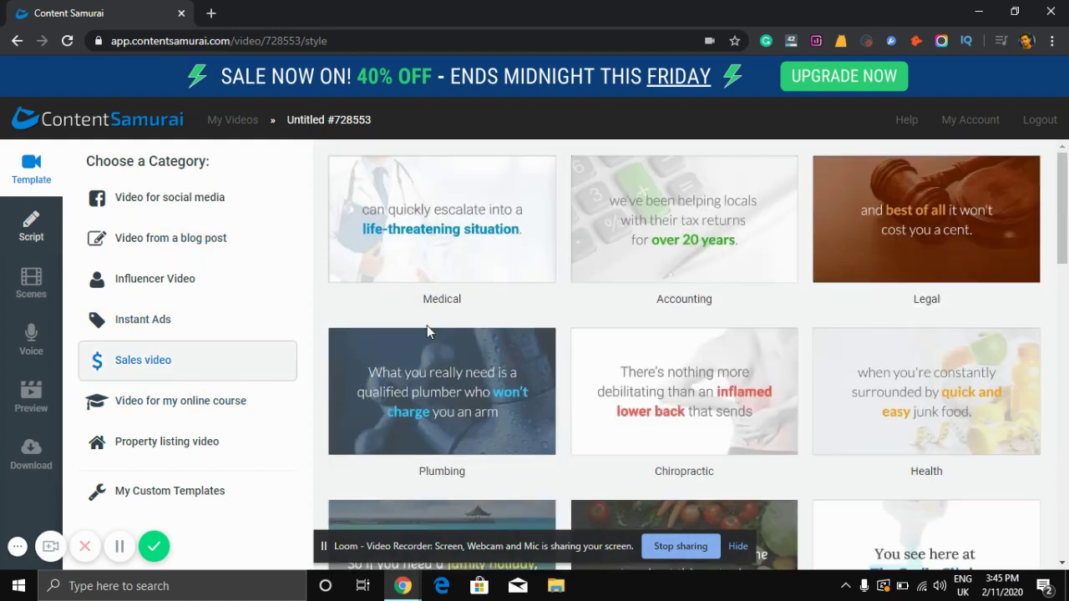
click(454, 244)
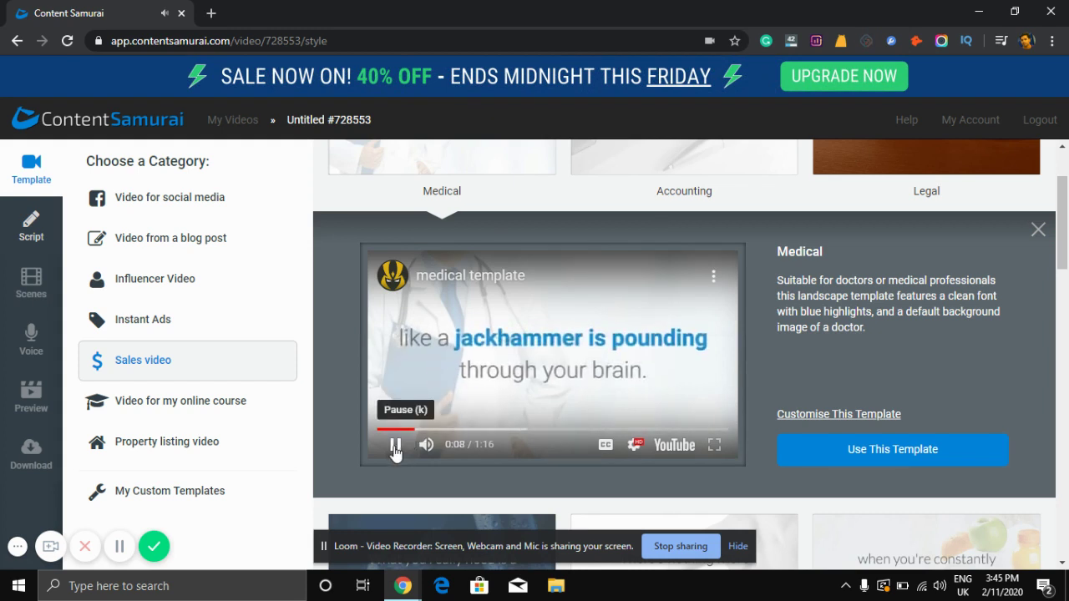
click(396, 446)
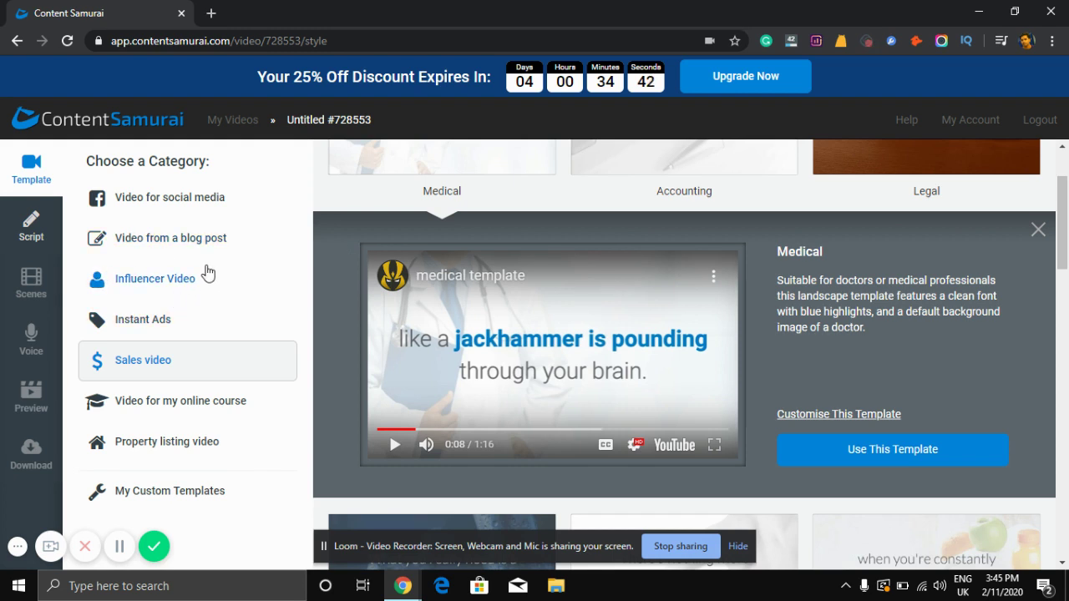
click(185, 451)
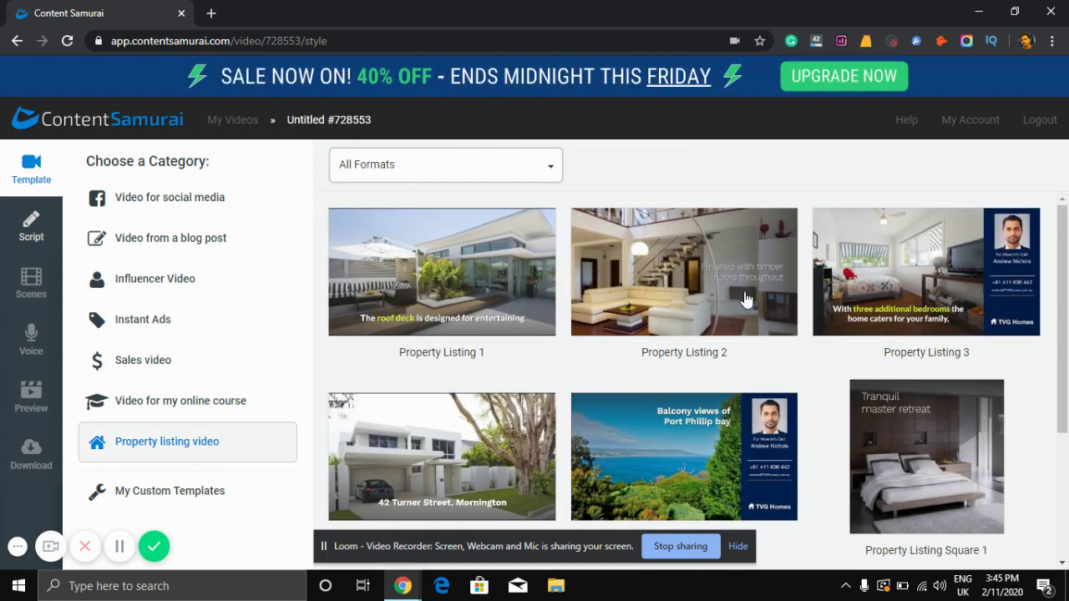
Preview the Viral Buzz Course online-course template, playing and pausing its example video
scroll(680, 351, down, 3)
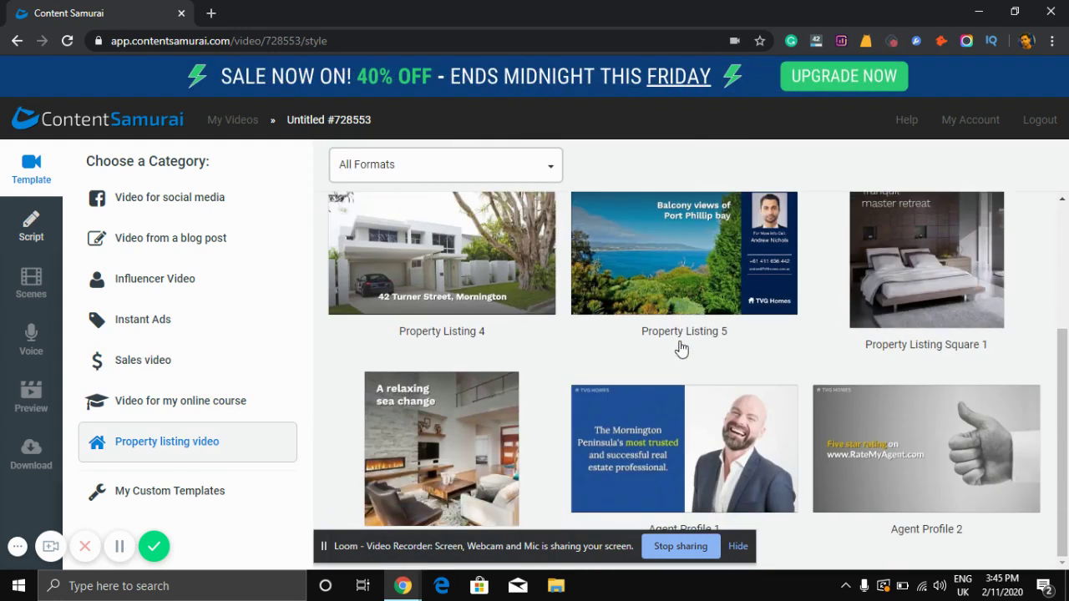
click(191, 406)
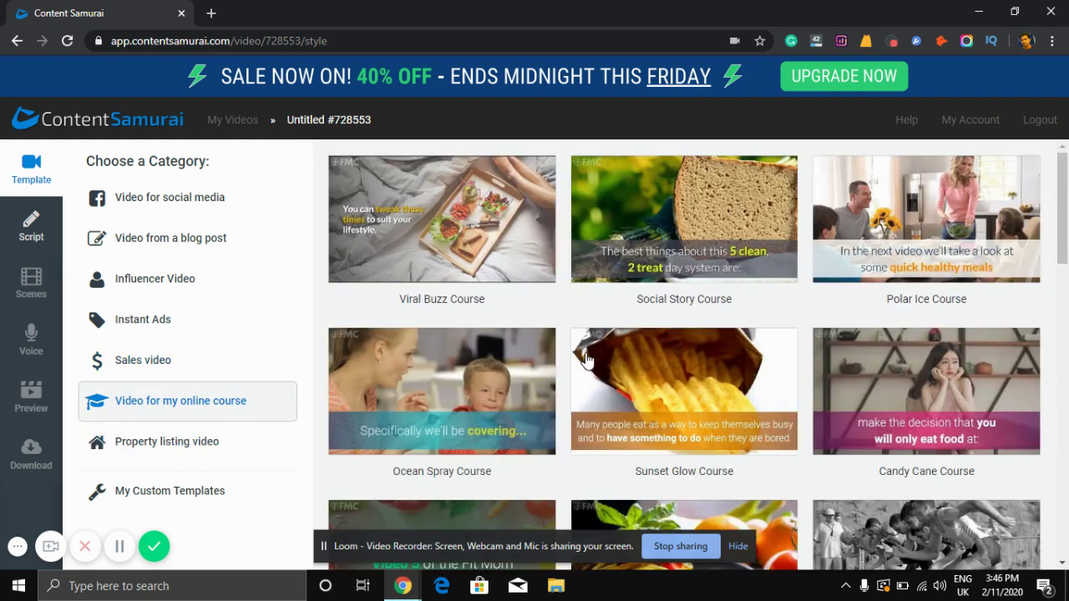
click(497, 232)
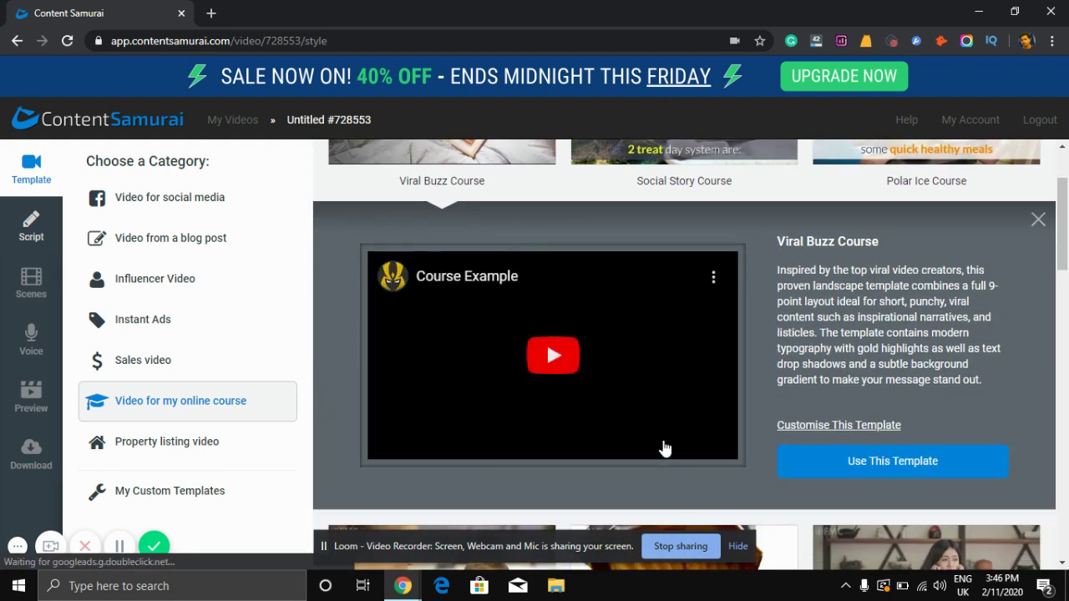
click(546, 340)
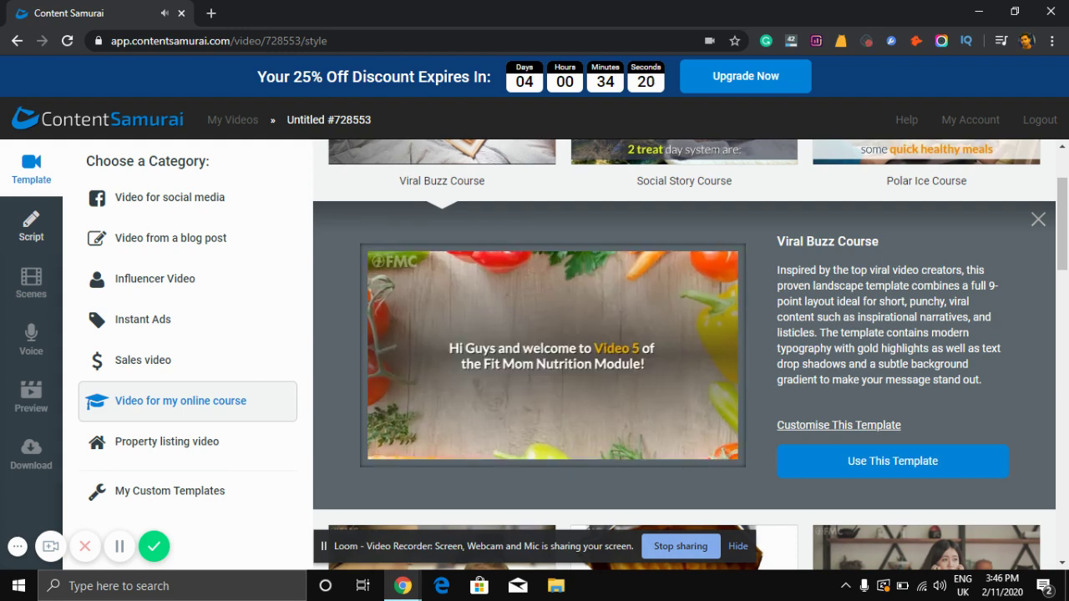
click(395, 451)
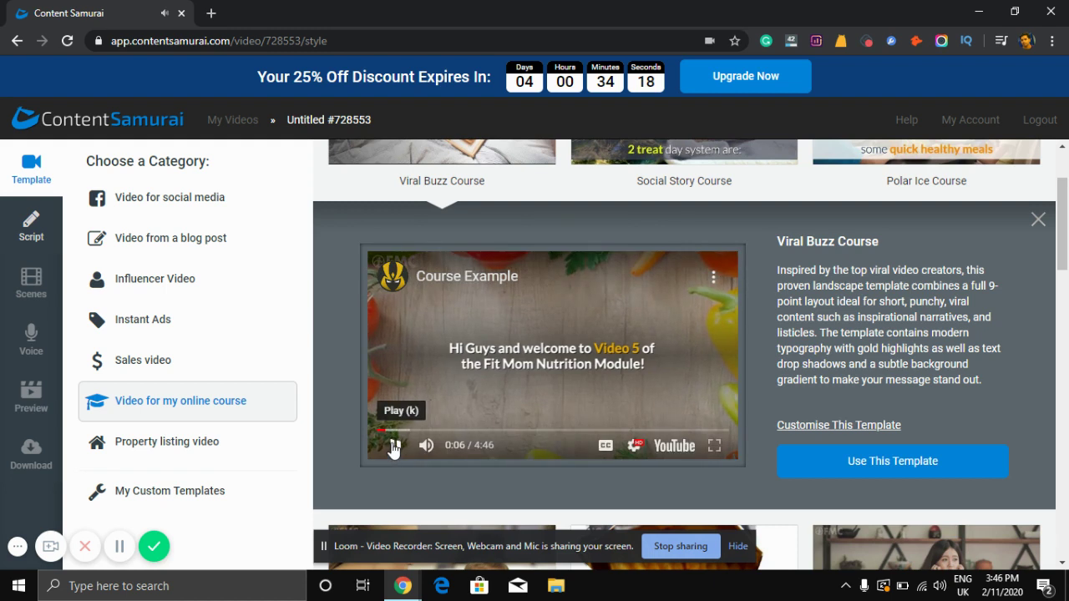
Check My Custom Templates, then return to the Video from a blog post templates
click(193, 499)
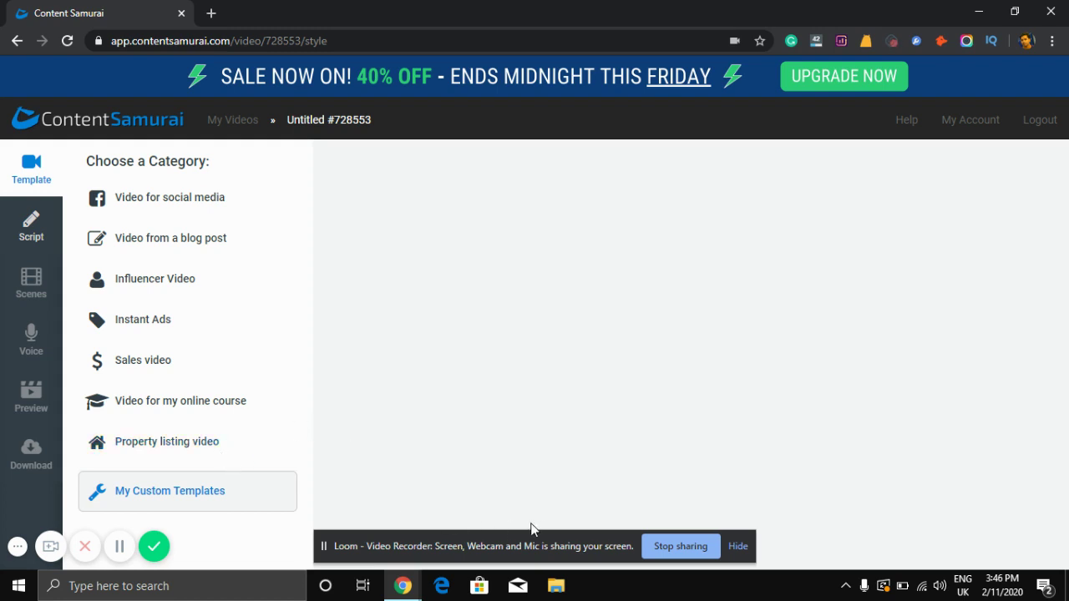
click(736, 547)
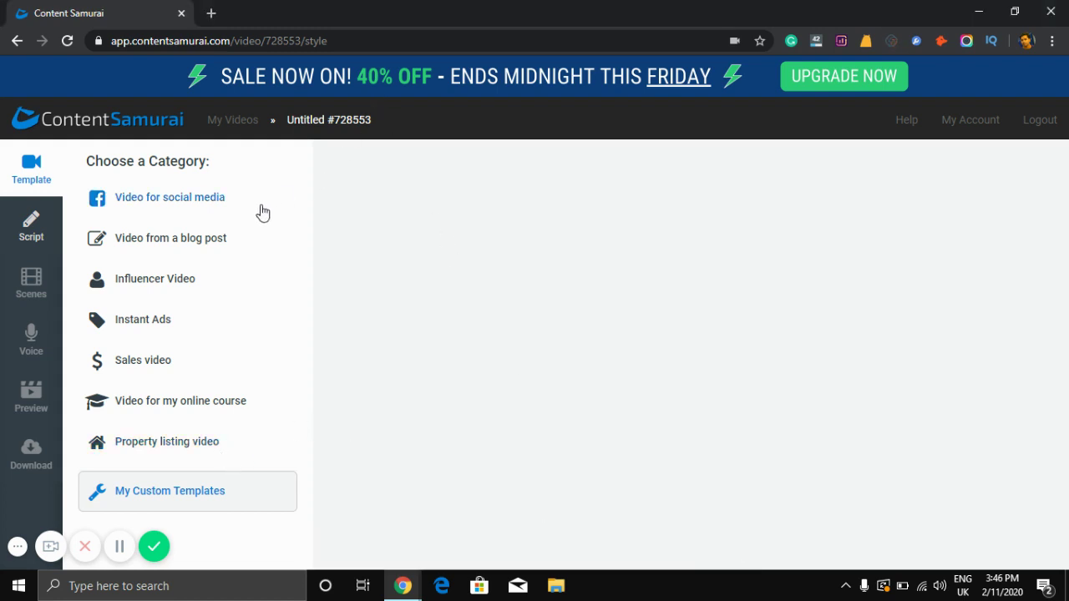
click(187, 242)
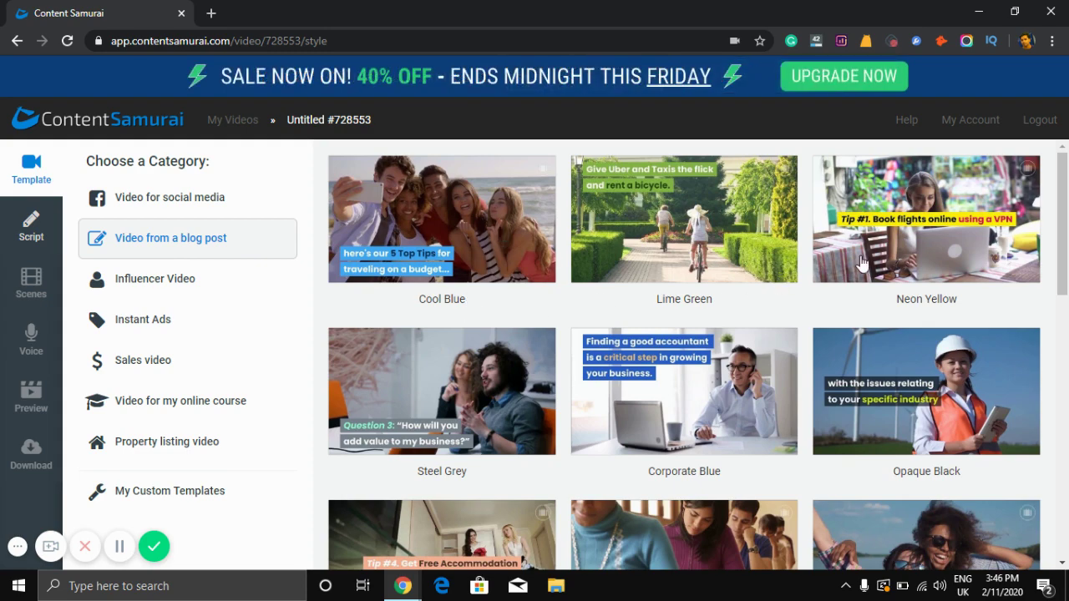
Apply the Cool Blue template and place the cursor in the empty script box
scroll(481, 262, down, 4)
scroll(464, 272, up, 4)
click(478, 273)
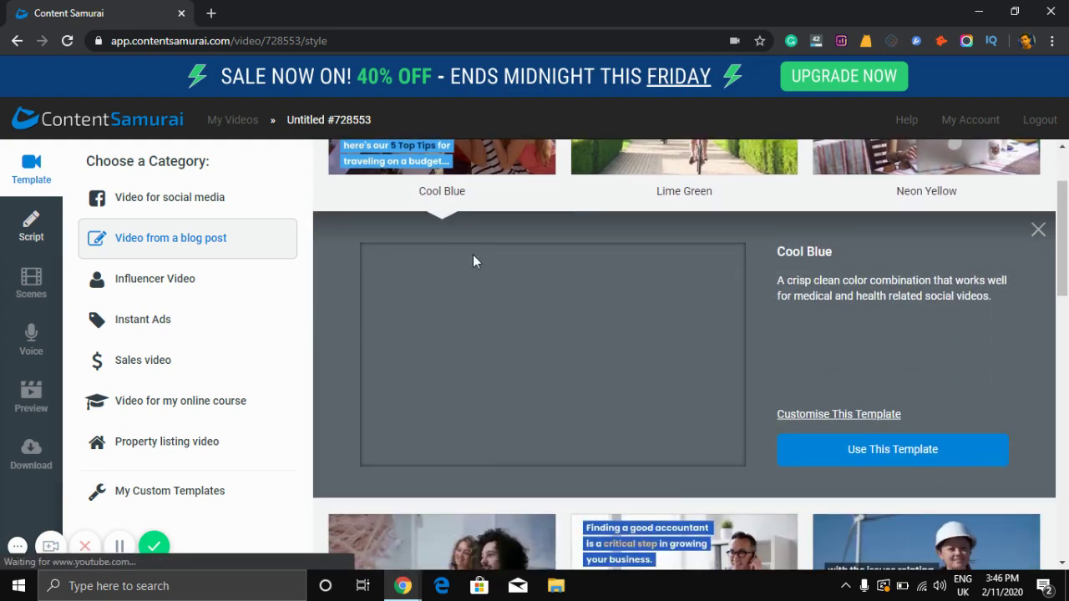
click(890, 458)
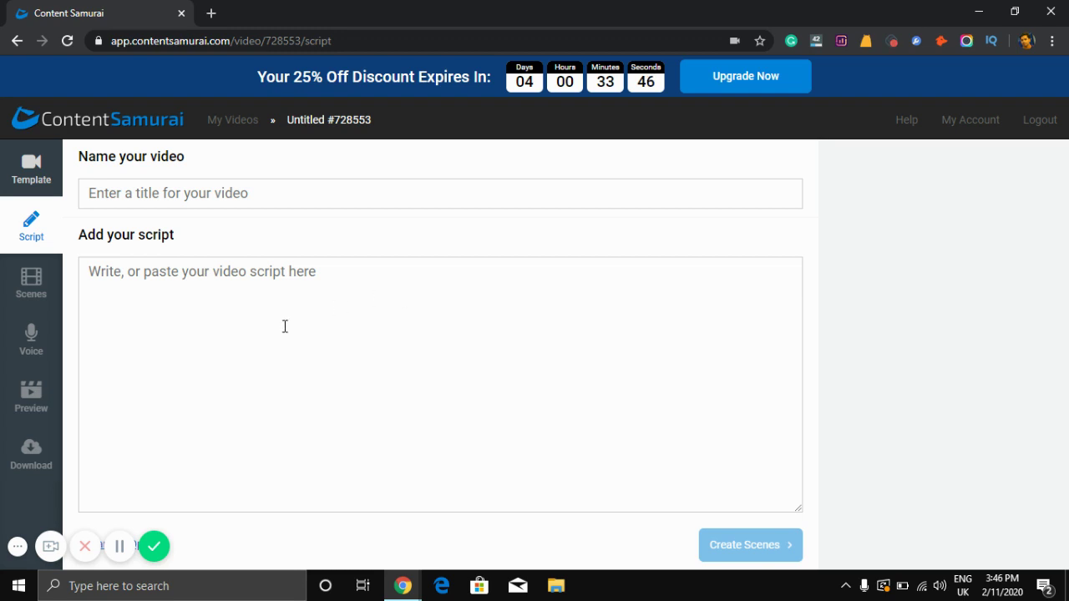
click(316, 271)
In File Explorer, go to This PC > Local Disk (C:) > Users > user folder > Downloads
click(547, 585)
click(549, 587)
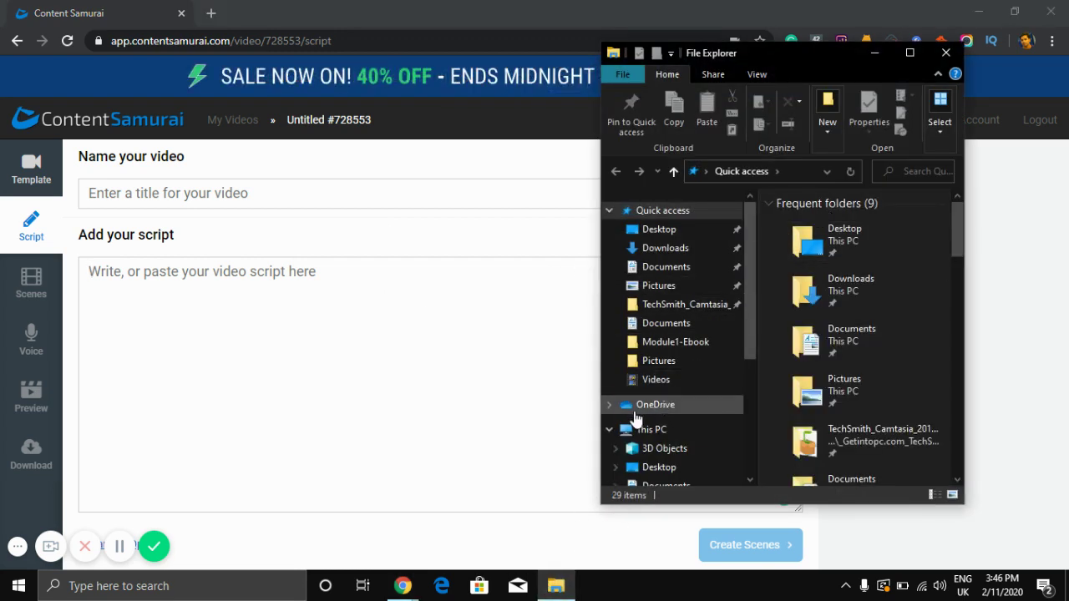
click(671, 429)
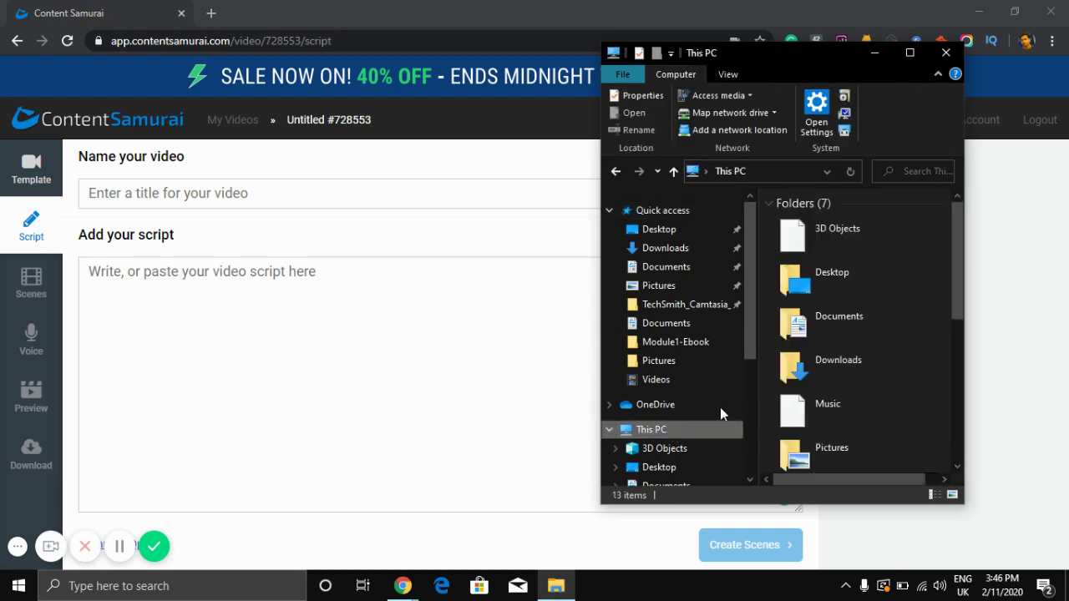
scroll(832, 339, down, 1)
scroll(825, 303, down, 3)
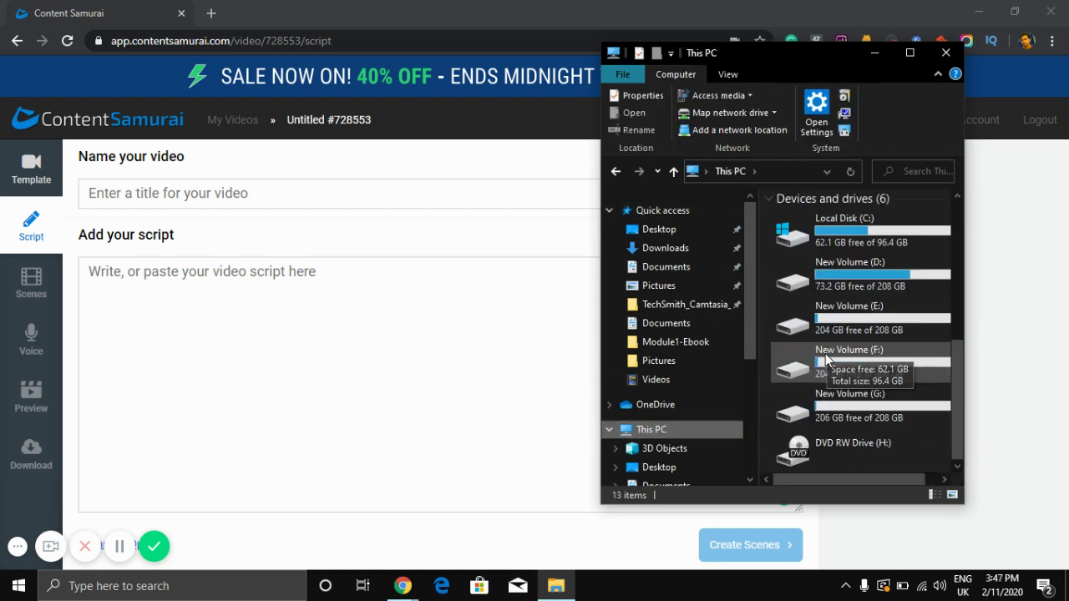
click(823, 238)
double_click(821, 234)
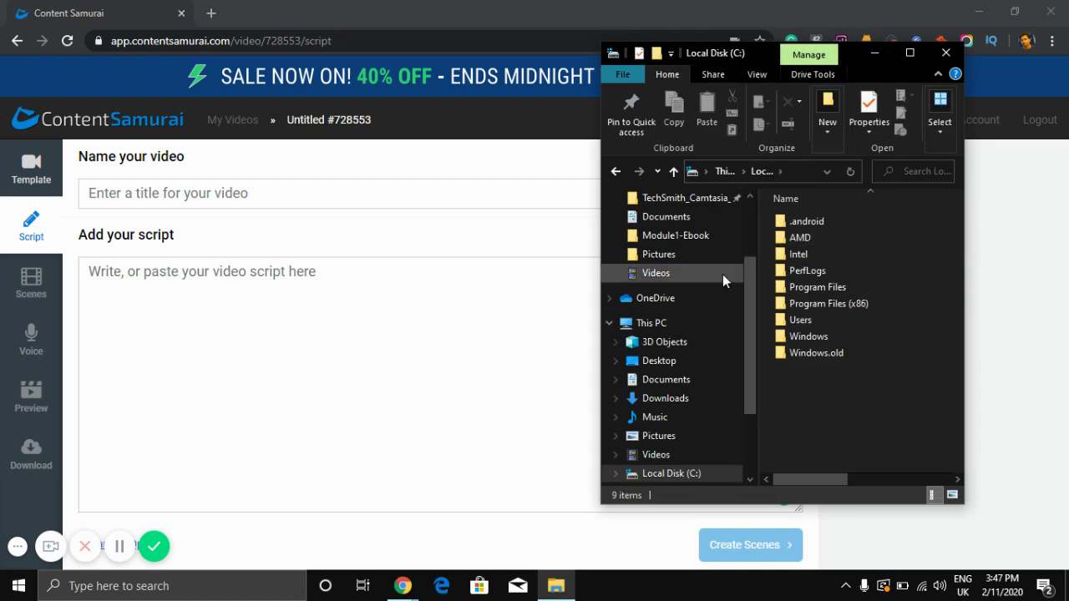
double_click(796, 323)
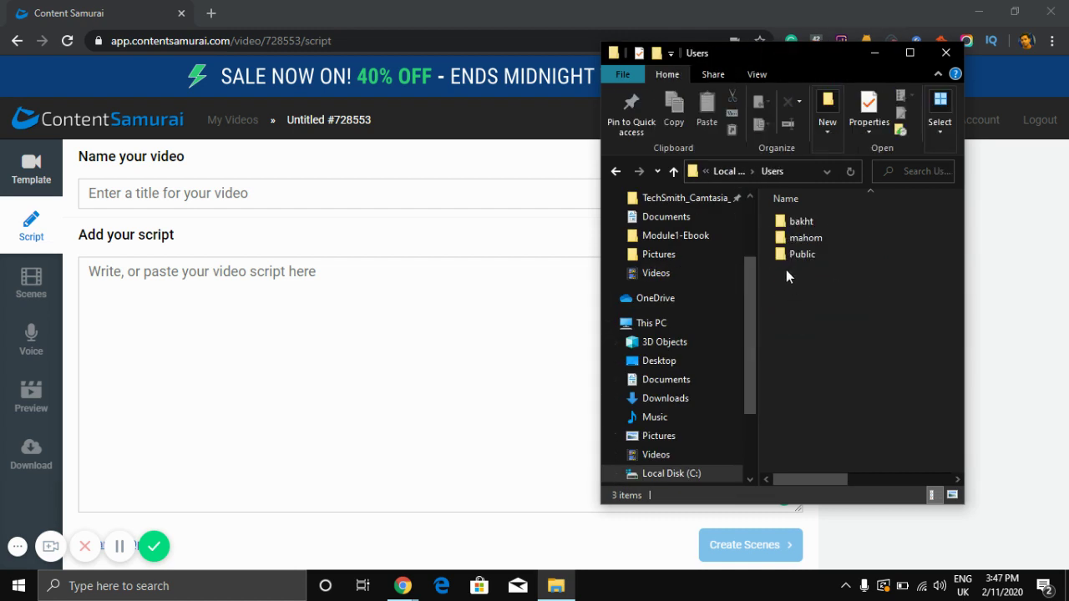
double_click(792, 228)
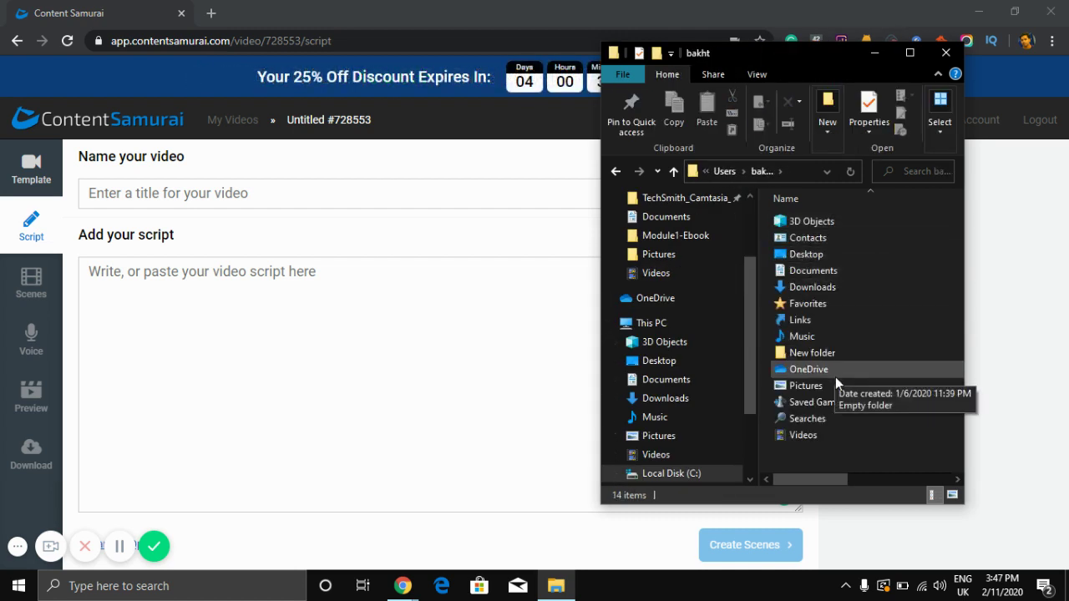
double_click(811, 287)
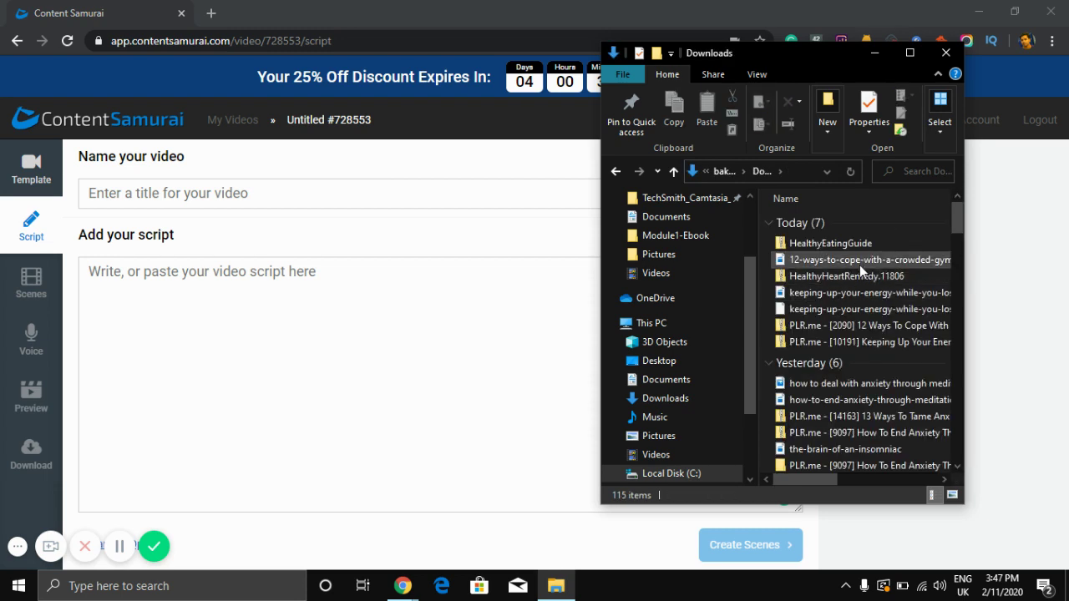
Play the 12-ways-to-cope-with-a-crowded-gym video briefly, then pause it and minimize Movies & TV
click(825, 261)
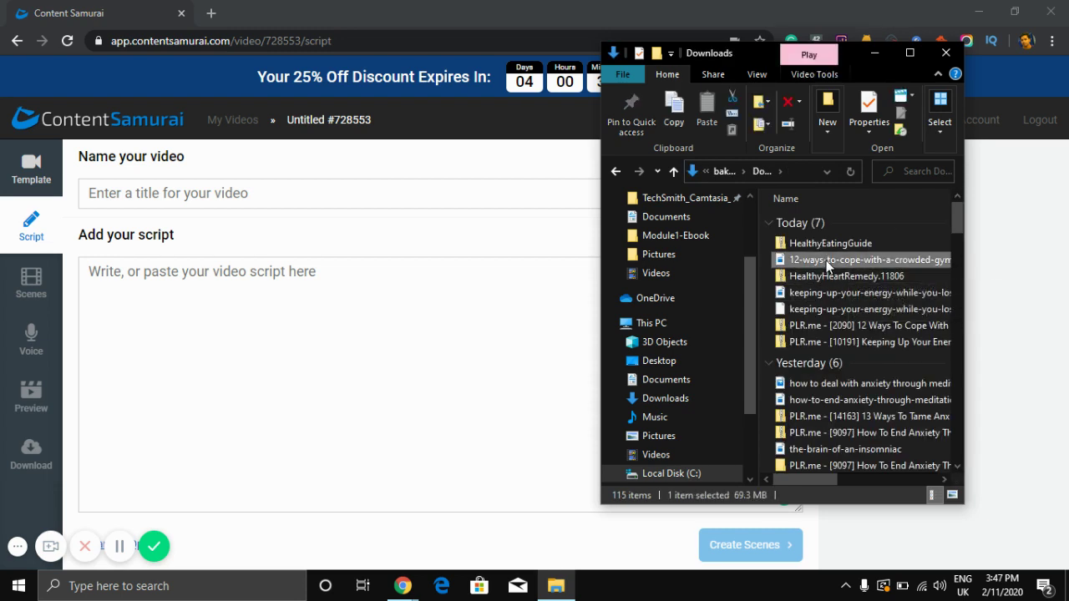
double_click(827, 262)
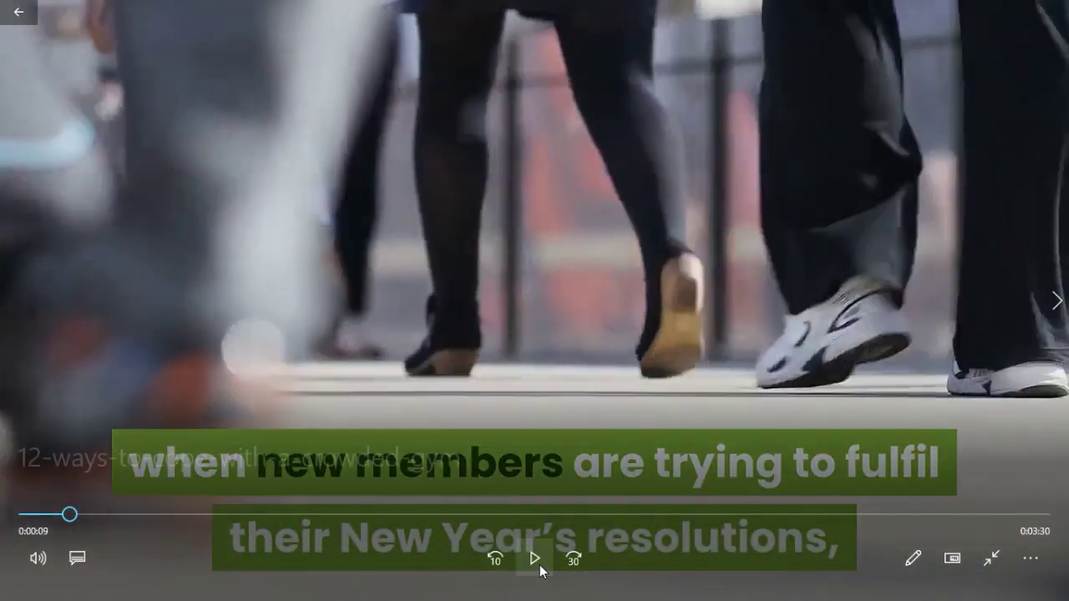
click(535, 559)
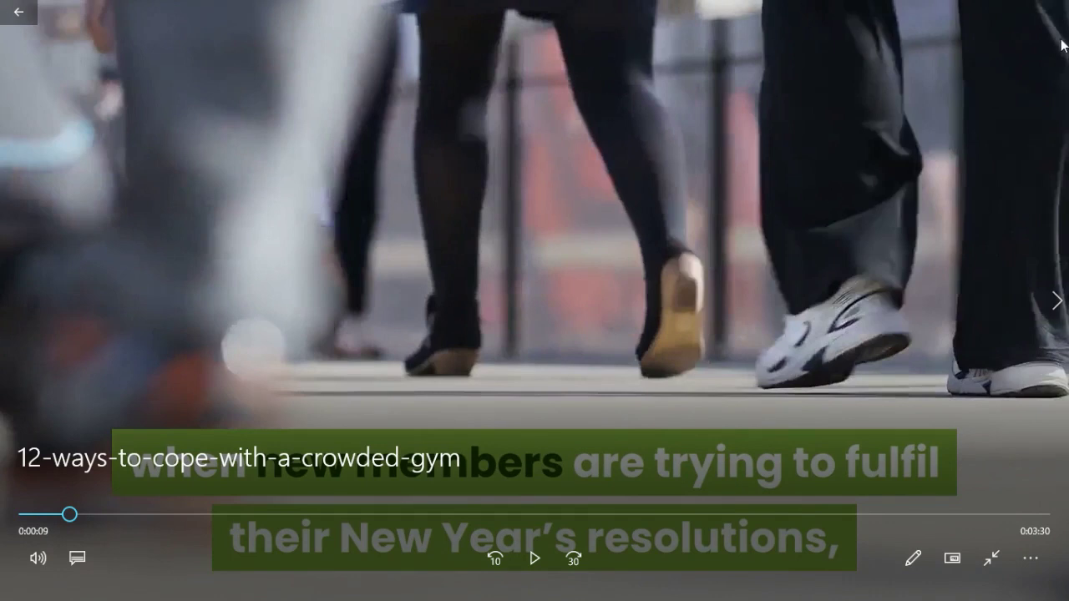
click(24, 10)
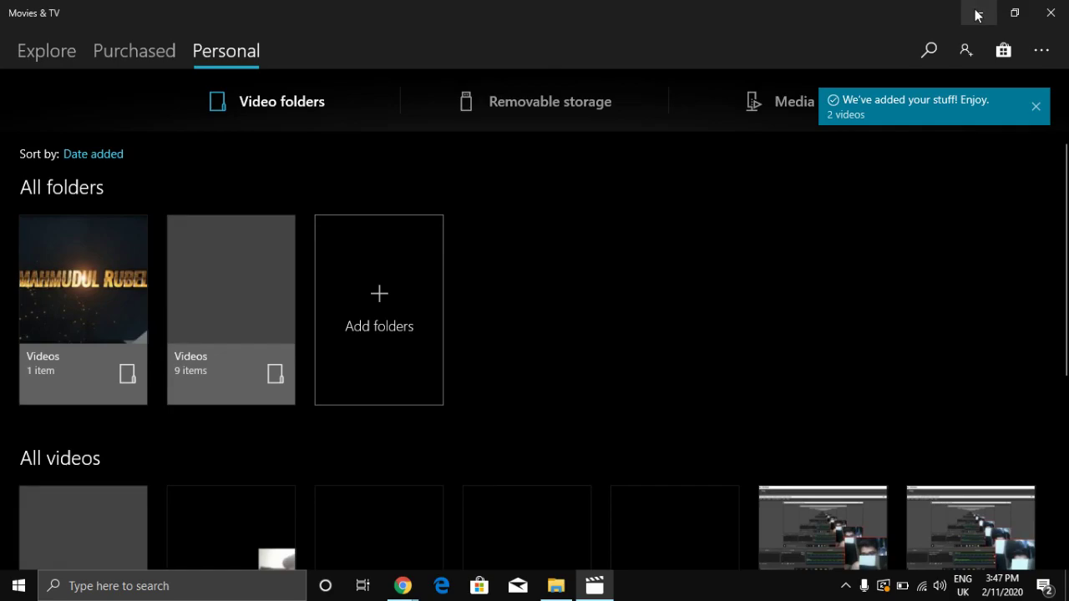
click(977, 15)
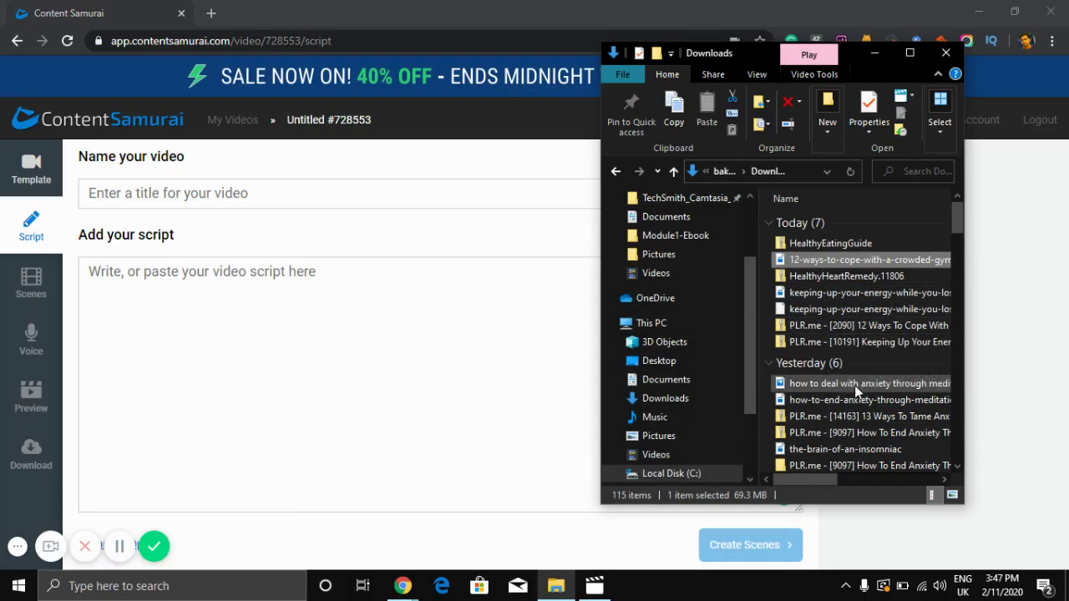
scroll(854, 385, down, 1)
scroll(855, 385, down, 2)
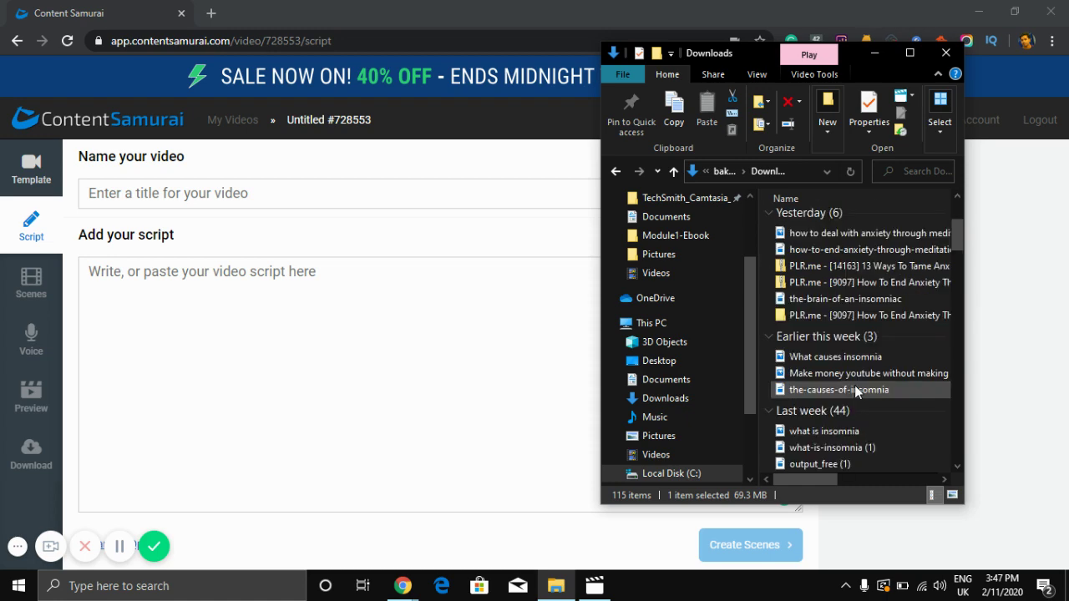
scroll(854, 385, down, 1)
scroll(855, 385, down, 1)
scroll(856, 384, down, 3)
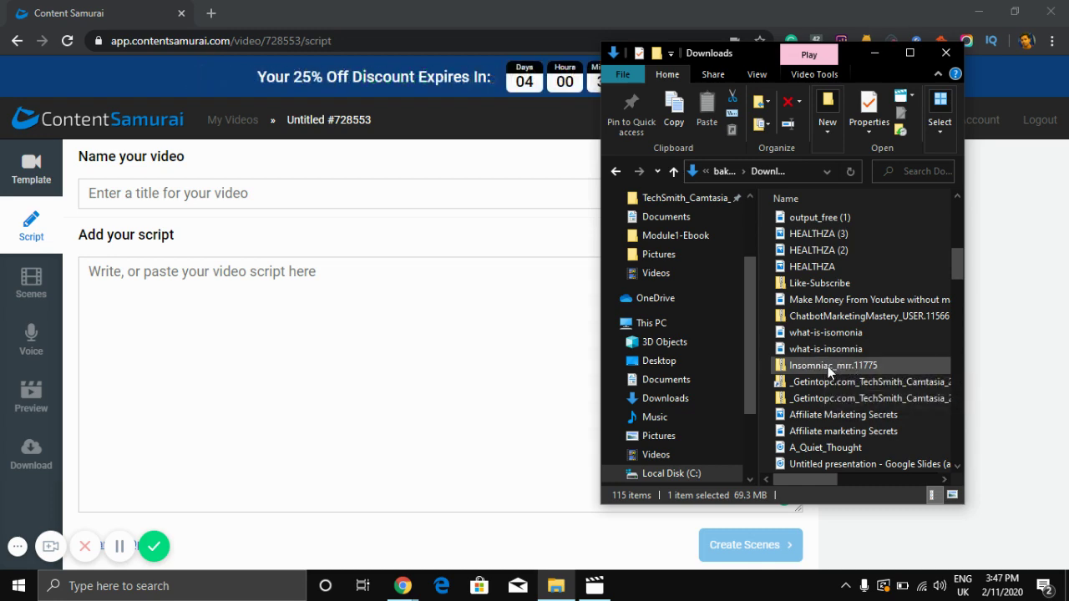
scroll(838, 357, up, 1)
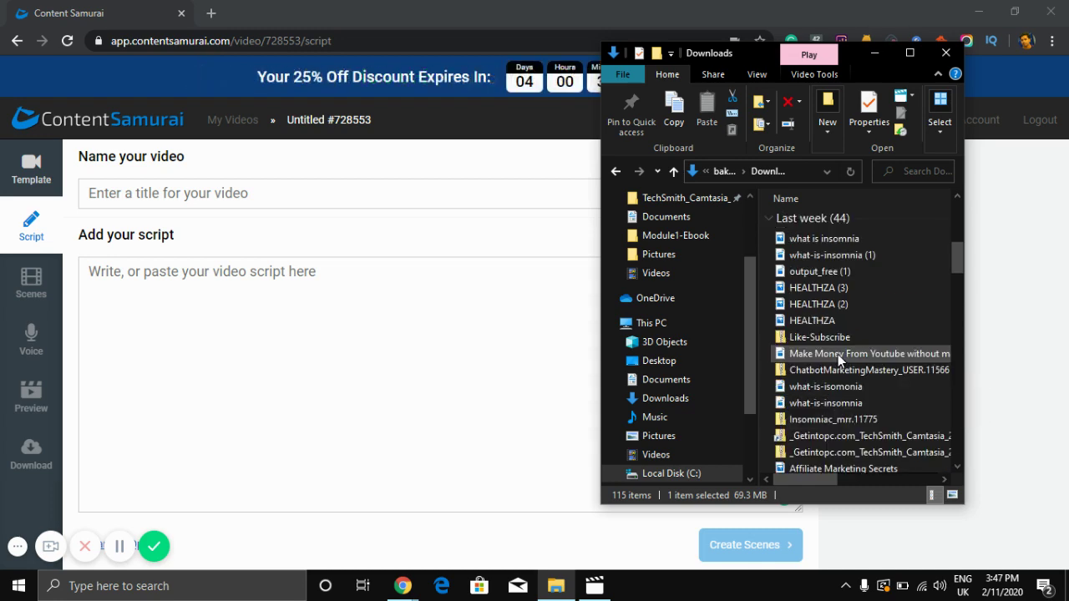
scroll(837, 354, up, 7)
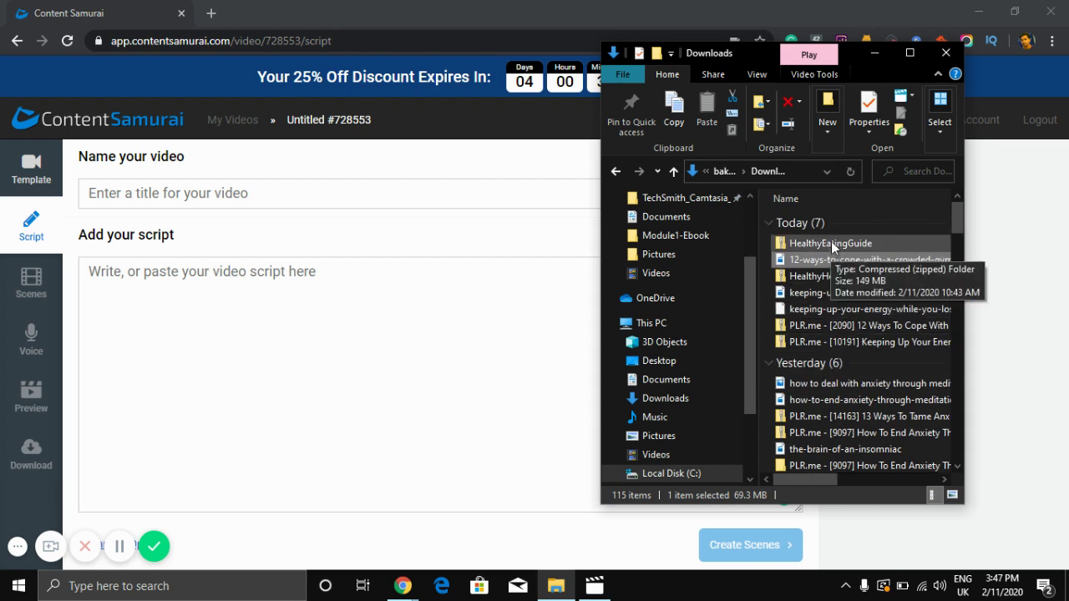
double_click(803, 241)
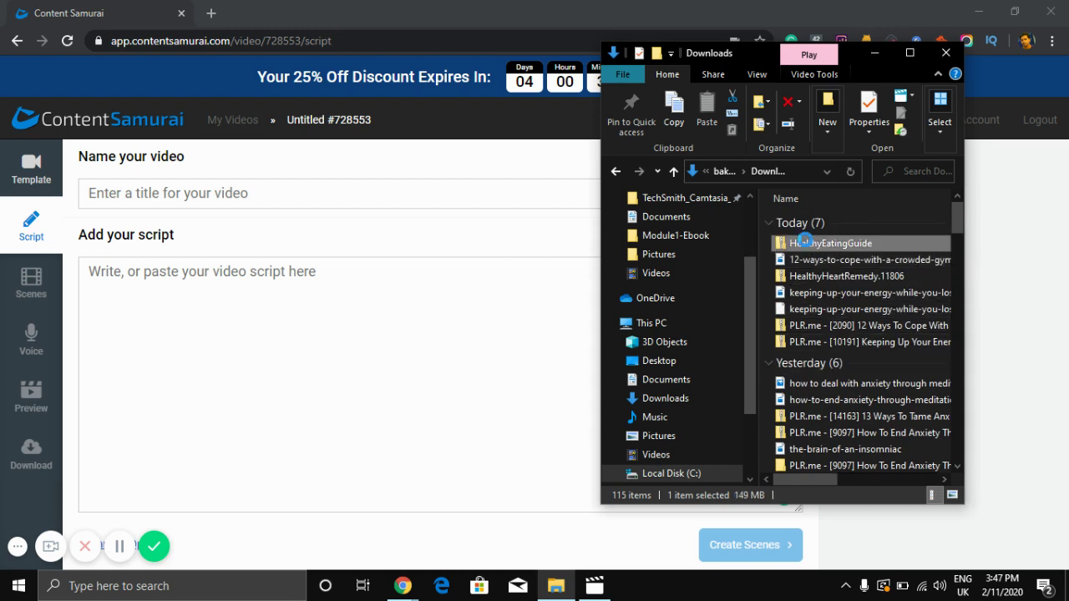
Extract all of the HealthyEatingGuide archive to the suggested folder
right_click(804, 240)
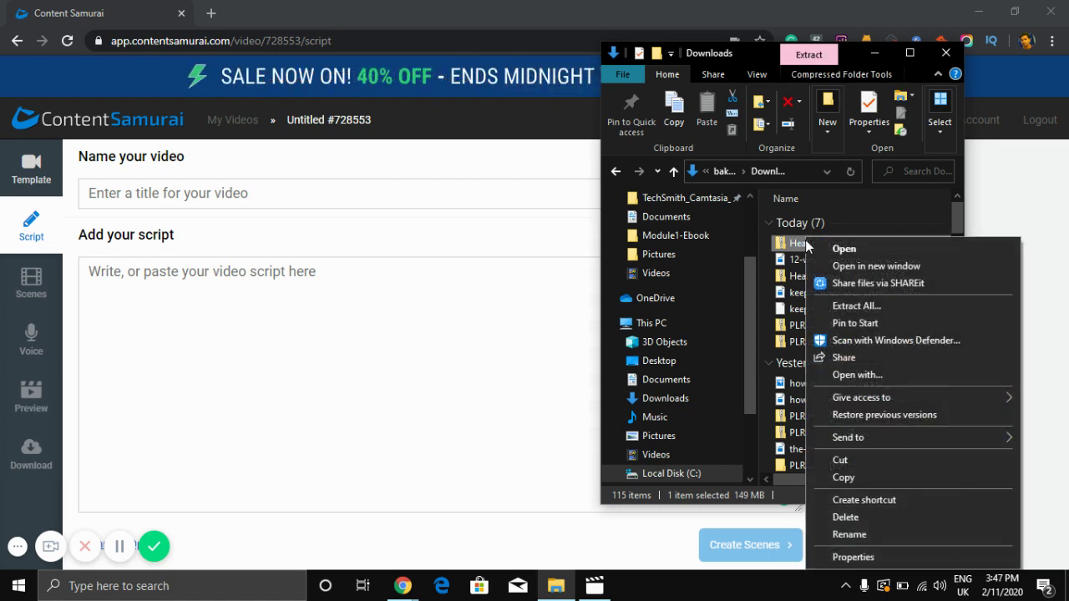
click(860, 306)
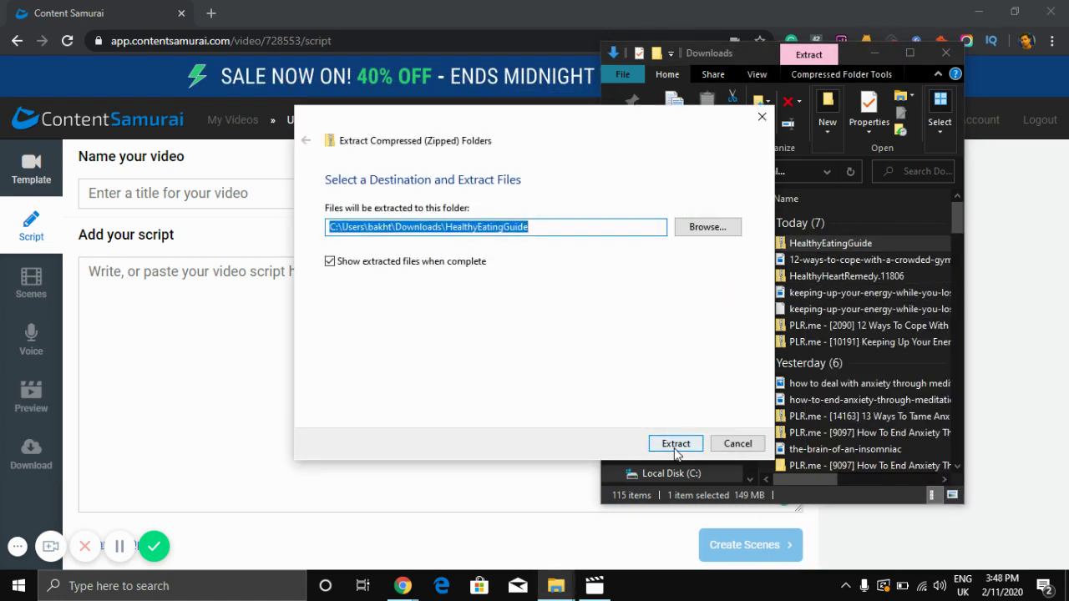
click(676, 443)
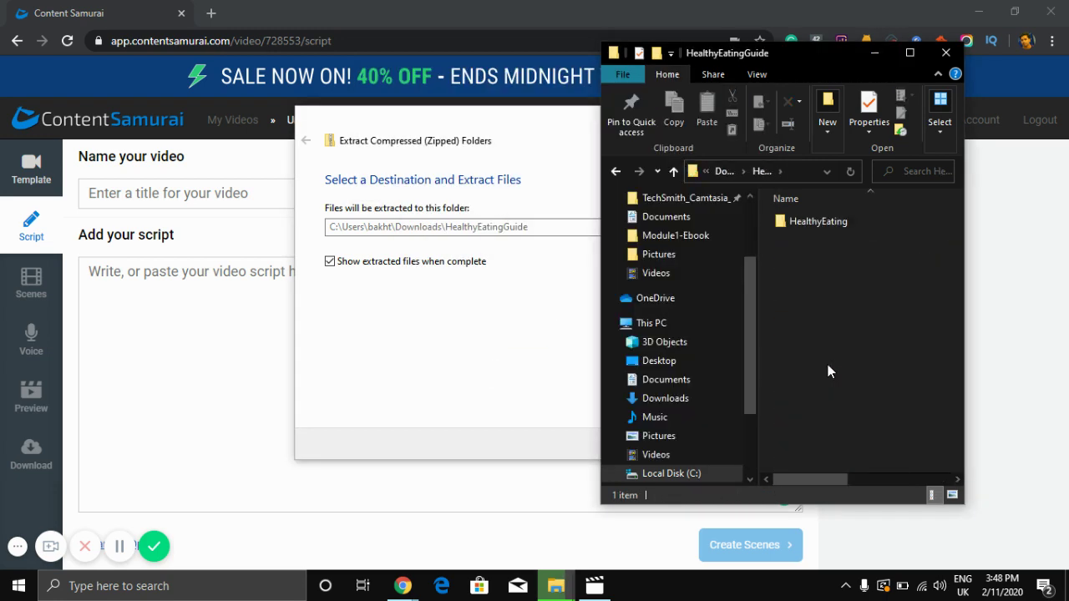
Open the Healthy Eating - Ebook PDF from HealthyEating > FE-Module1-TrainingGuide
double_click(804, 225)
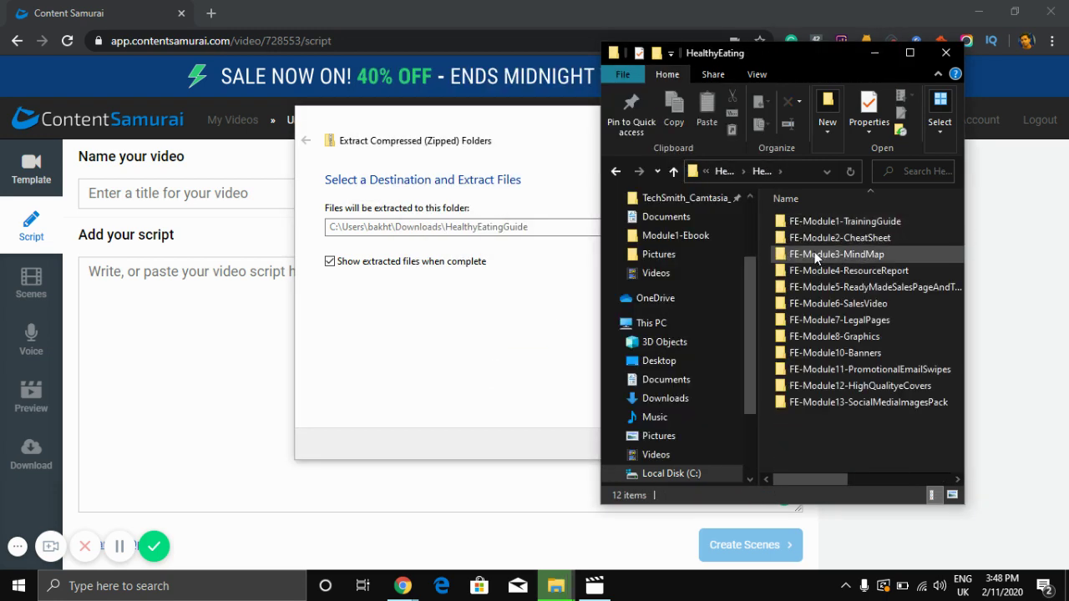
click(819, 219)
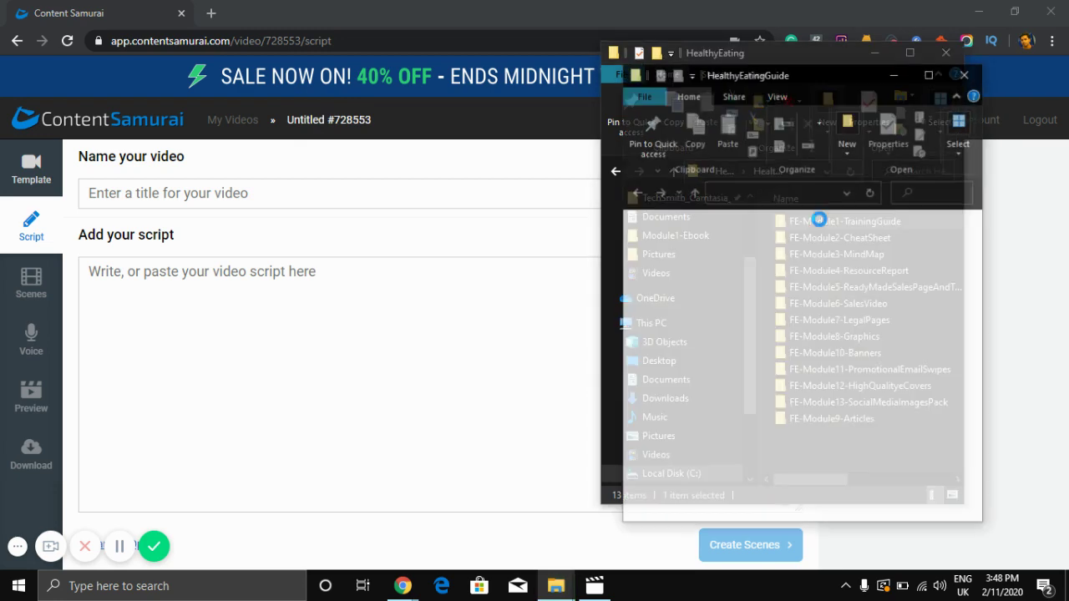
double_click(815, 243)
double_click(815, 244)
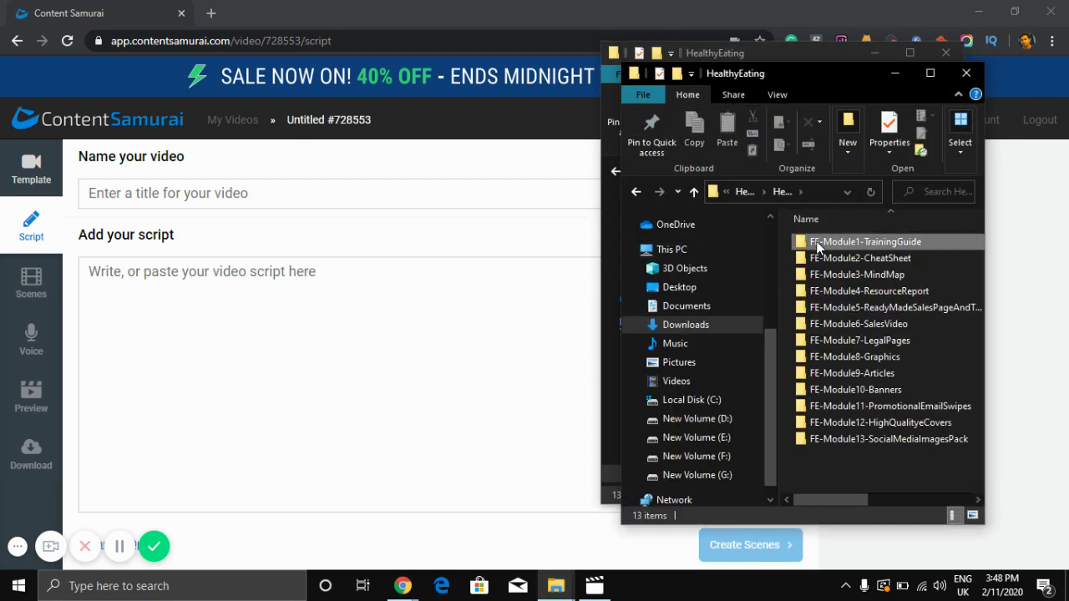
click(818, 259)
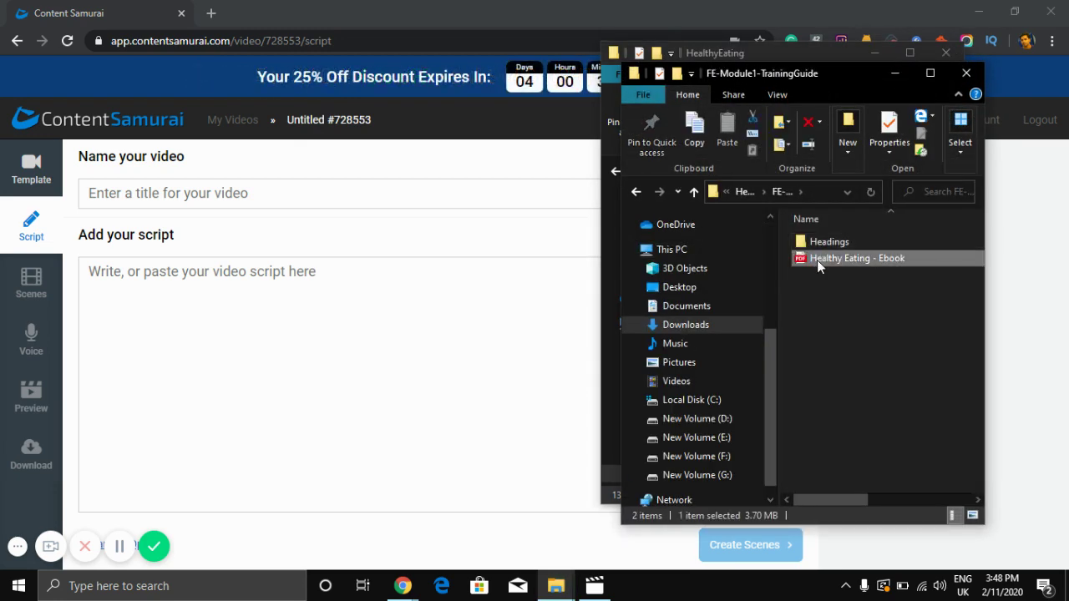
double_click(817, 260)
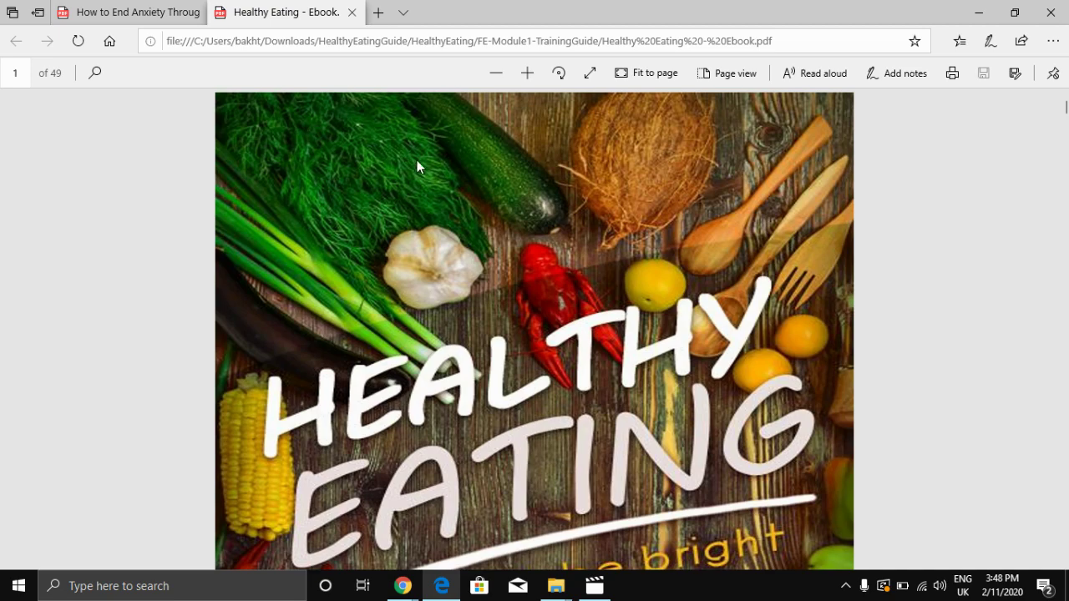
Jump to Chapter 1: Why Eat Healthy? from the ebook's contents
scroll(388, 203, down, 10)
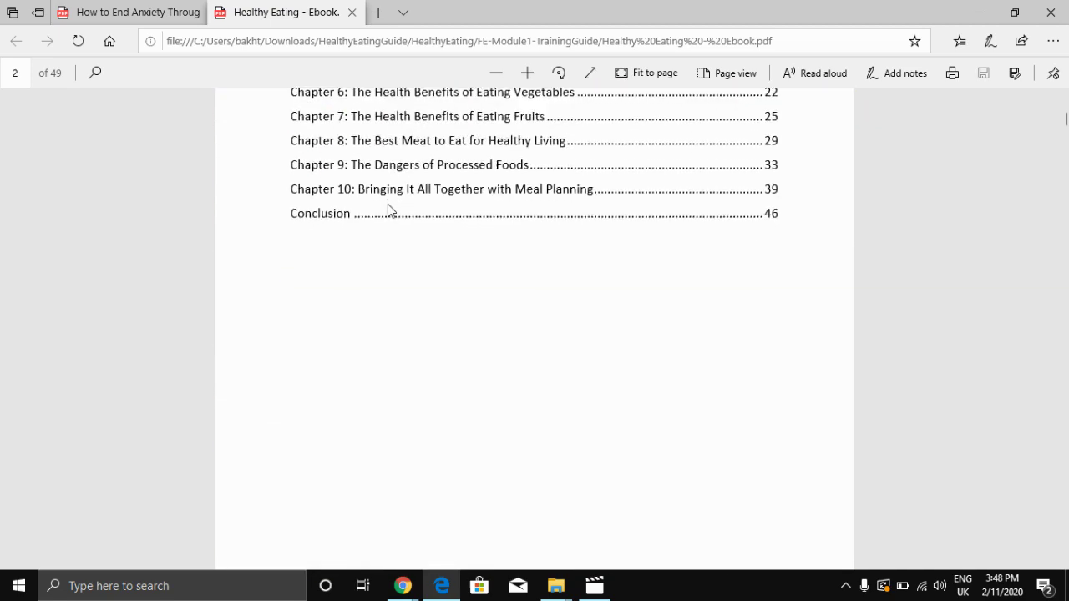
scroll(388, 203, up, 3)
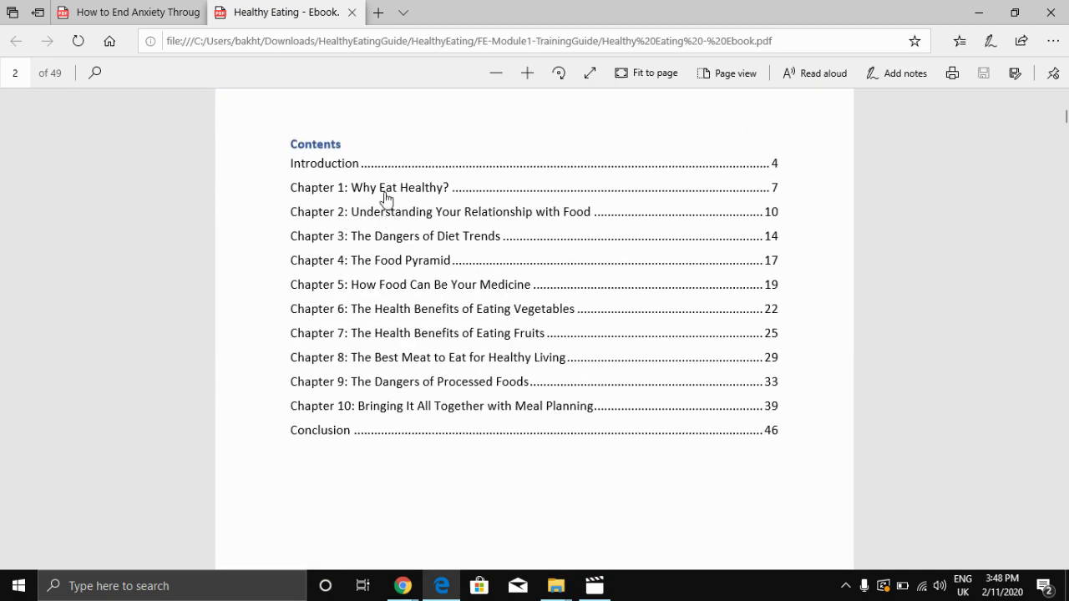
click(385, 196)
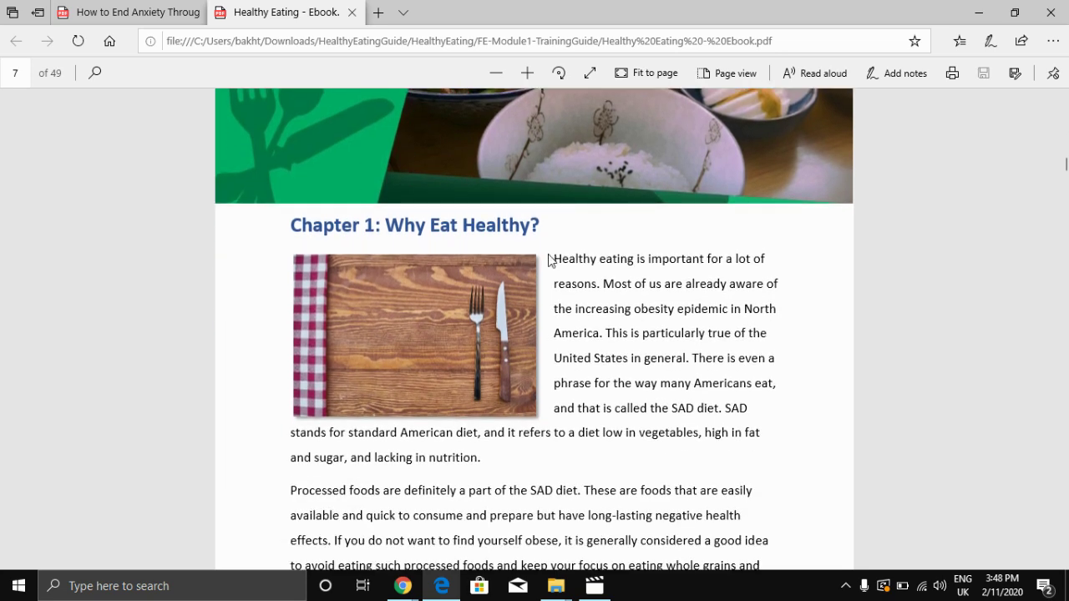
Copy the chapter's opening paragraph, then close Edge with all its tabs
drag(360, 222, 768, 274)
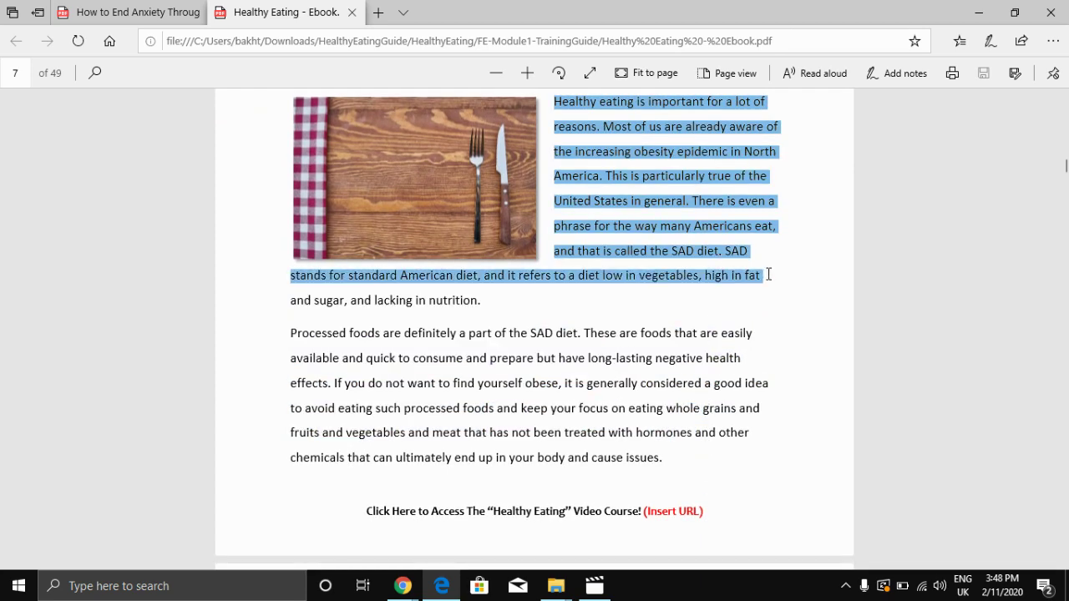
right_click(672, 191)
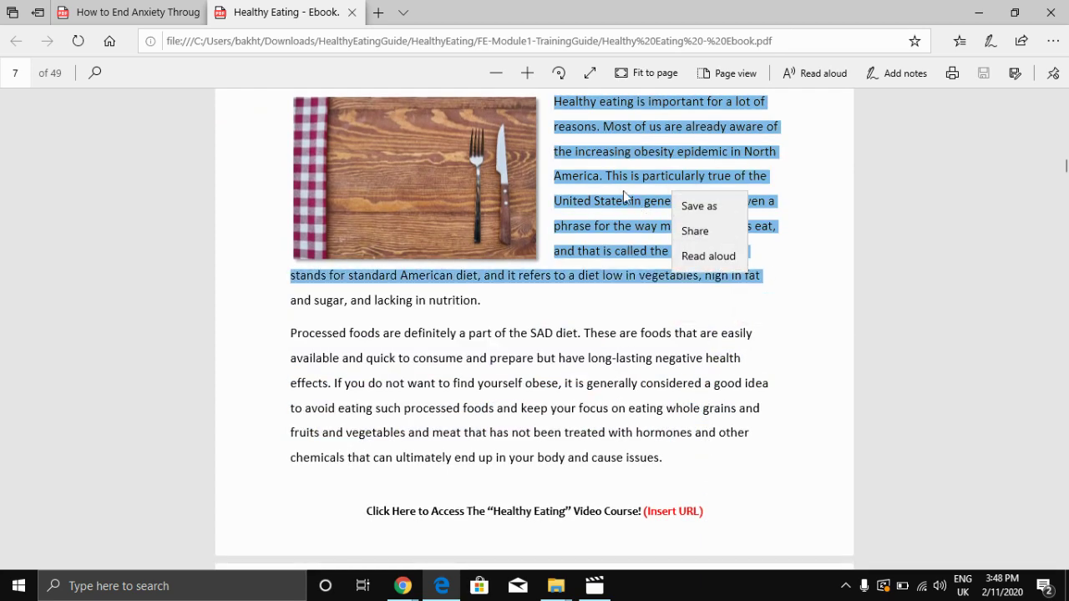
key(Escape)
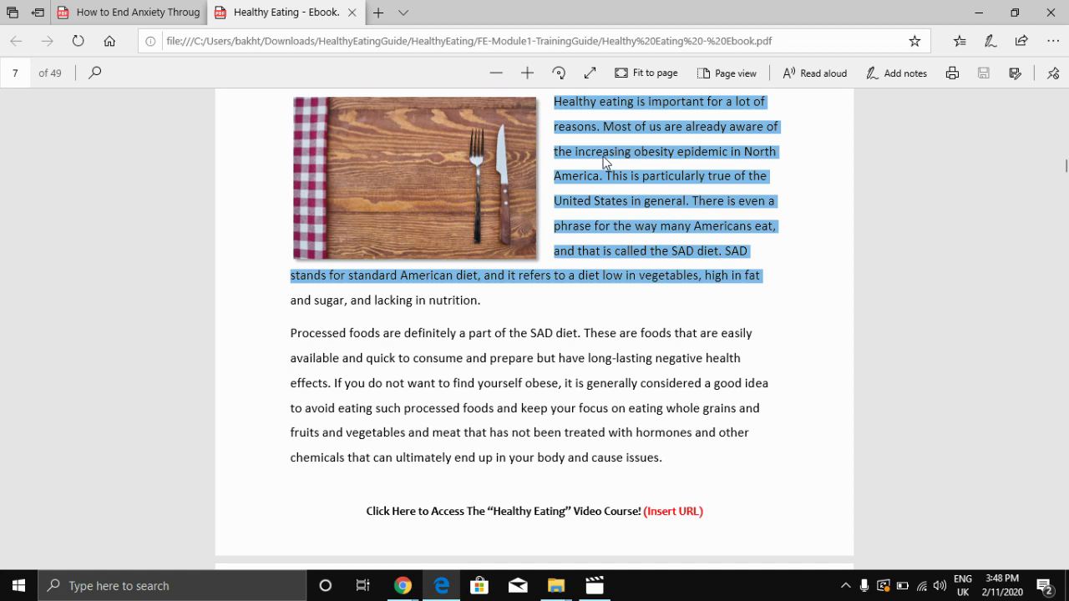
right_click(606, 162)
click(624, 303)
click(1050, 12)
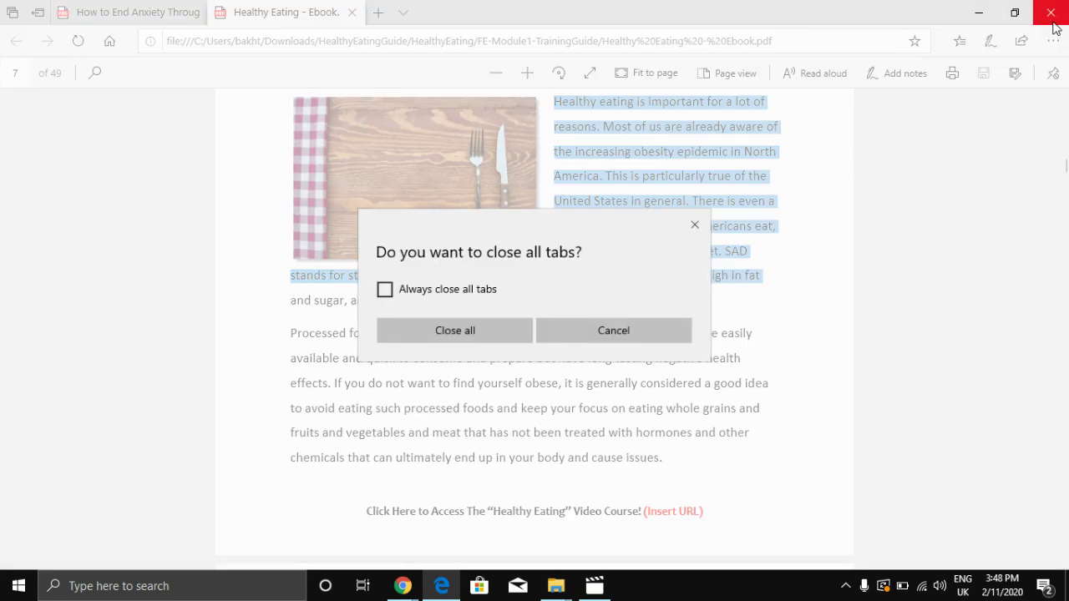
click(465, 330)
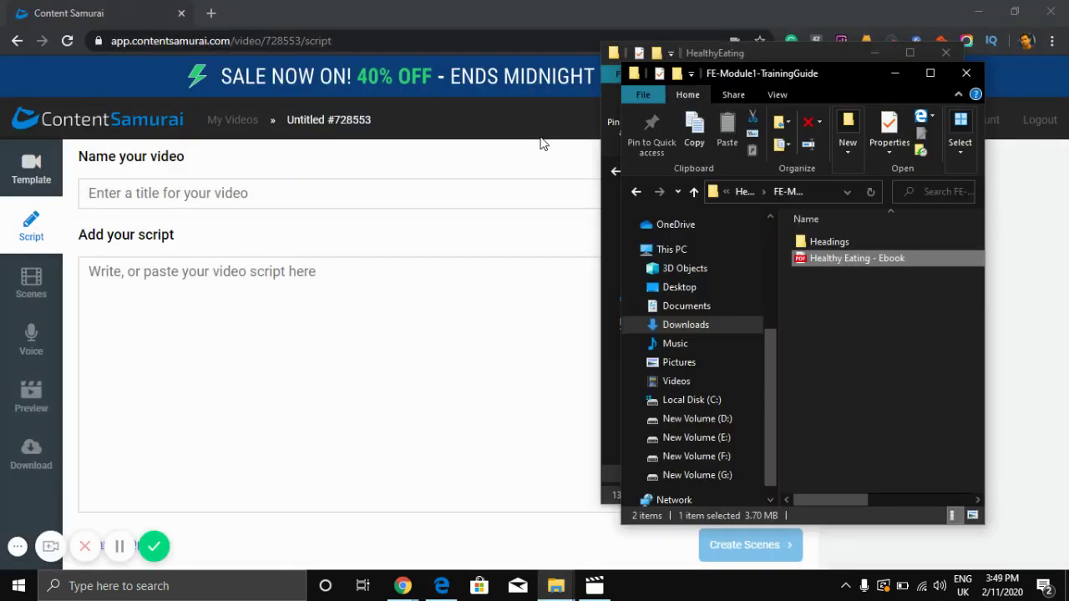
Close File Explorer, paste the script without 'Chapter 1:', title it 'Why Eat Healthy?', and create scenes
click(962, 73)
click(946, 53)
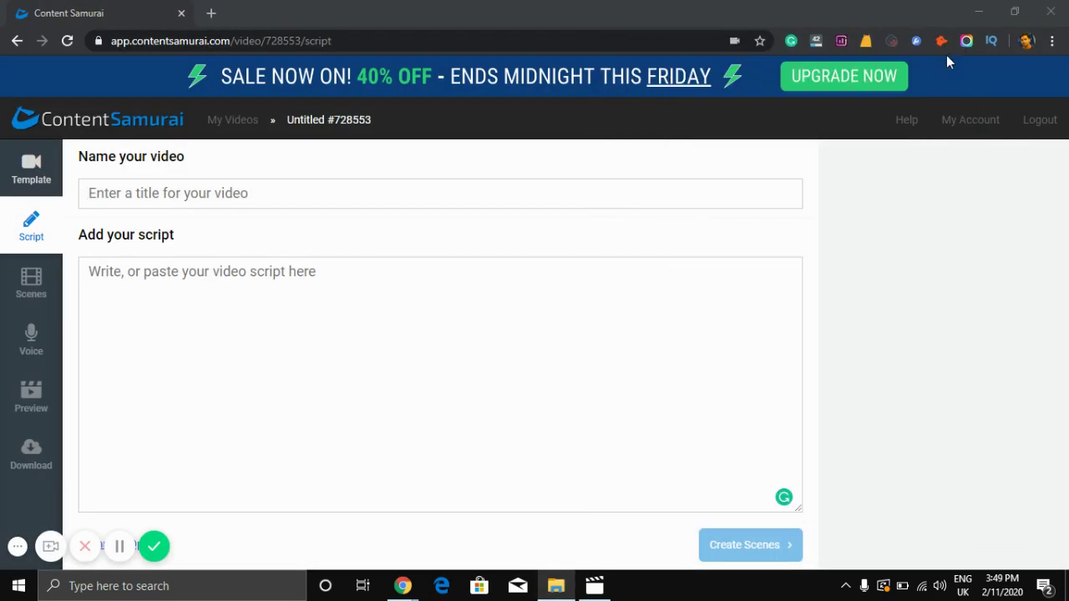
click(142, 284)
key(ctrl+v)
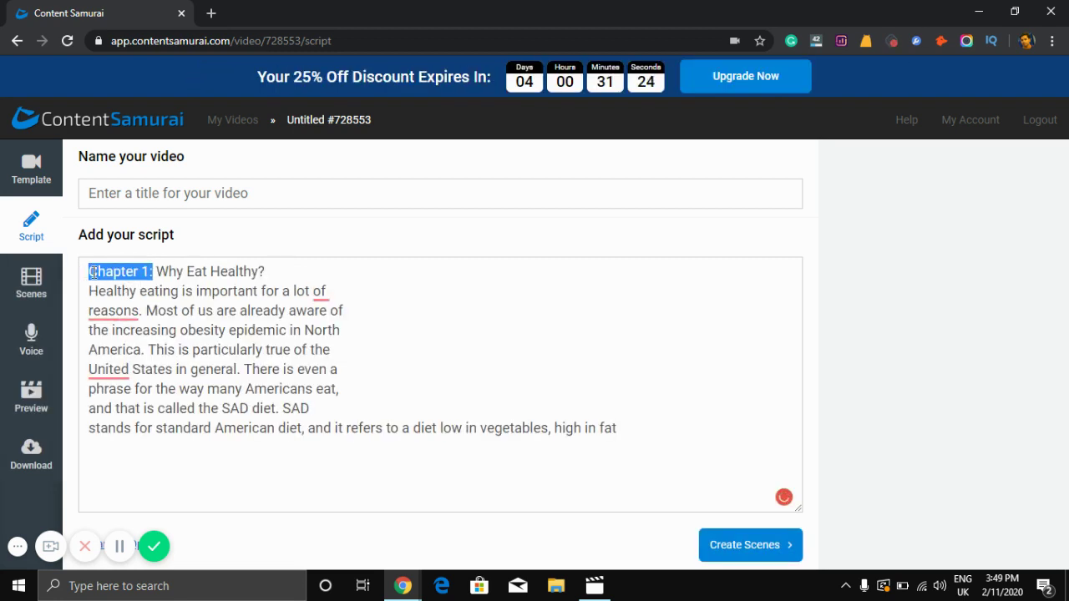
key(Delete)
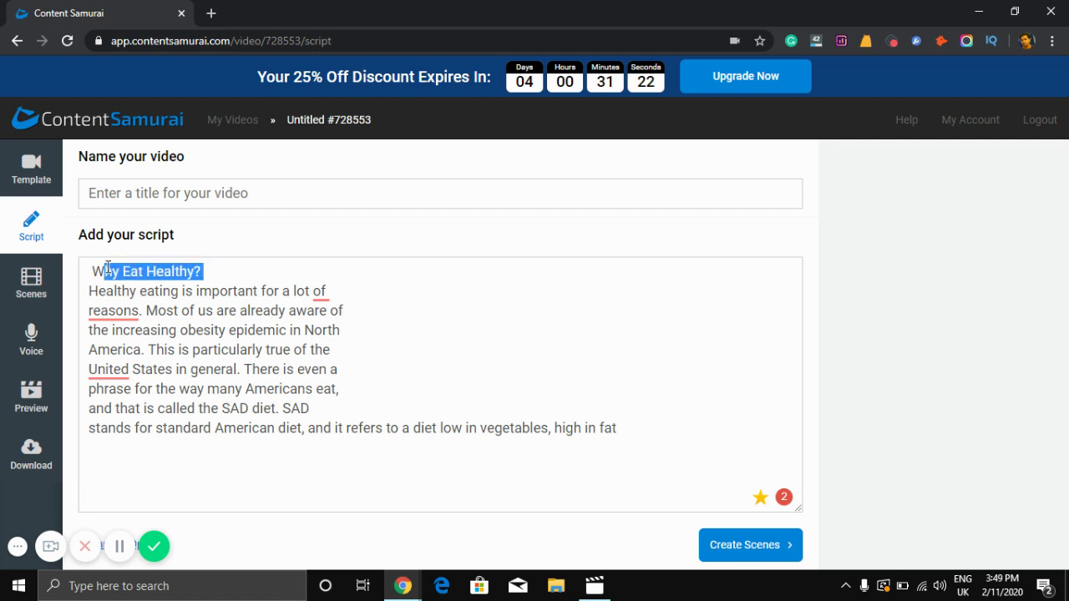
click(166, 192)
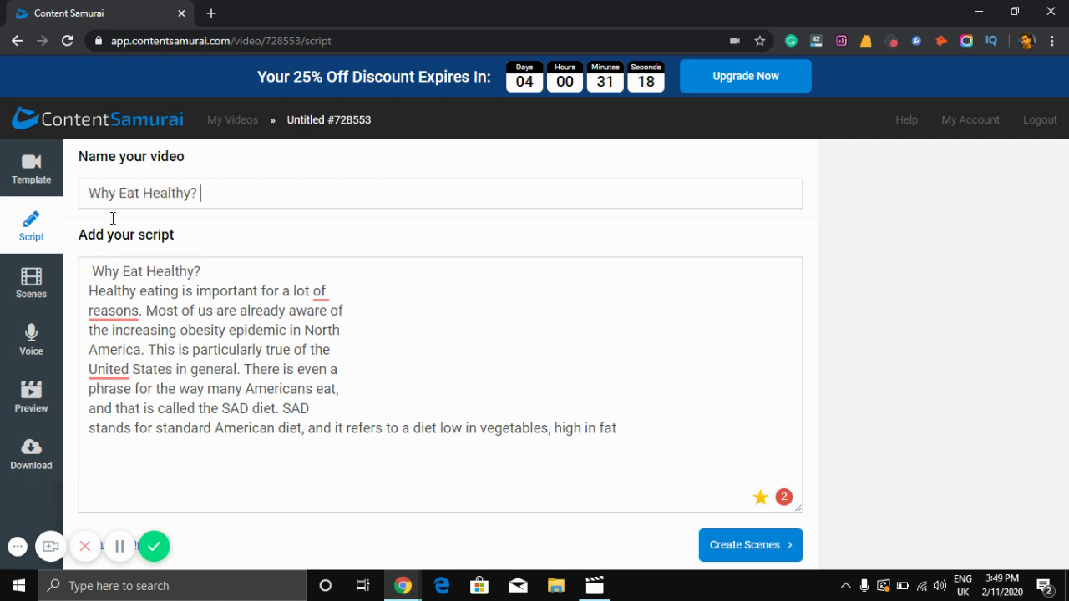
click(735, 556)
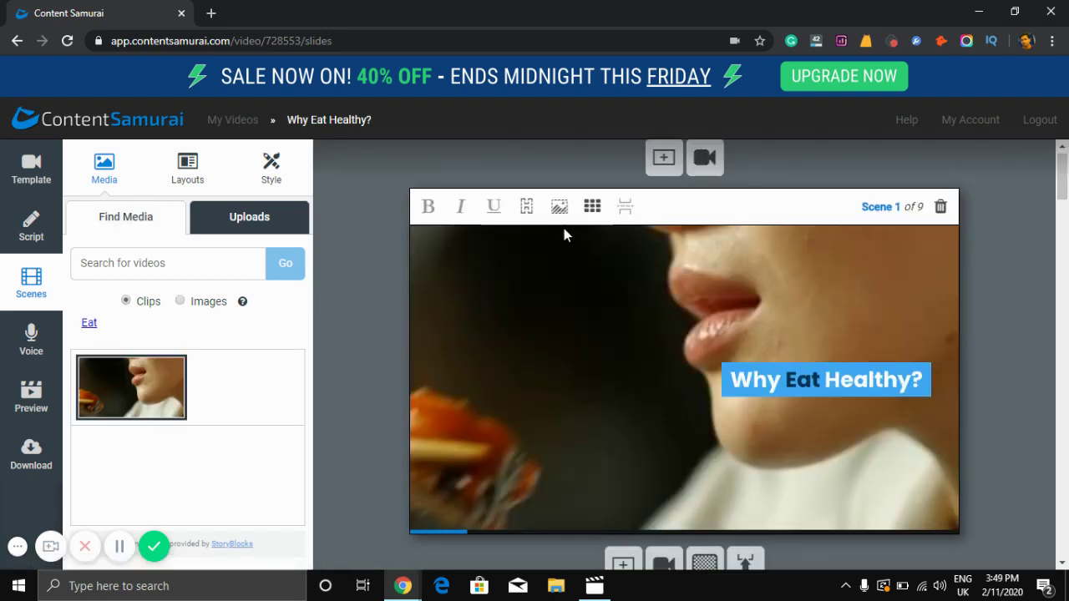
Try top-centre and middle-left positions for the 'Why Eat Healthy?' title, settling on bottom centre
scroll(671, 329, down, 3)
scroll(626, 348, down, 2)
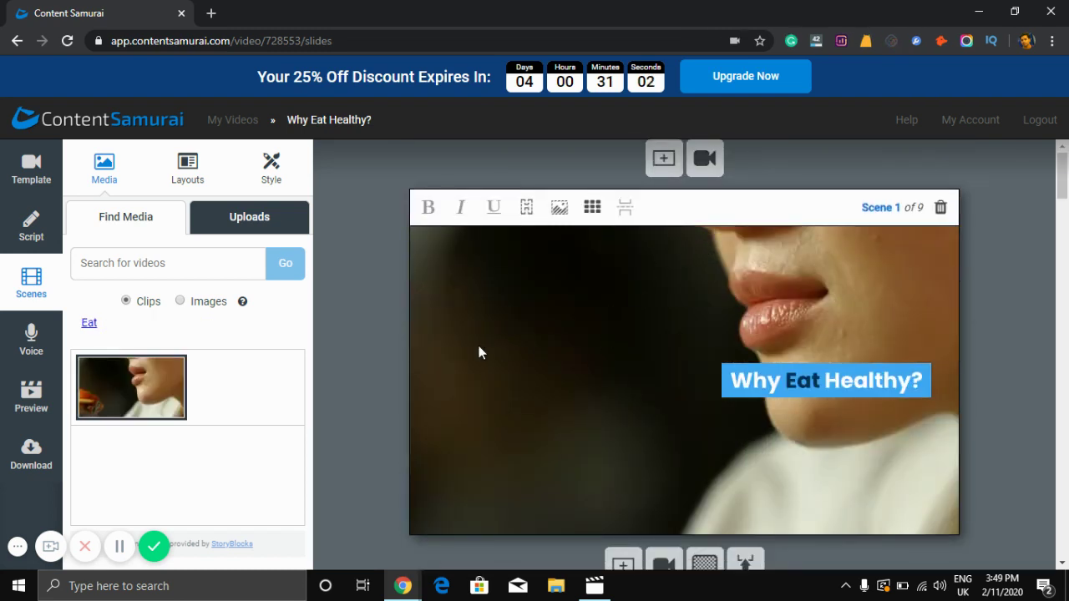
click(799, 385)
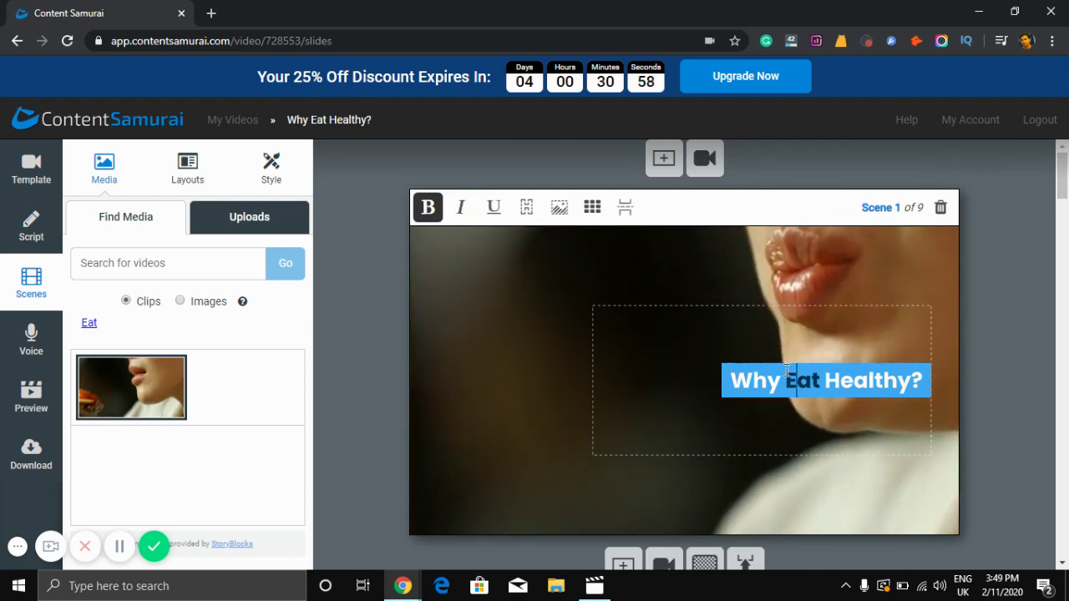
click(592, 207)
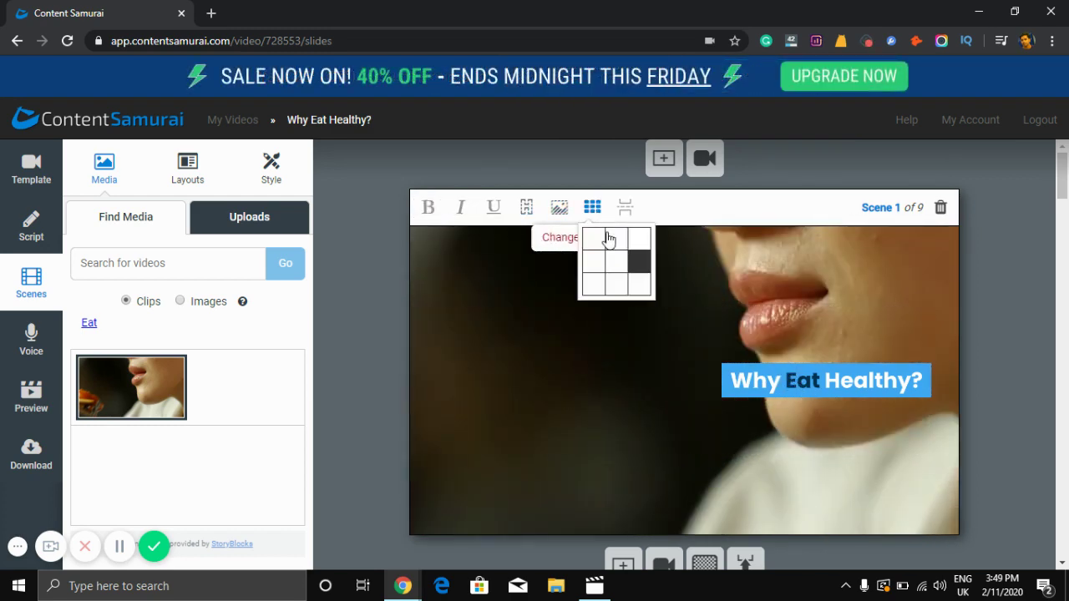
click(618, 285)
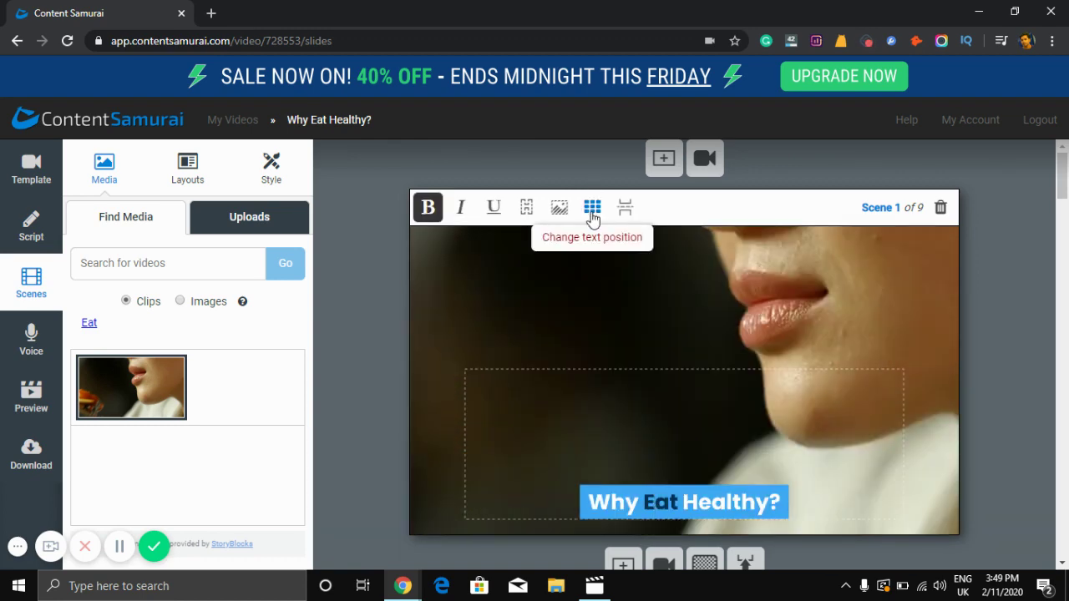
click(592, 207)
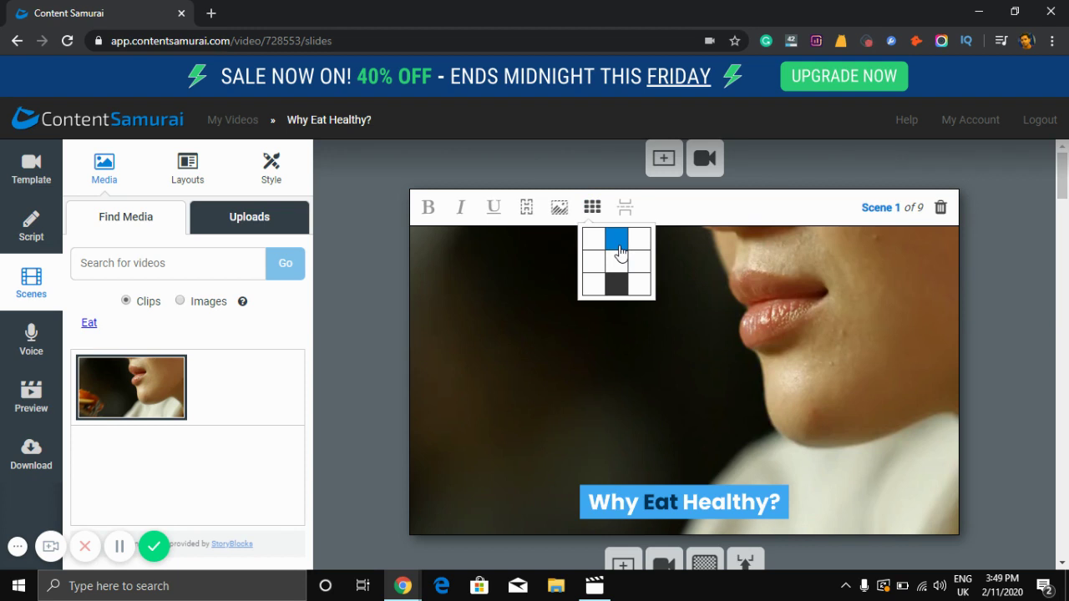
click(619, 251)
click(592, 207)
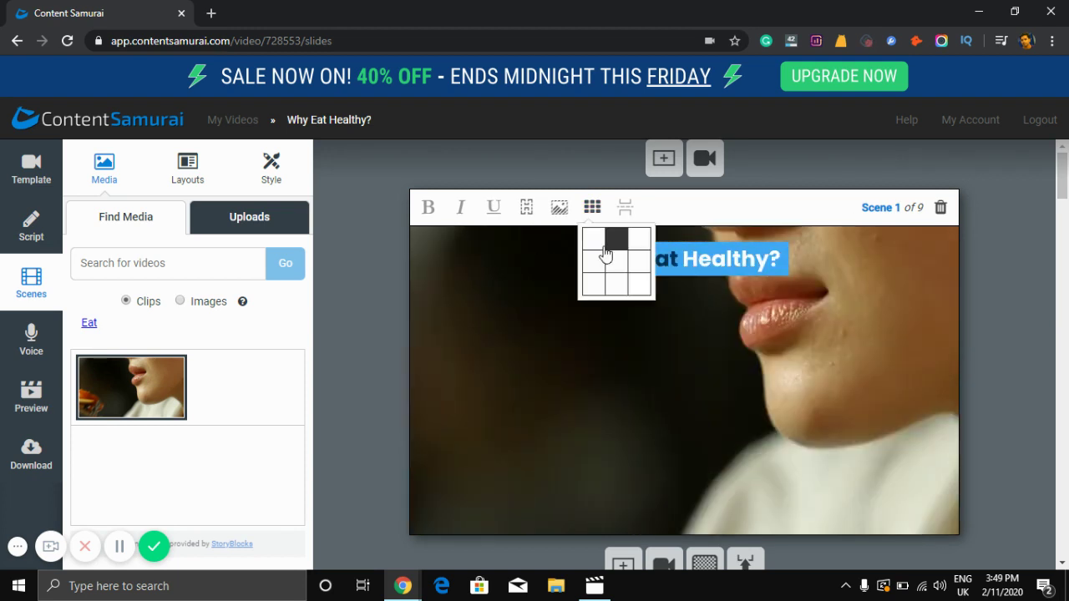
click(619, 285)
click(592, 207)
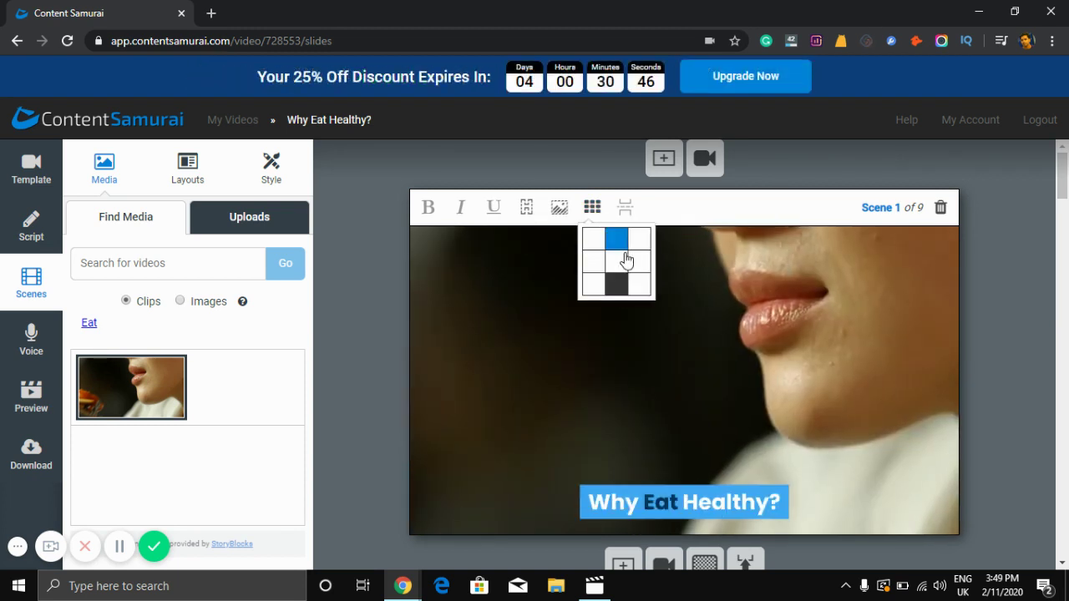
click(589, 265)
click(592, 208)
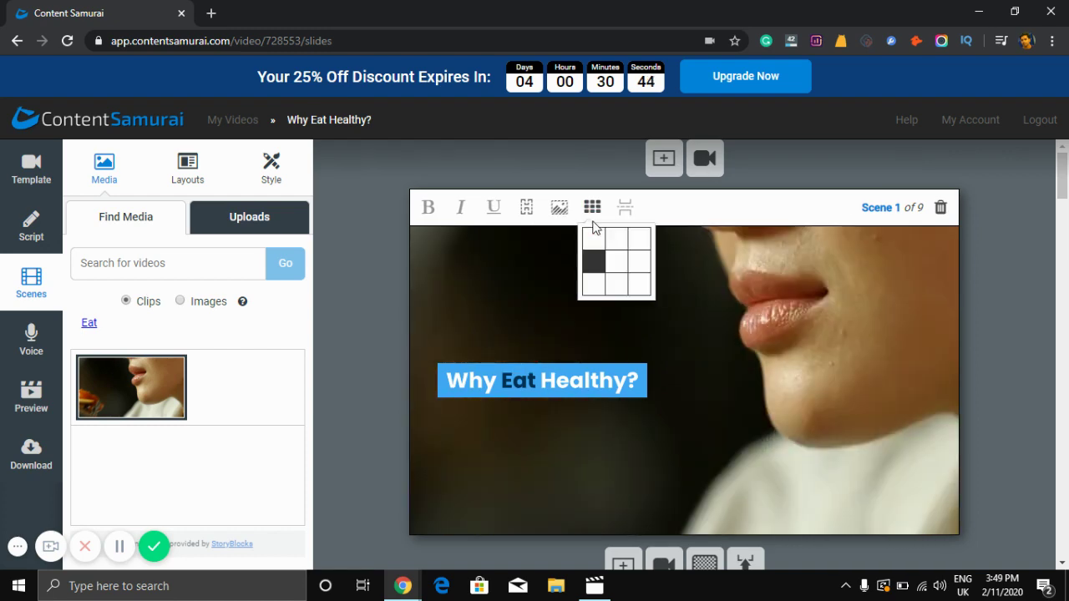
click(616, 289)
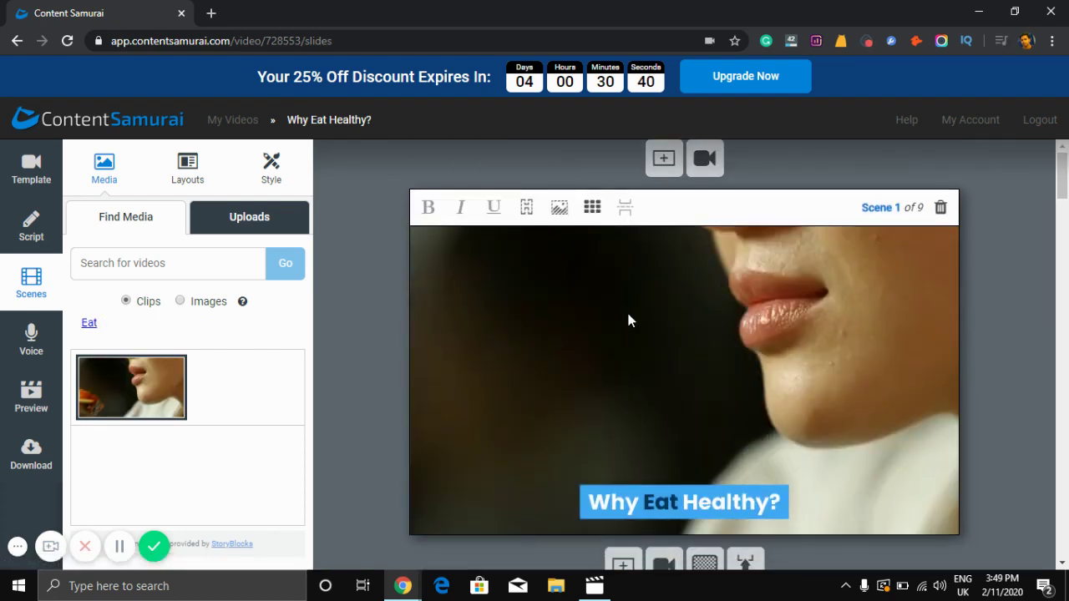
Search stock media for 'Eat' and try the boy-eating, laughing-couple and woman-in-kitchen clips as background
click(90, 326)
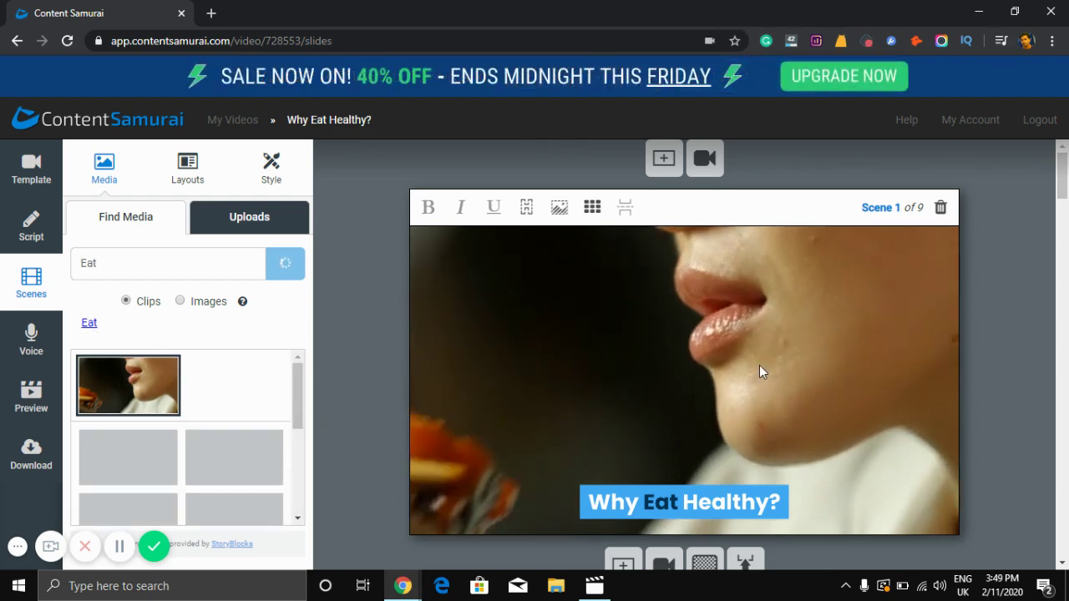
scroll(101, 410, down, 2)
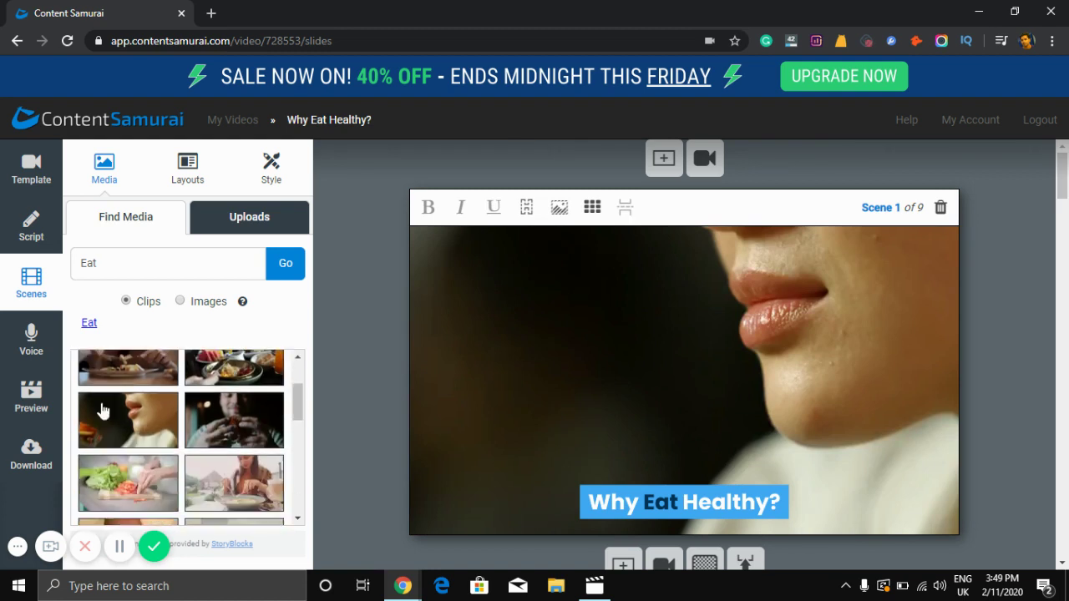
scroll(101, 409, down, 1)
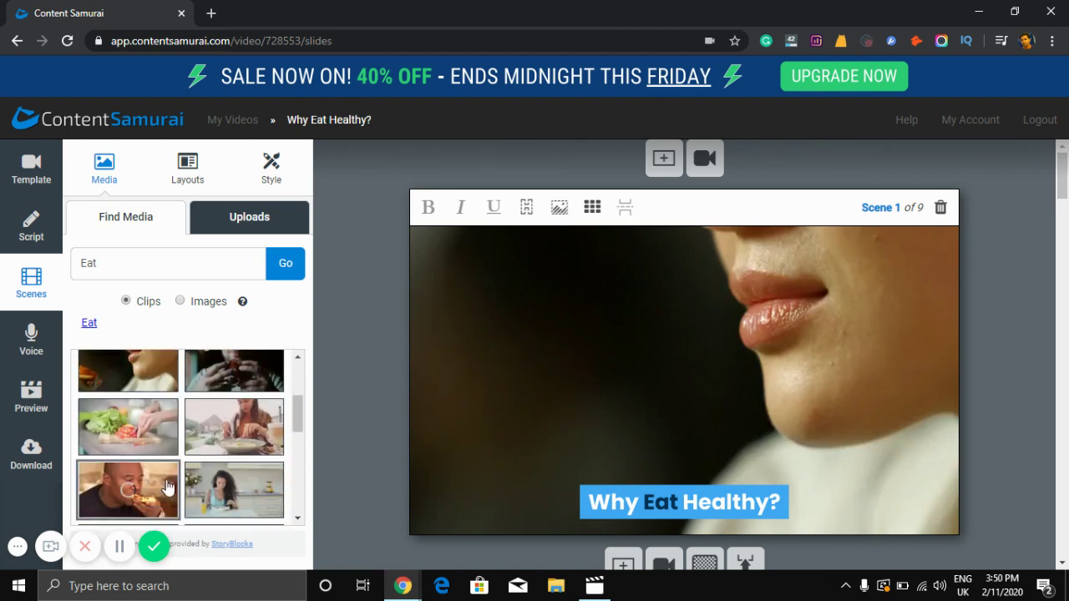
scroll(167, 487, down, 3)
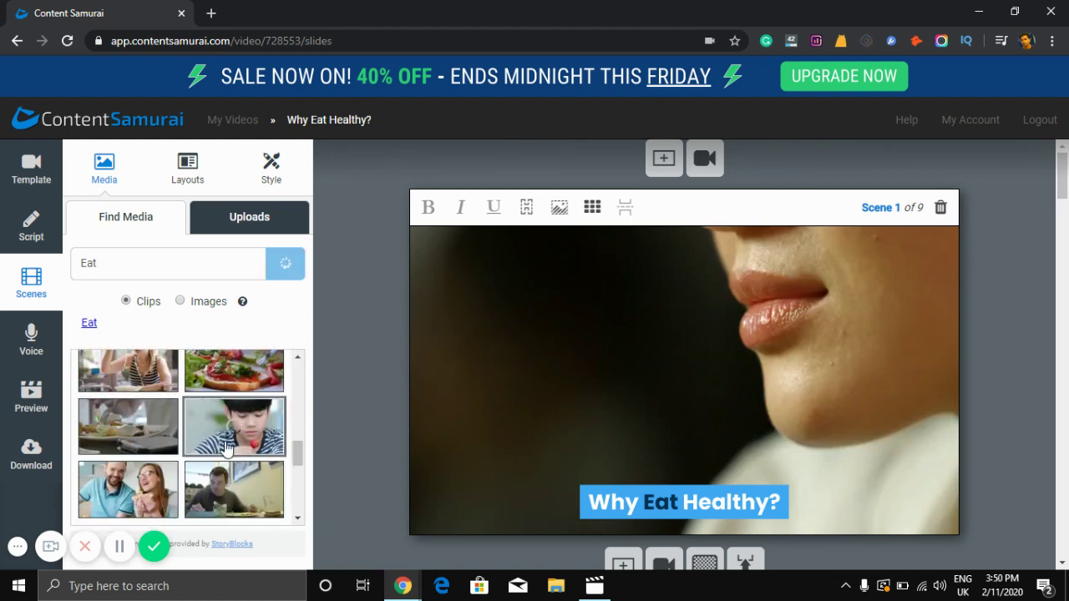
click(227, 443)
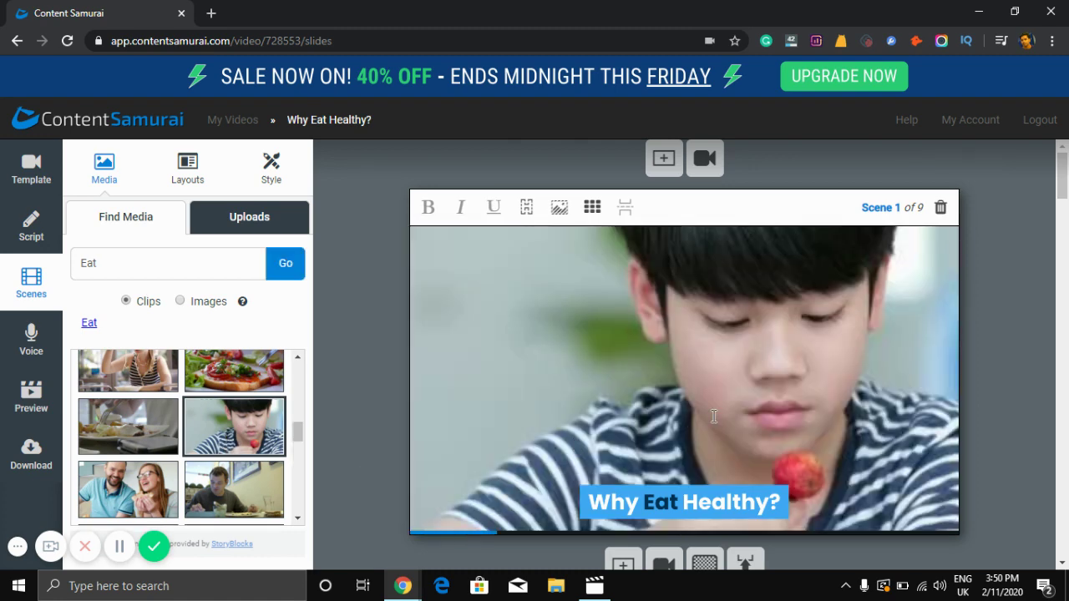
click(128, 488)
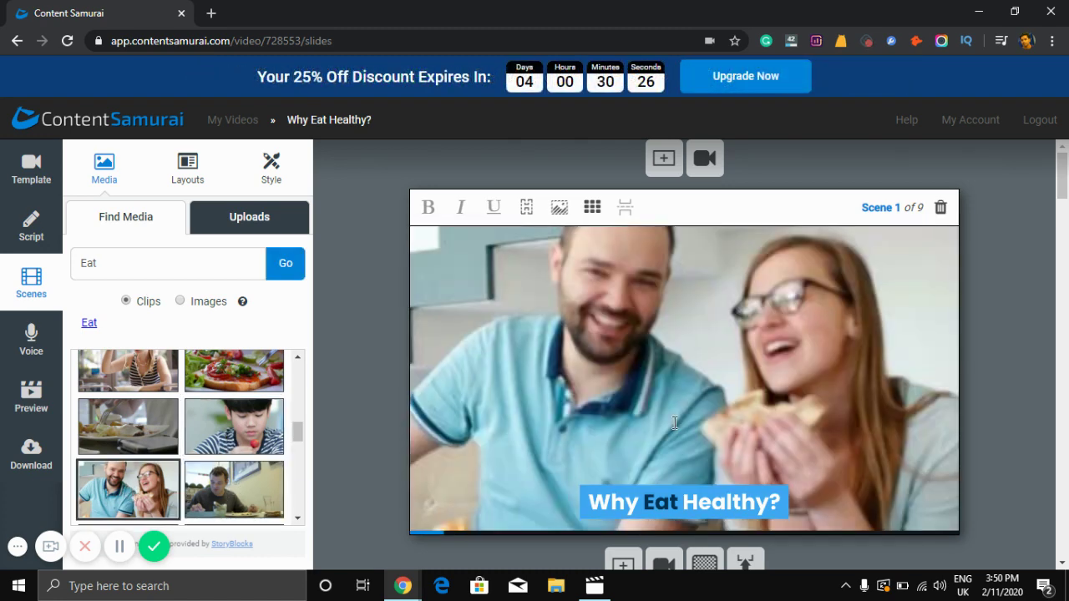
scroll(150, 493, down, 3)
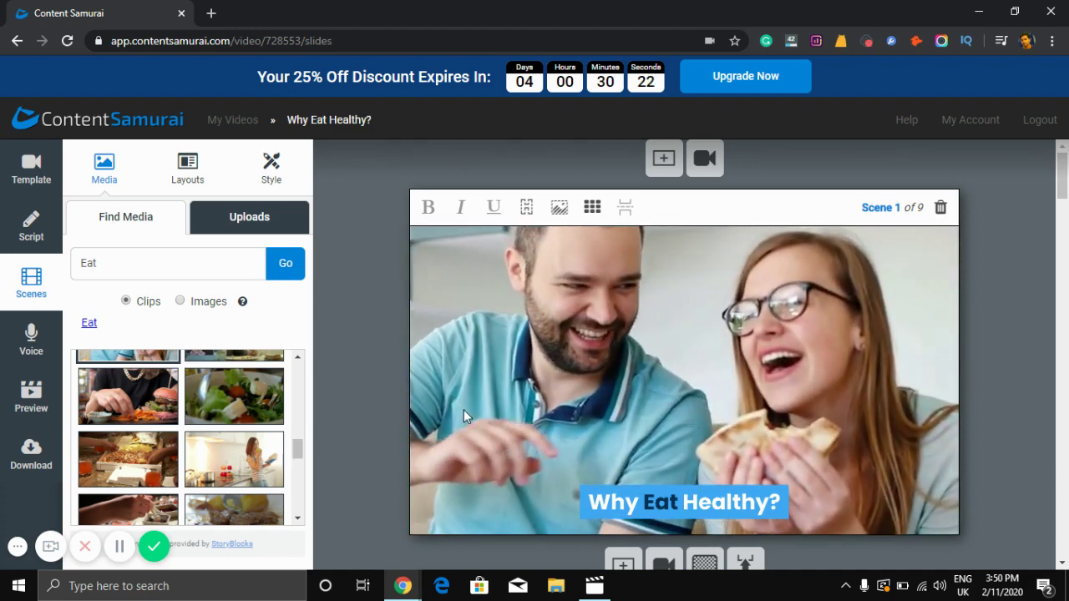
click(260, 448)
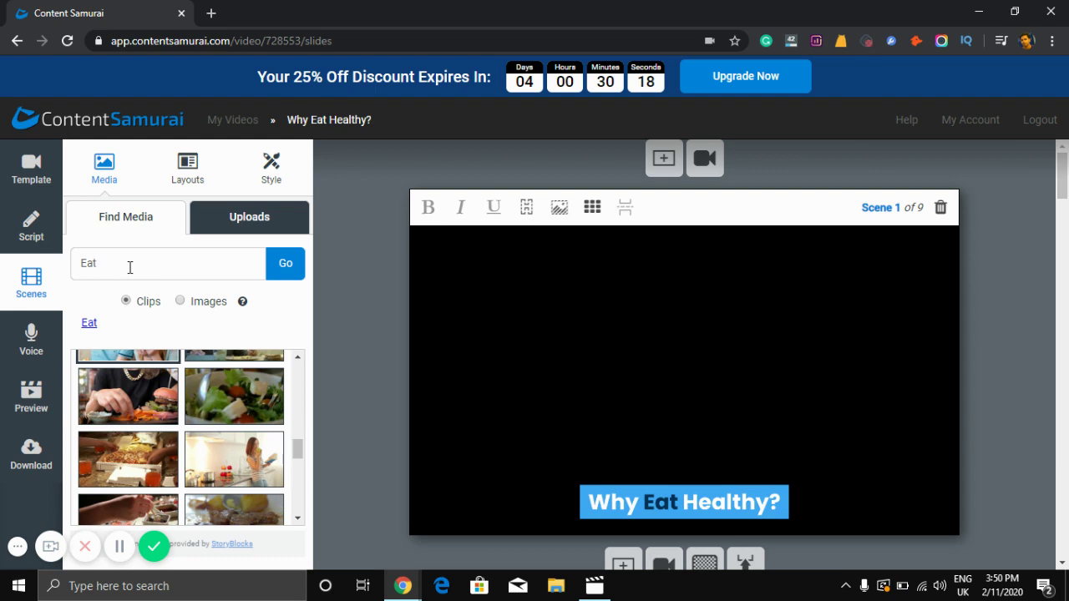
Search 'healthy eat' and set the kitchen clip of a woman feeding a baby as background
key(BackSpace)
key(BackSpace)
key(BackSpace)
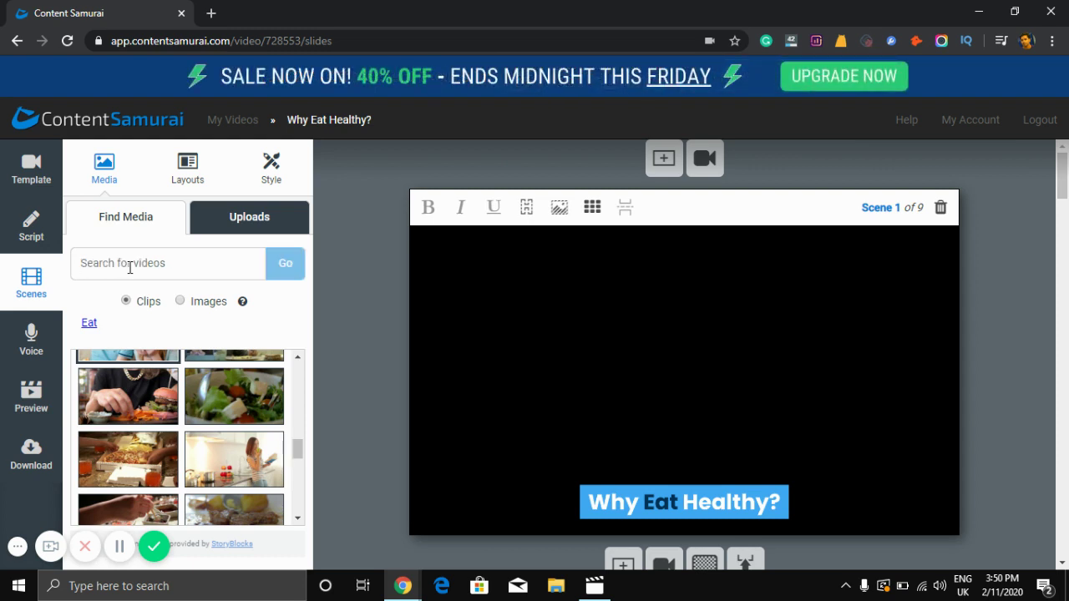
text(healthy eat)
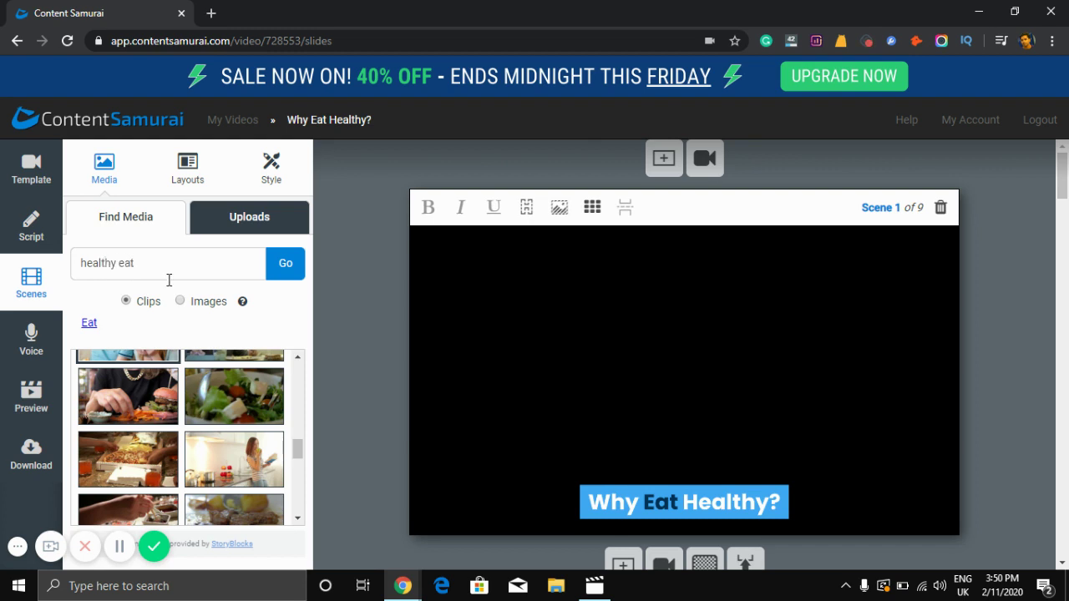
click(286, 264)
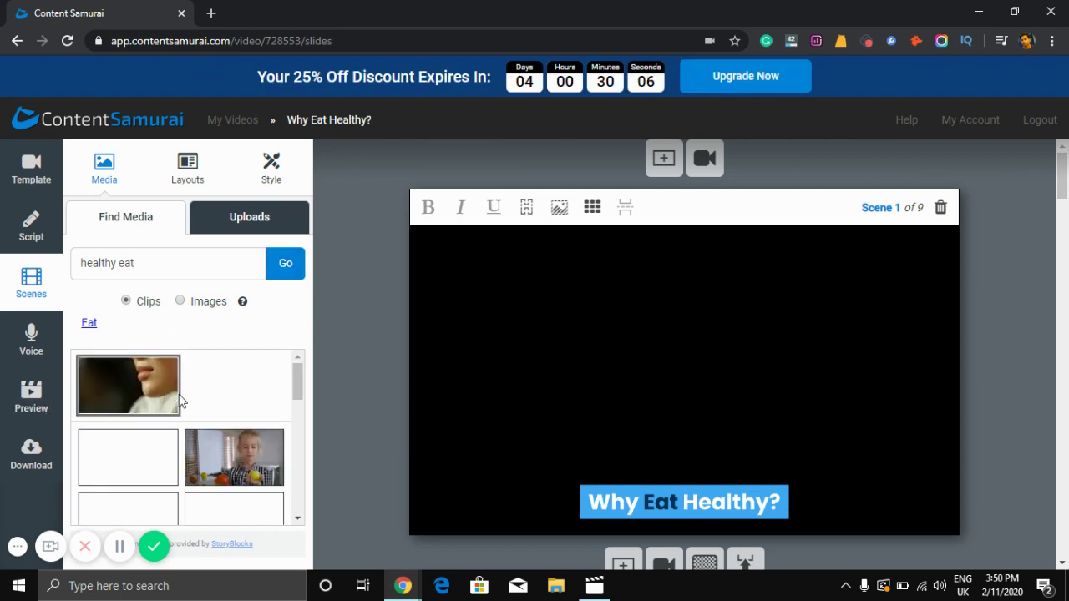
scroll(157, 464, down, 1)
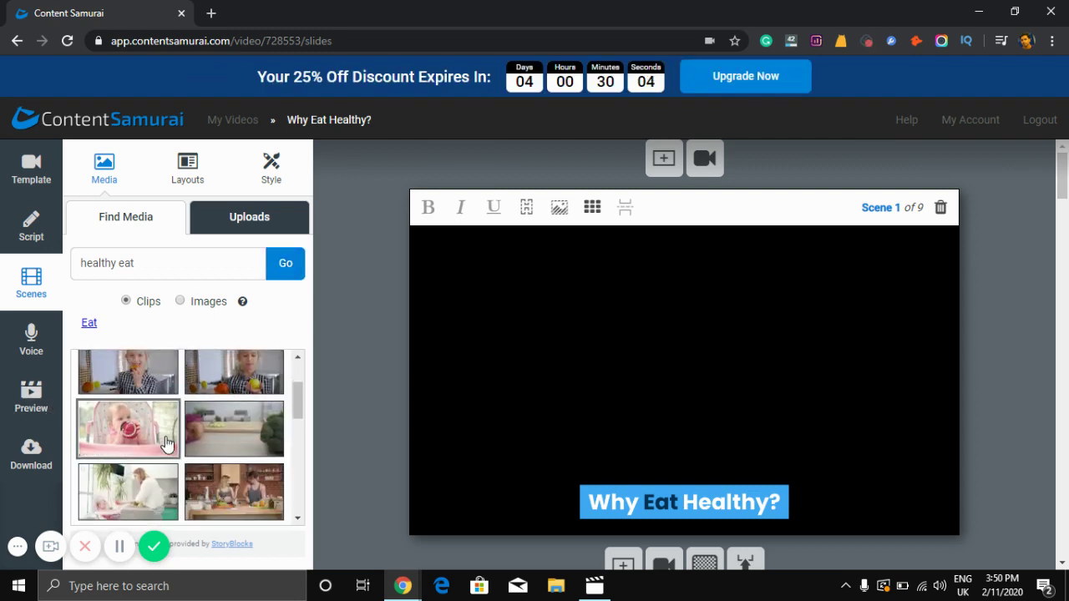
scroll(167, 442, down, 1)
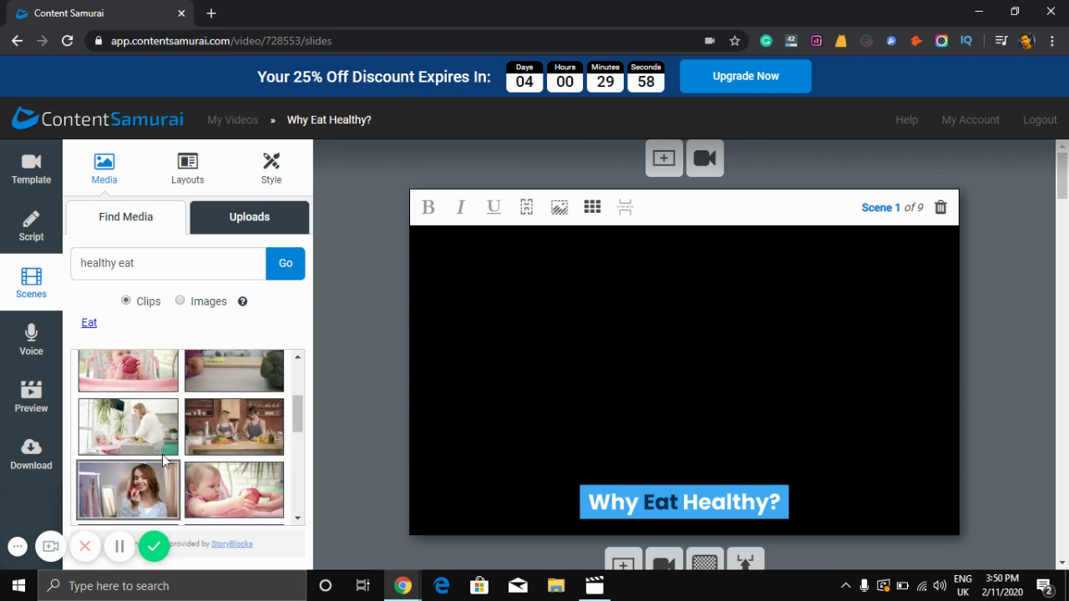
click(142, 432)
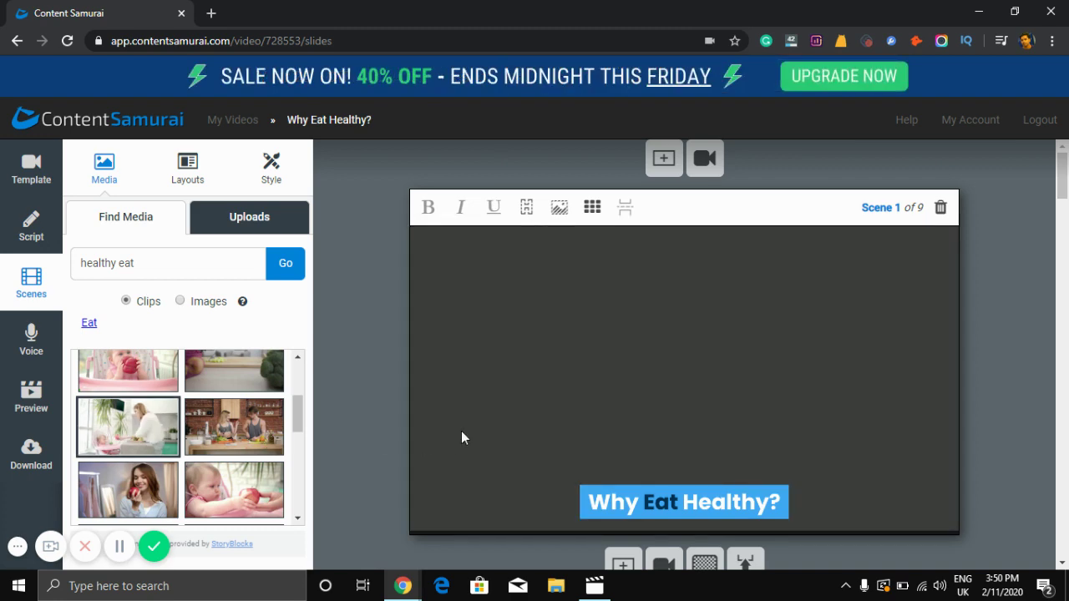
scroll(591, 360, down, 3)
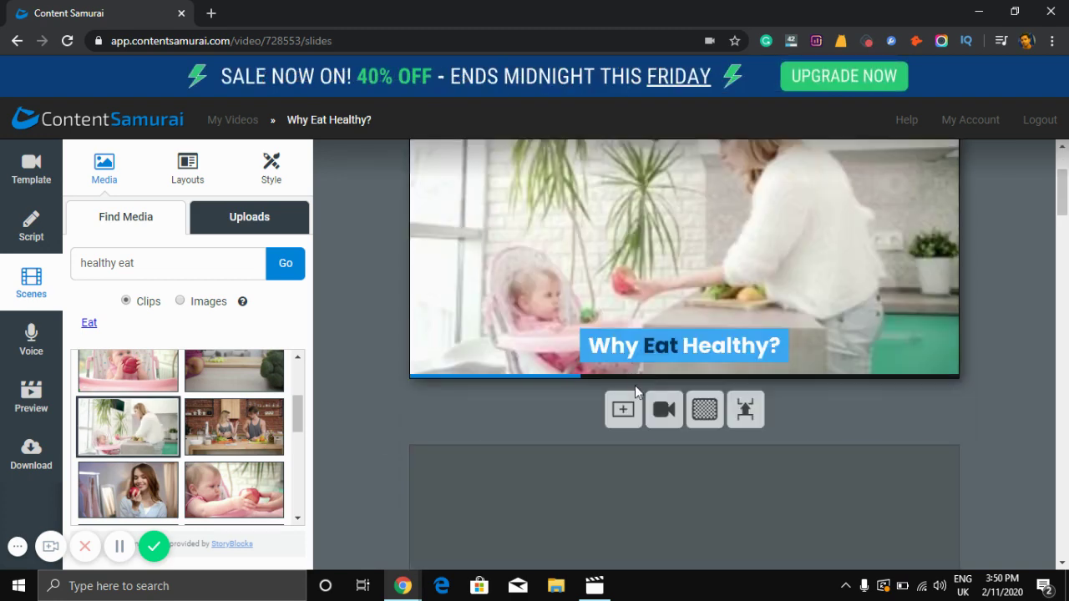
scroll(635, 385, up, 1)
scroll(636, 390, up, 2)
scroll(635, 390, down, 5)
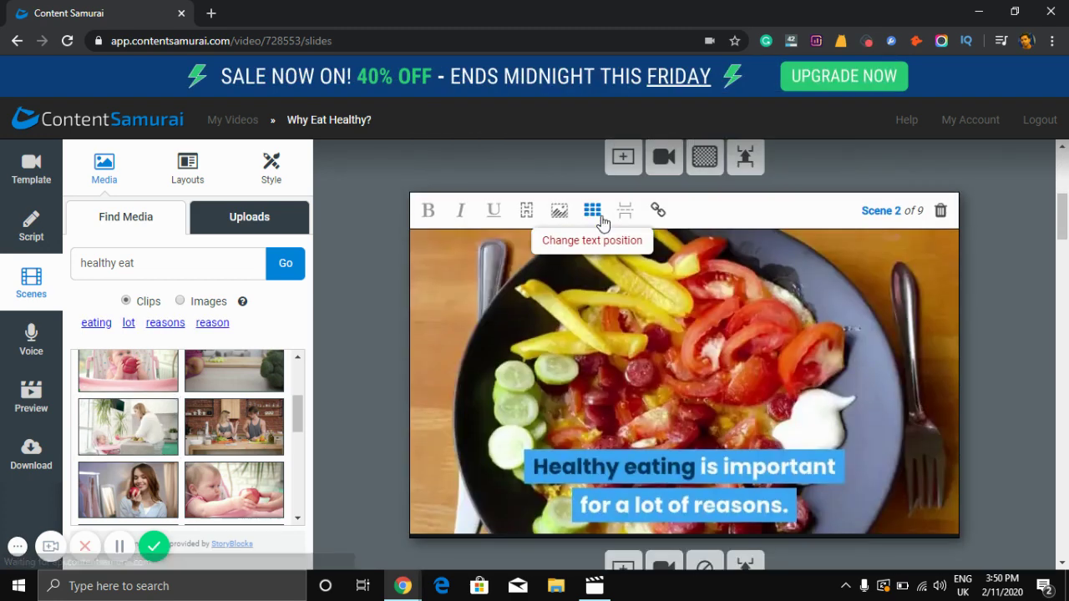
scroll(654, 342, up, 3)
scroll(653, 338, down, 4)
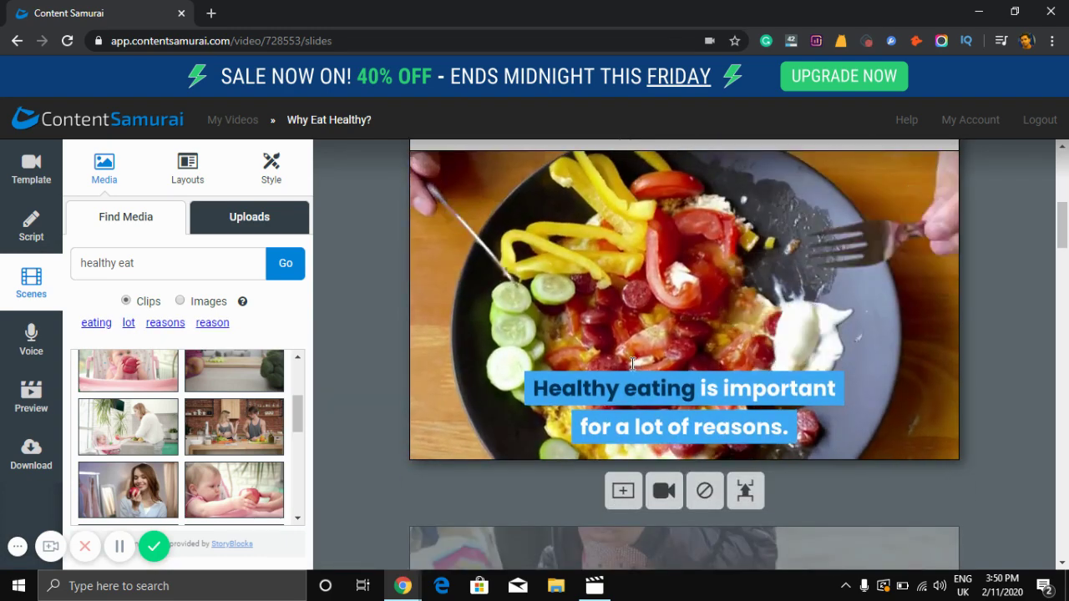
scroll(632, 363, down, 4)
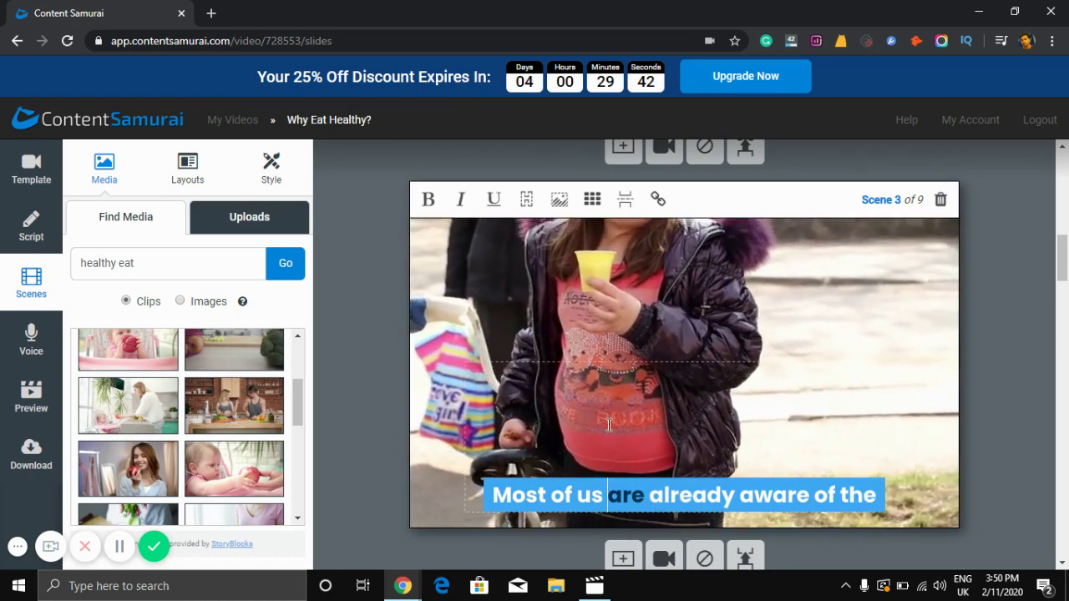
click(601, 492)
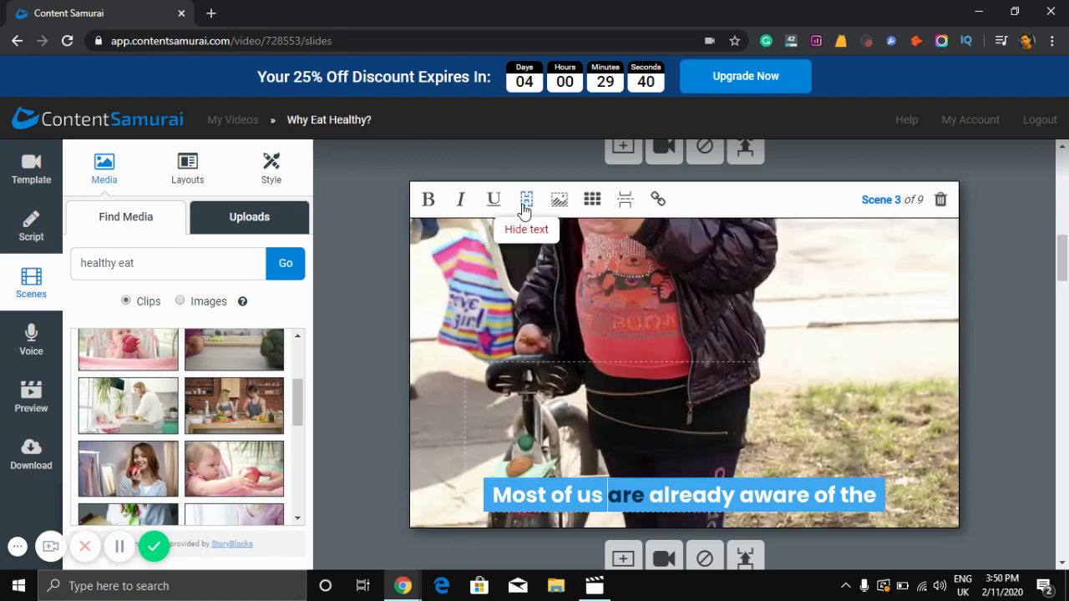
click(525, 205)
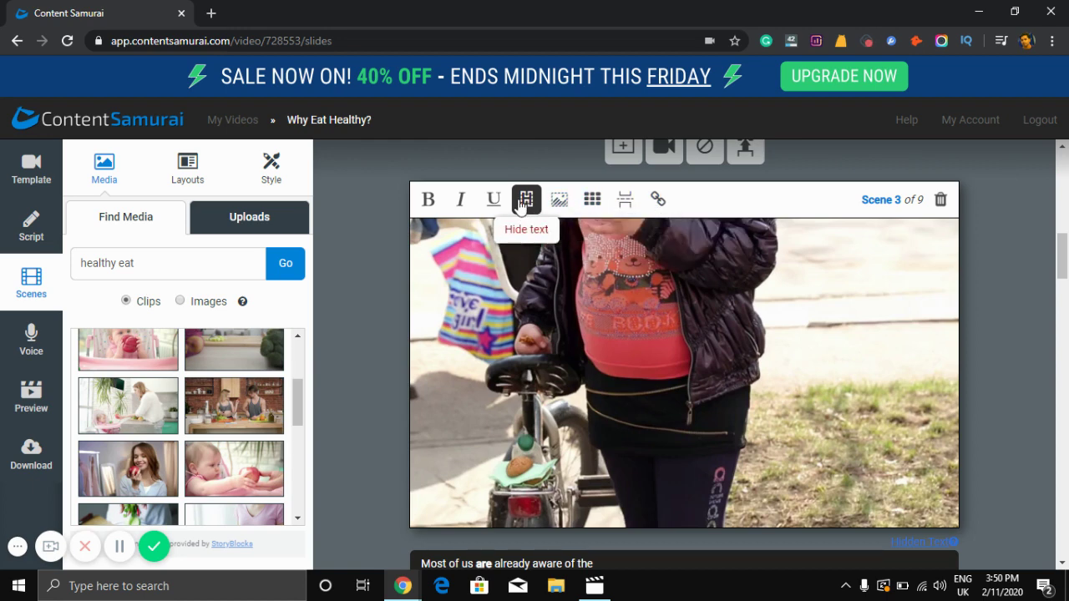
click(528, 206)
scroll(603, 401, down, 1)
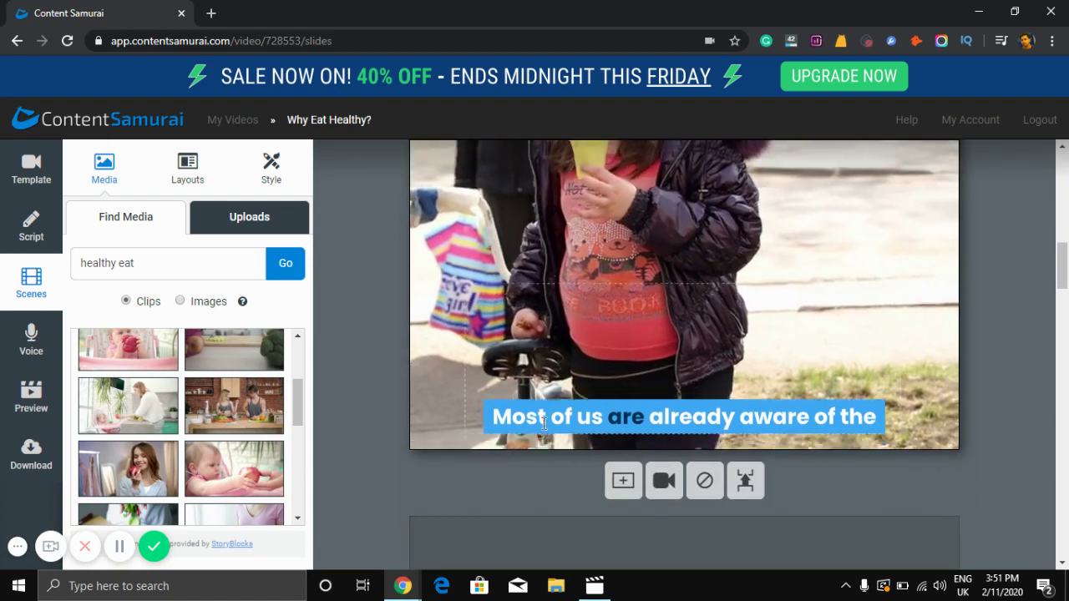
scroll(576, 409, down, 4)
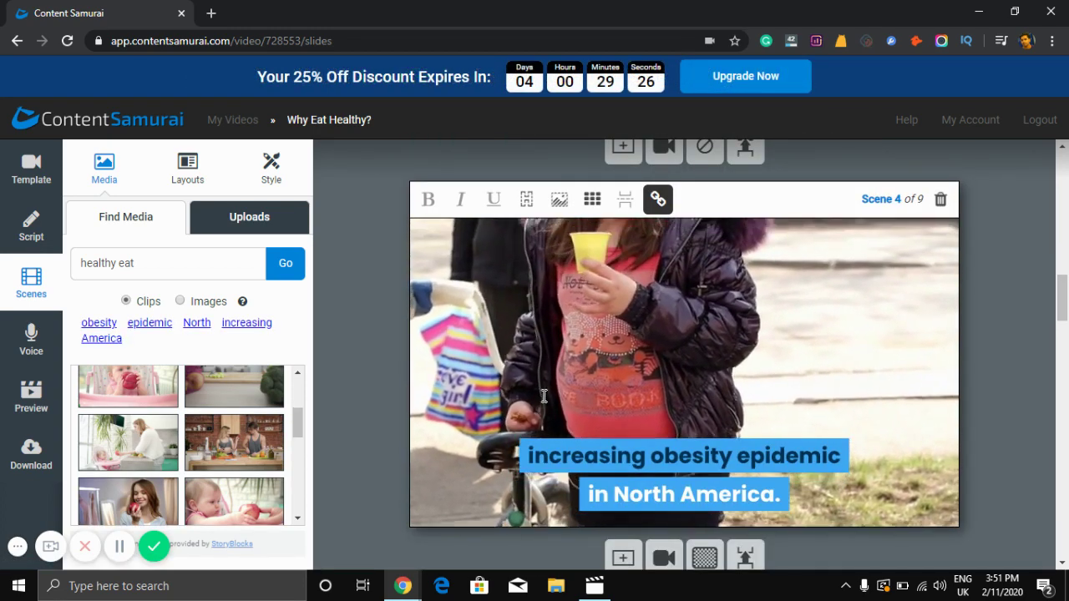
scroll(542, 395, up, 1)
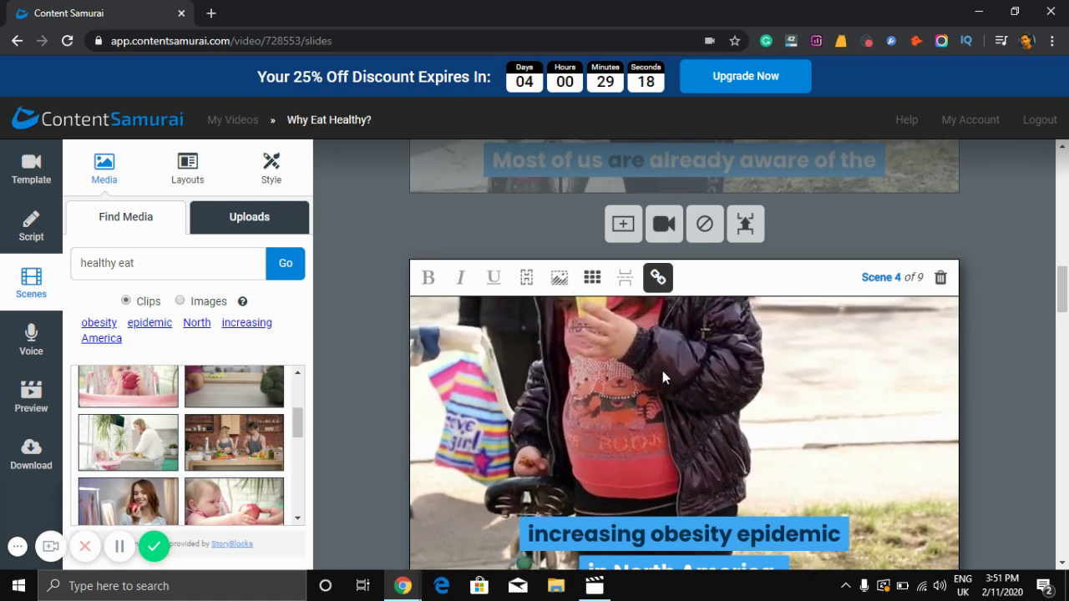
scroll(662, 371, up, 4)
scroll(648, 427, down, 4)
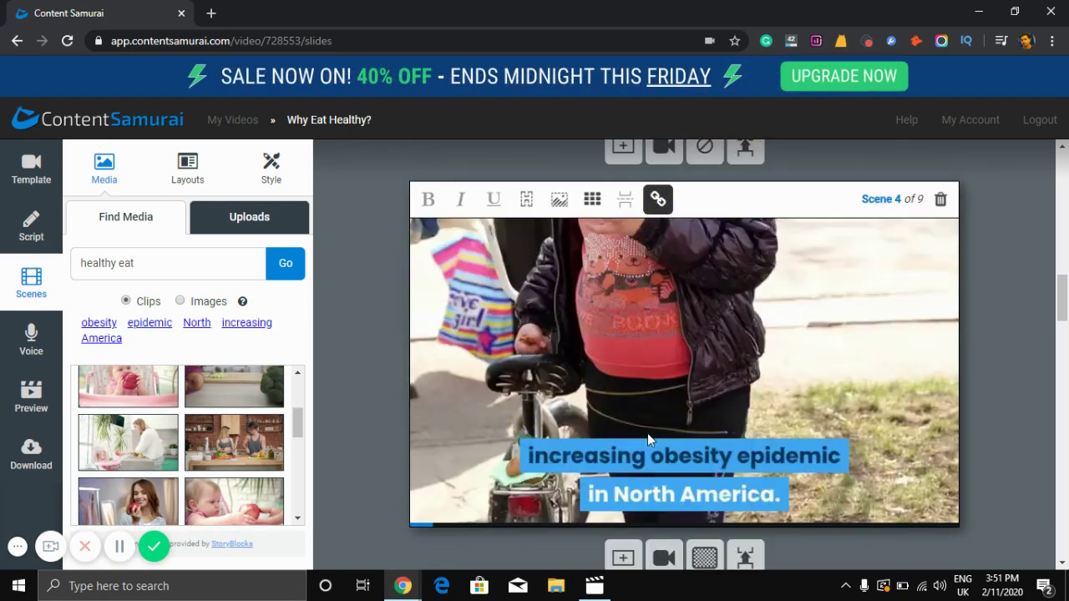
scroll(647, 430, up, 4)
click(641, 383)
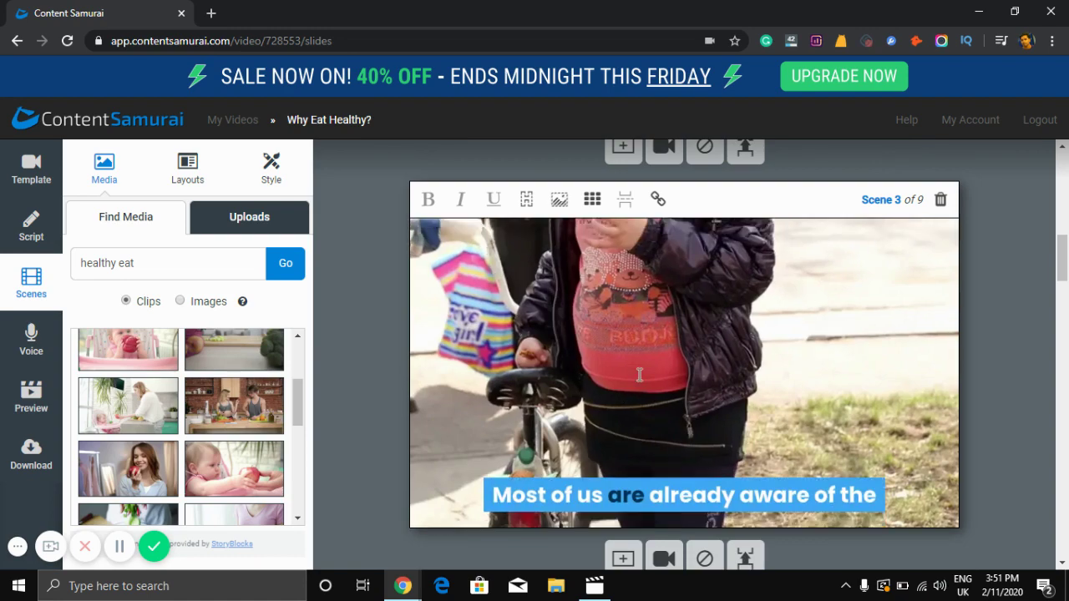
scroll(639, 365, down, 1)
scroll(639, 365, down, 2)
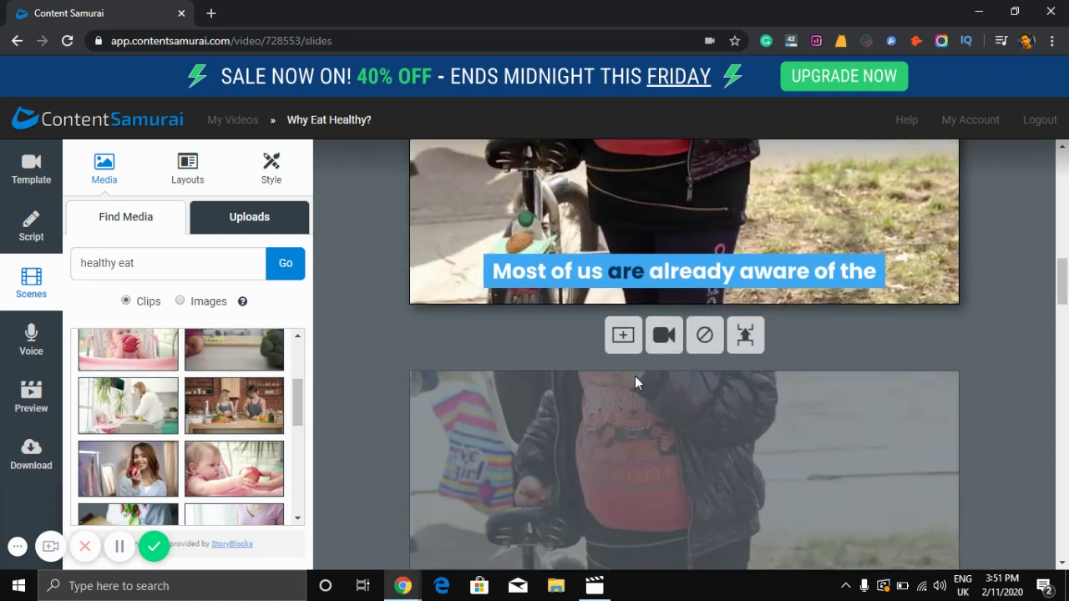
click(635, 376)
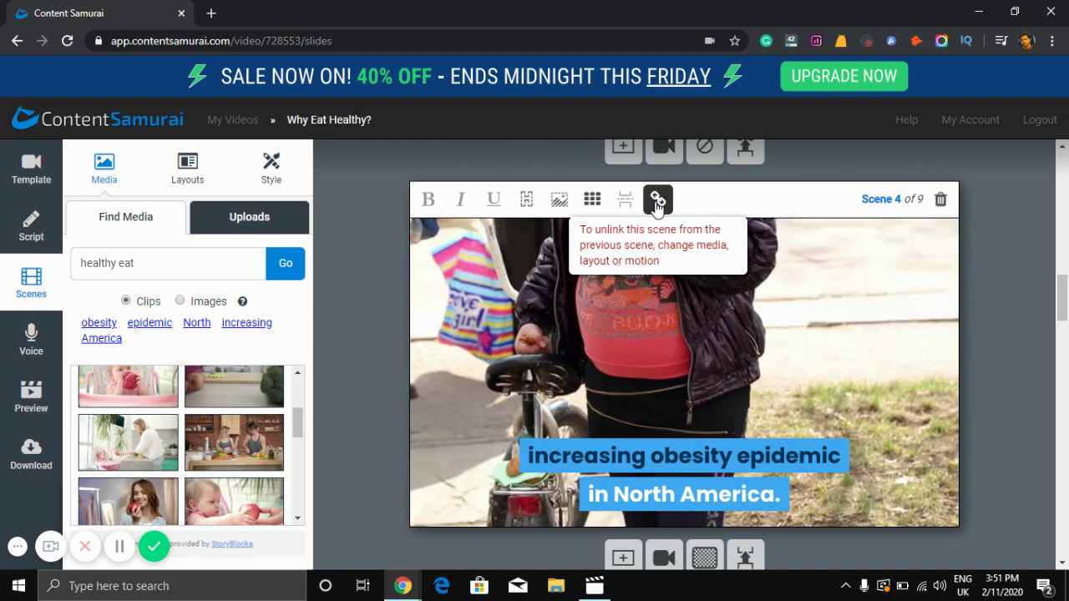
click(657, 203)
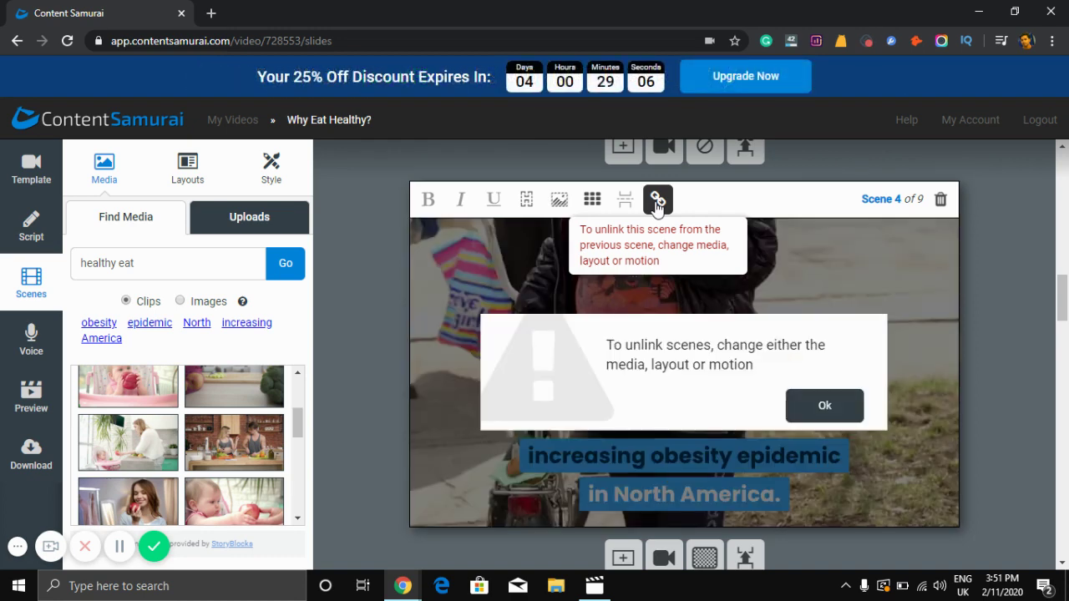
click(800, 411)
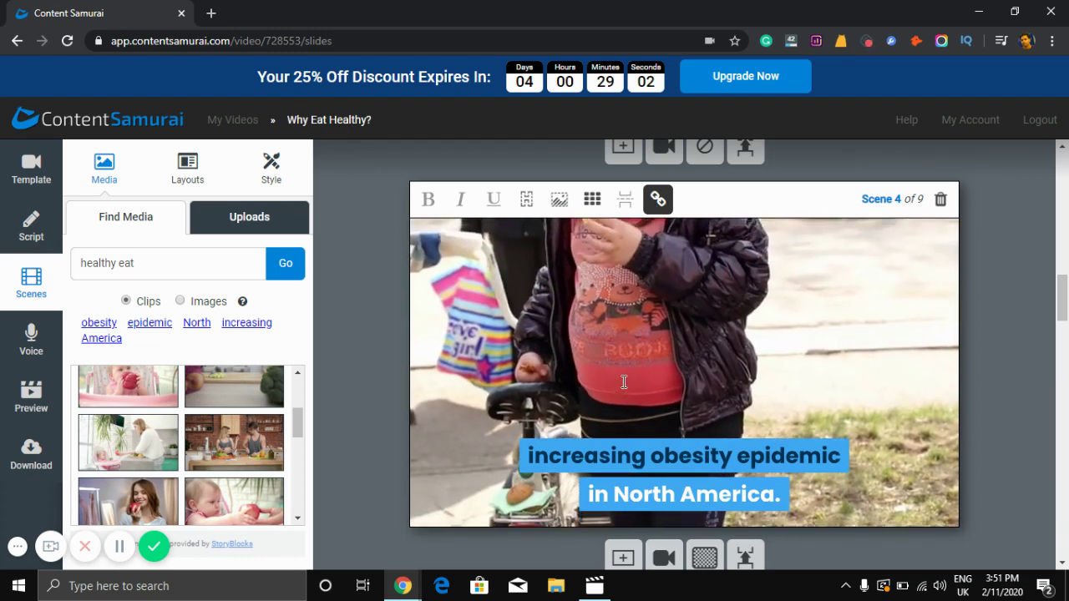
click(623, 382)
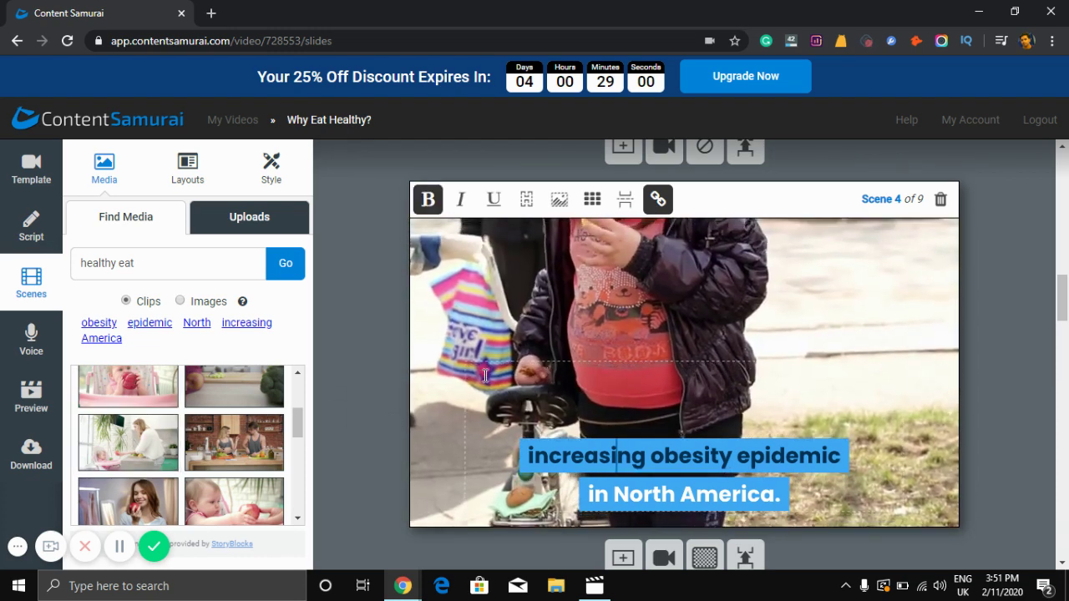
Swap Scene 4's clip for the woman-holding-her-head obesity clip and make its caption italic and underlined
click(99, 323)
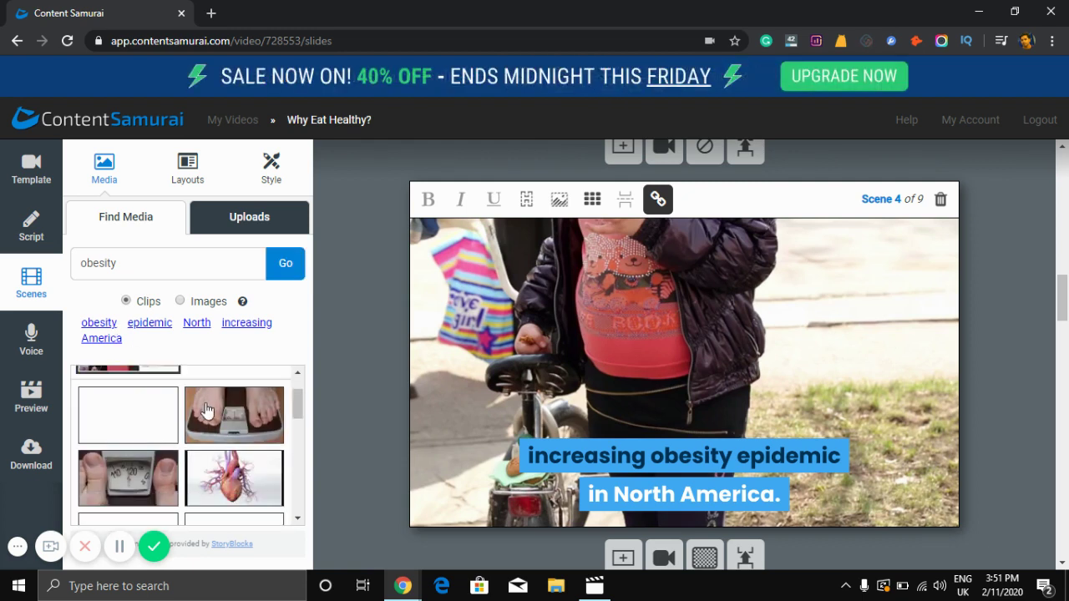
click(123, 415)
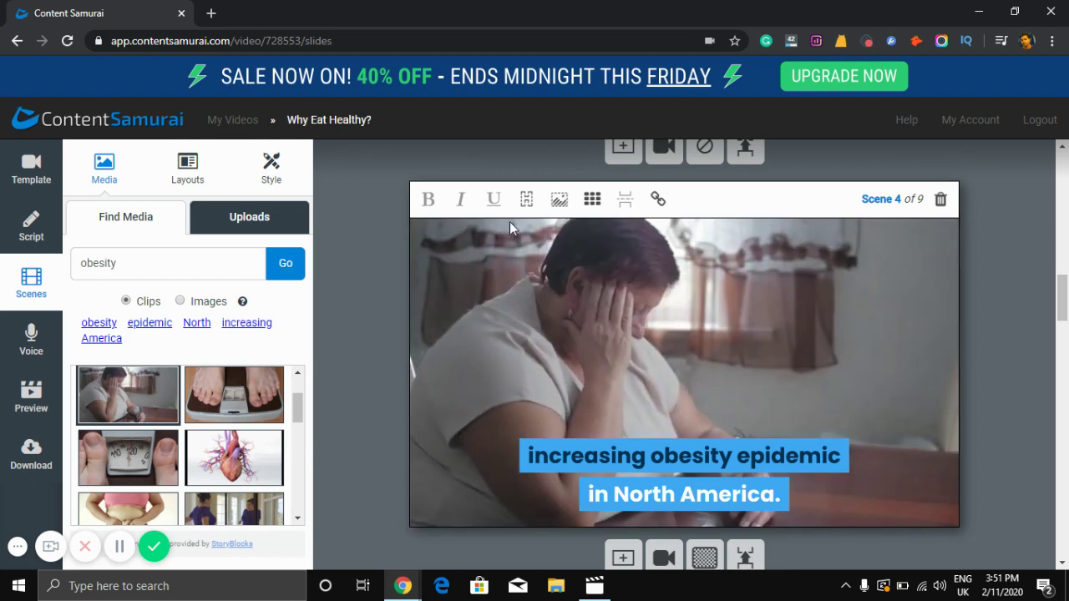
click(427, 199)
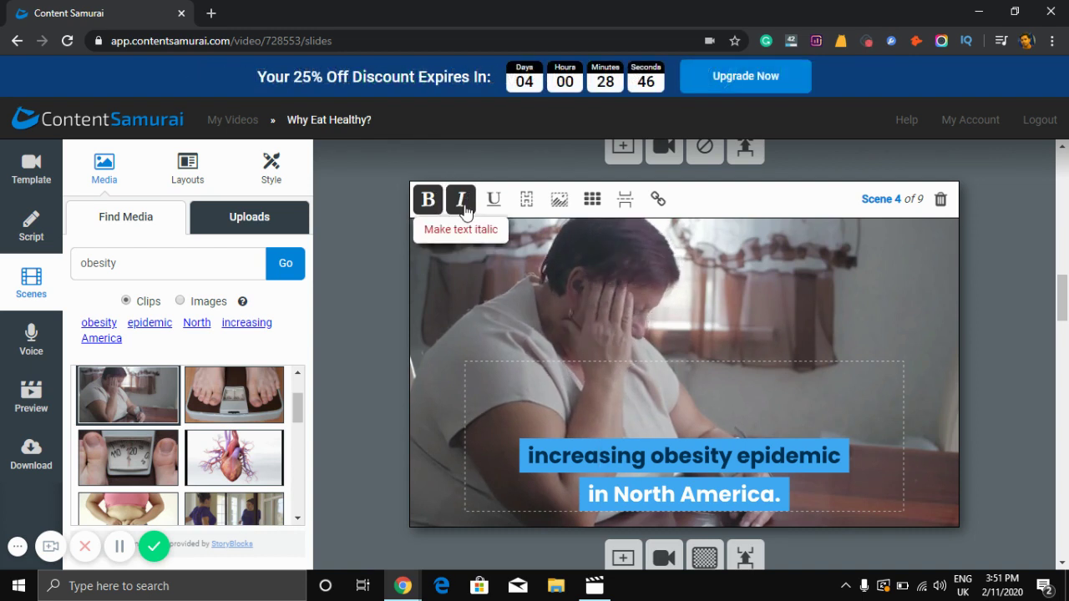
drag(781, 494, 456, 274)
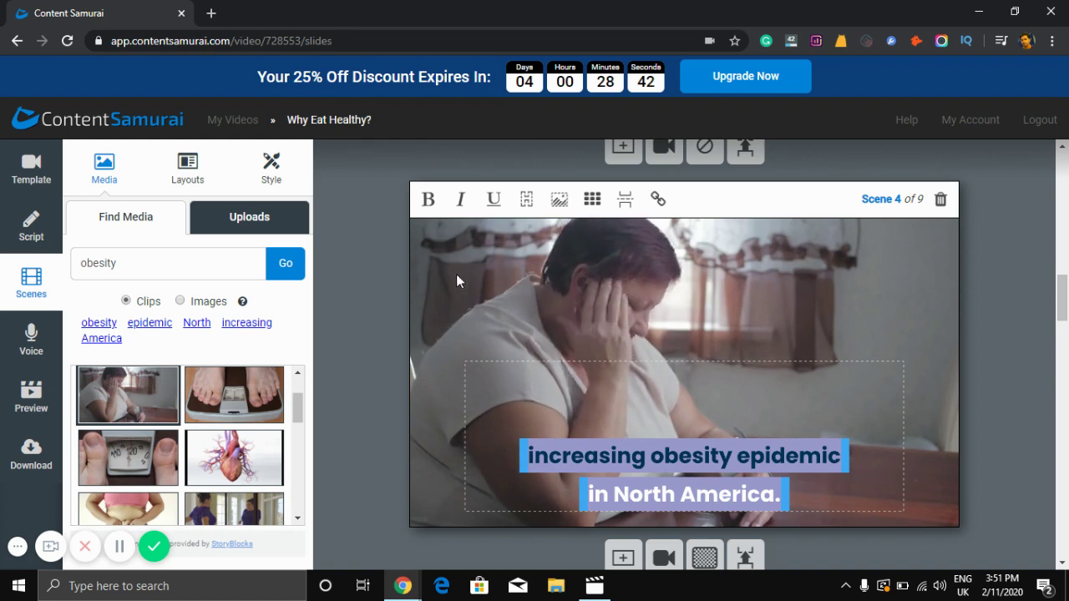
click(493, 201)
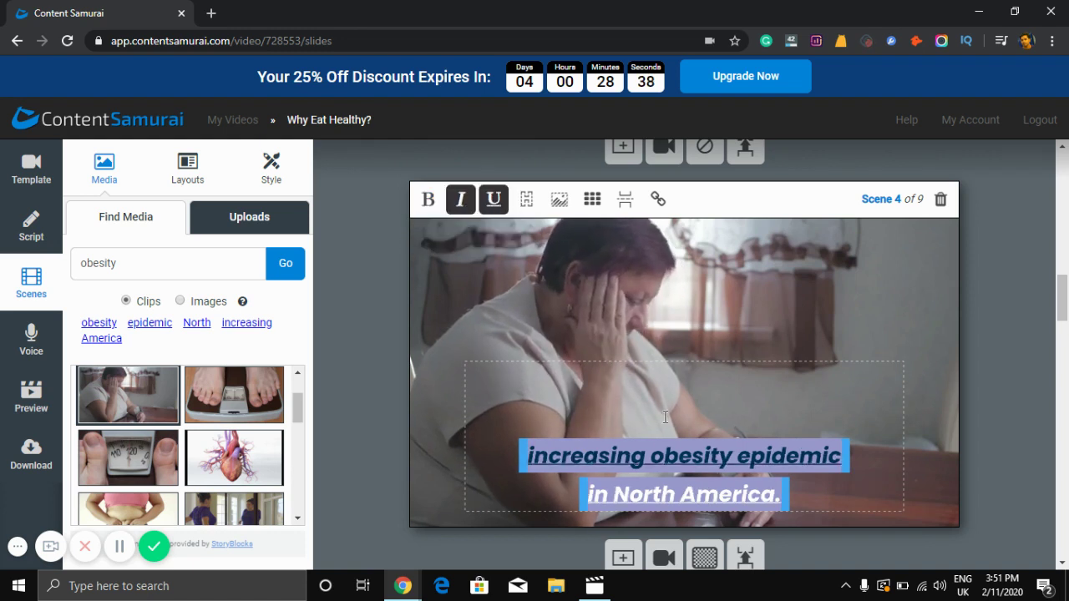
click(838, 475)
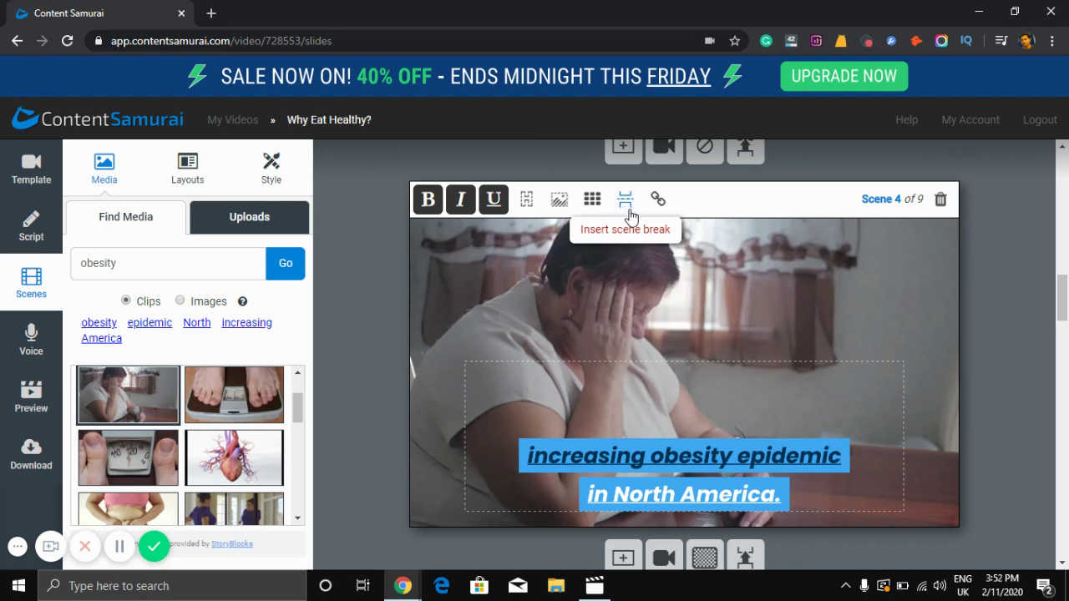
scroll(640, 232, down, 5)
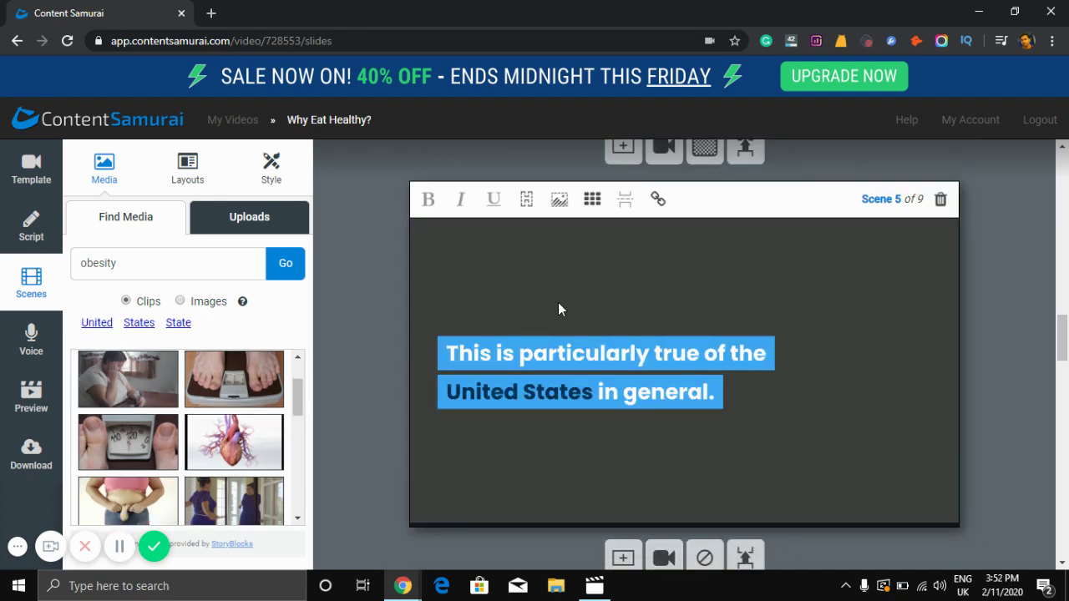
scroll(573, 339, down, 4)
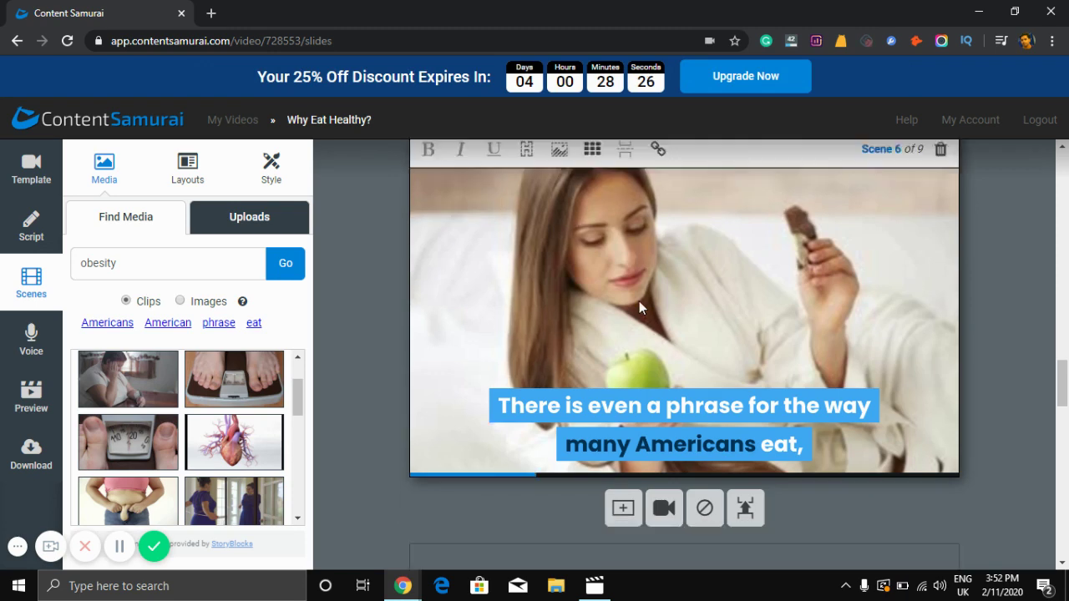
scroll(639, 305, down, 5)
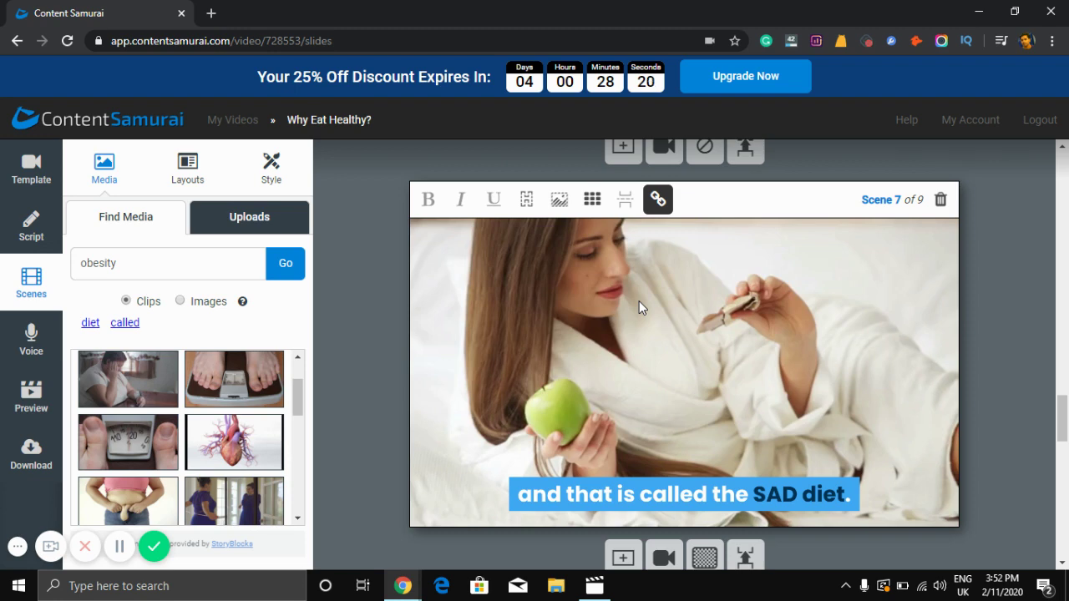
scroll(639, 303, down, 5)
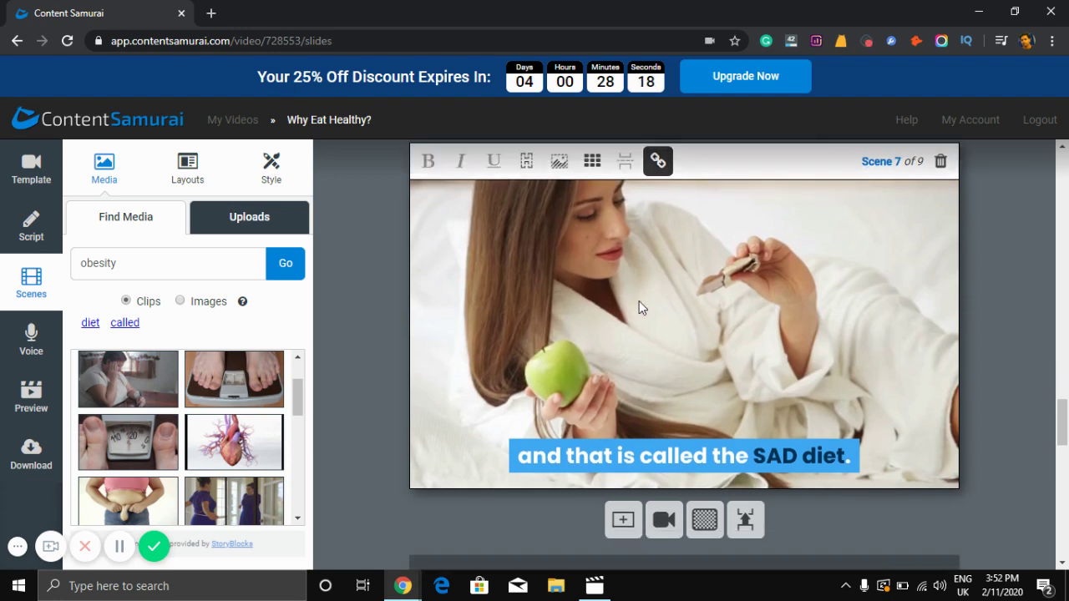
scroll(639, 308, down, 4)
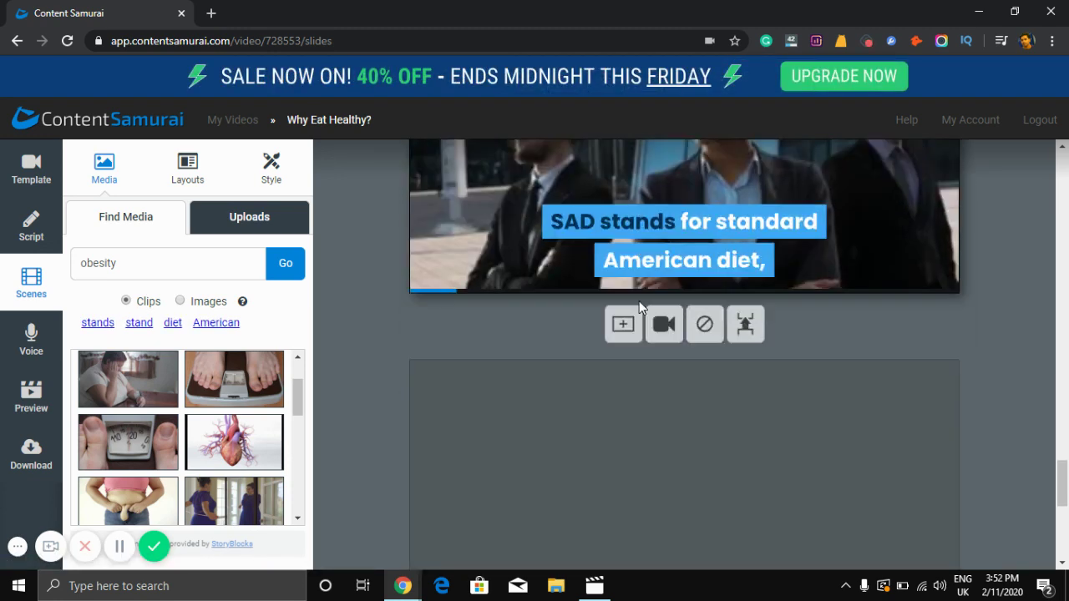
scroll(639, 300, down, 3)
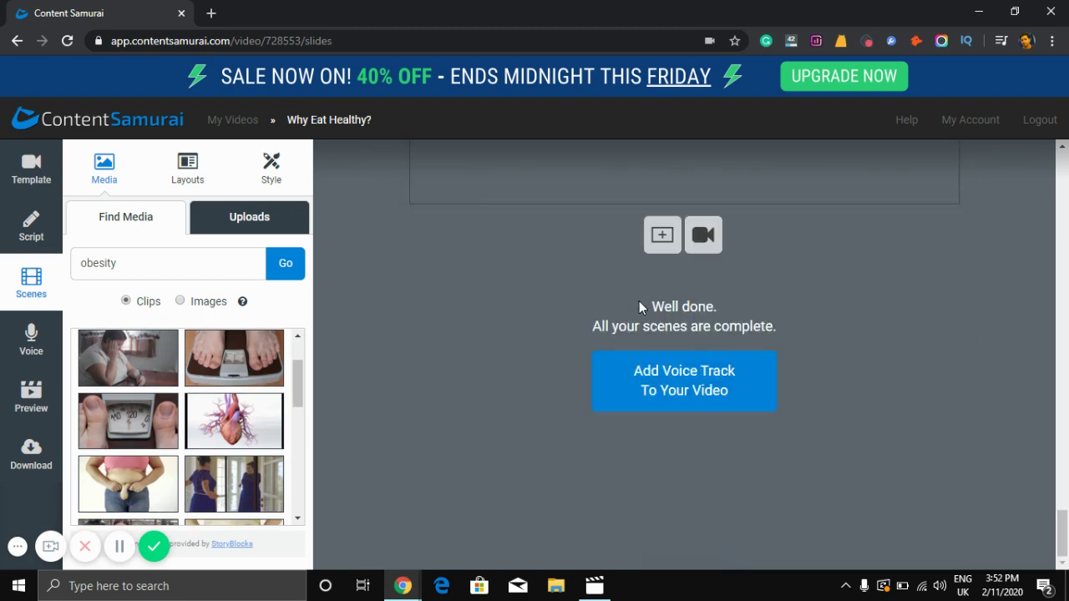
scroll(638, 300, up, 3)
scroll(631, 314, up, 12)
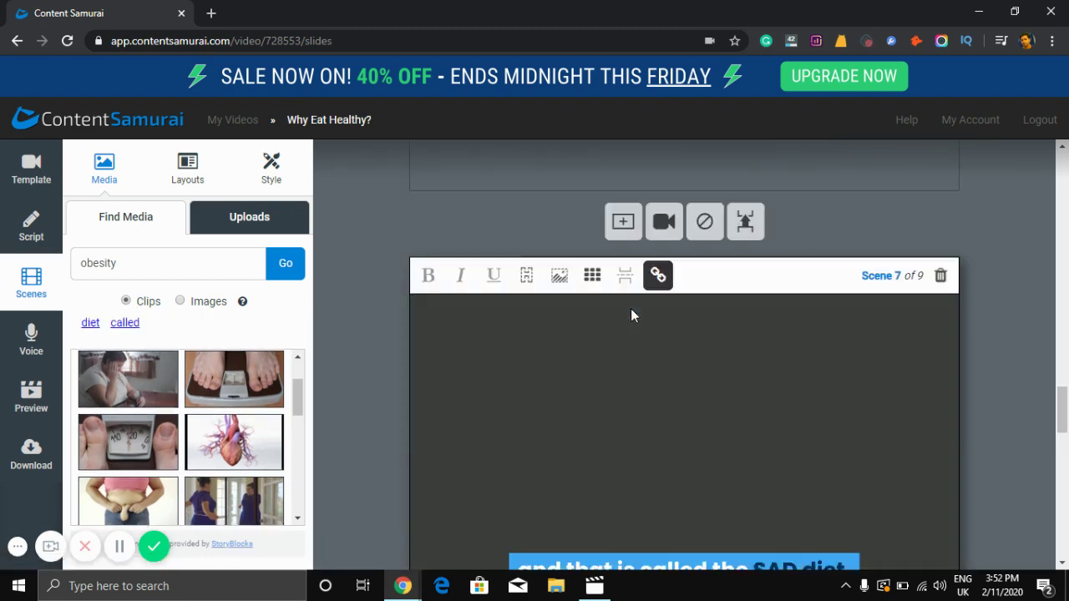
scroll(593, 270, up, 8)
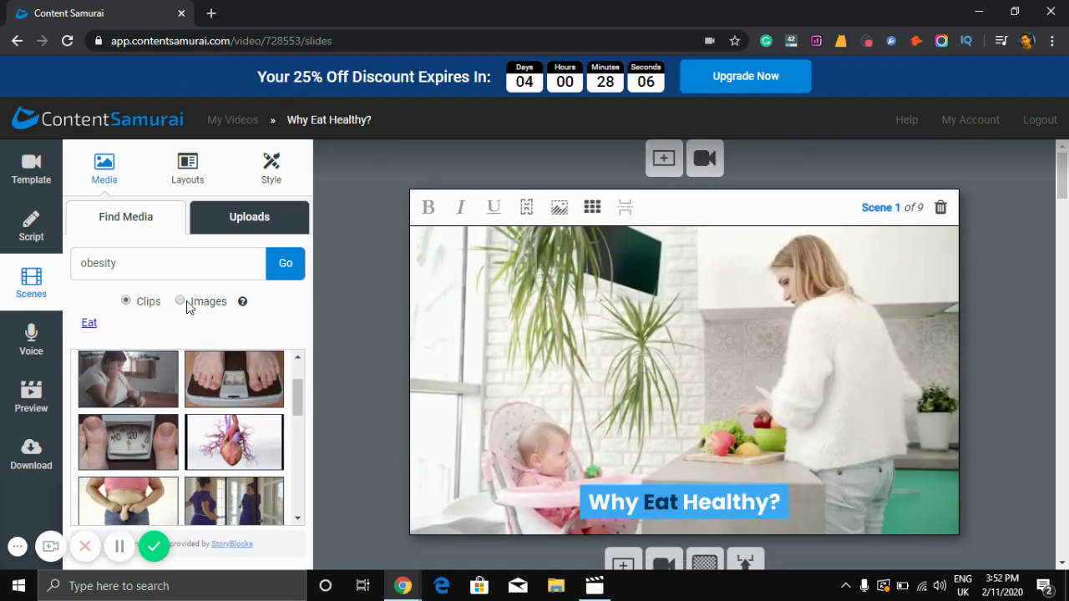
Set Scene 1's background to the street photo of walking people, then review scene 3
click(180, 301)
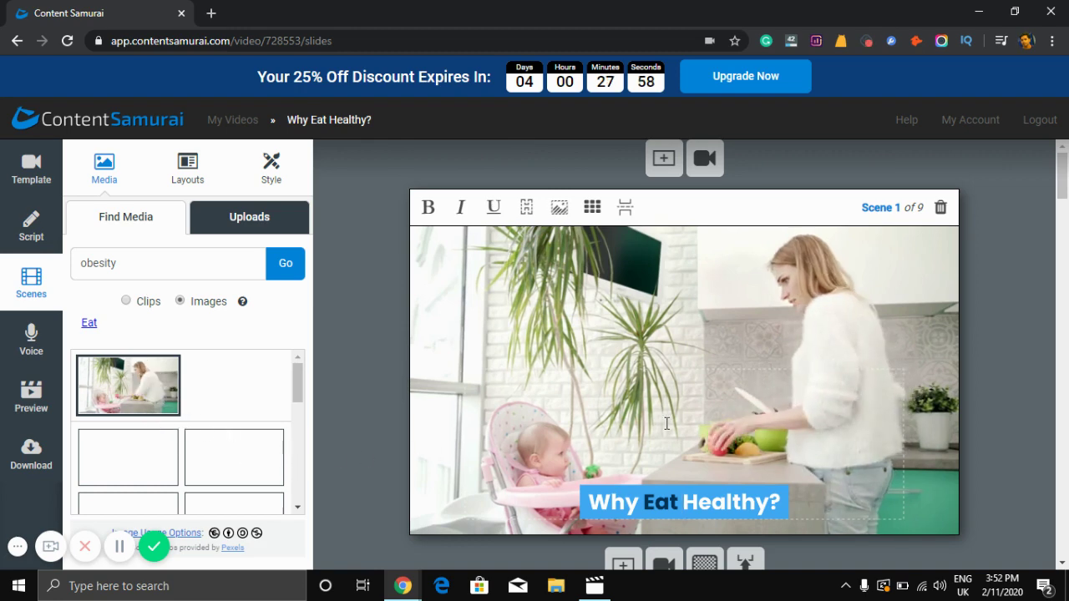
click(228, 485)
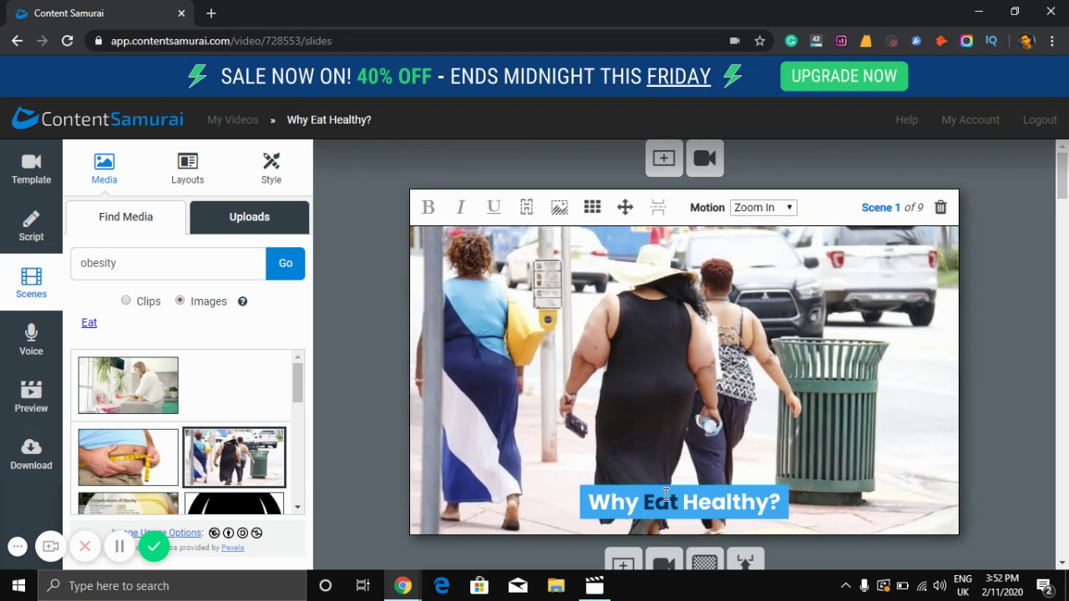
scroll(643, 422, down, 2)
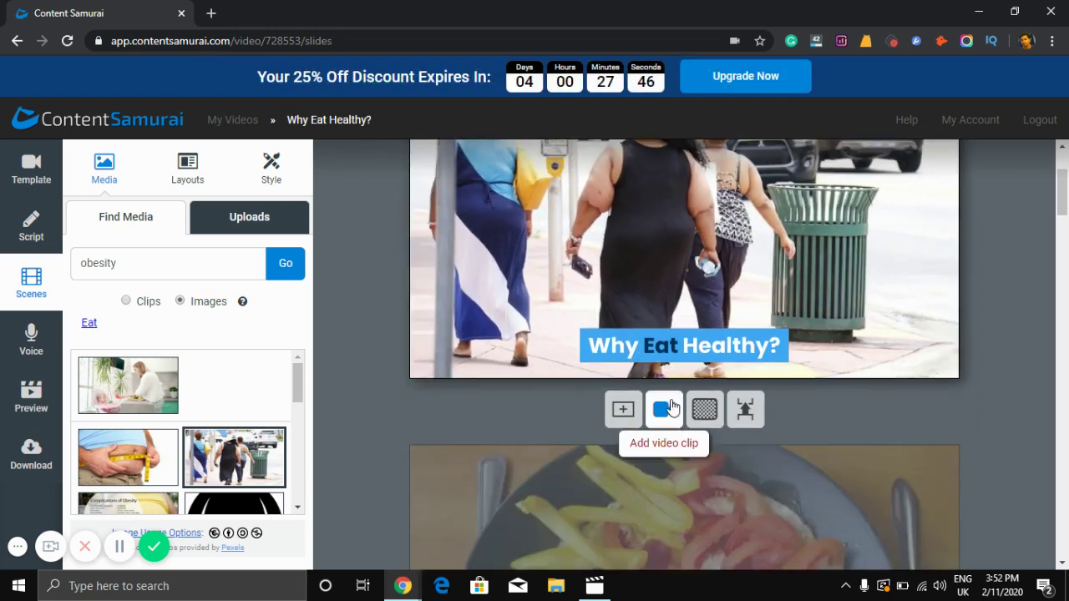
scroll(659, 392, up, 2)
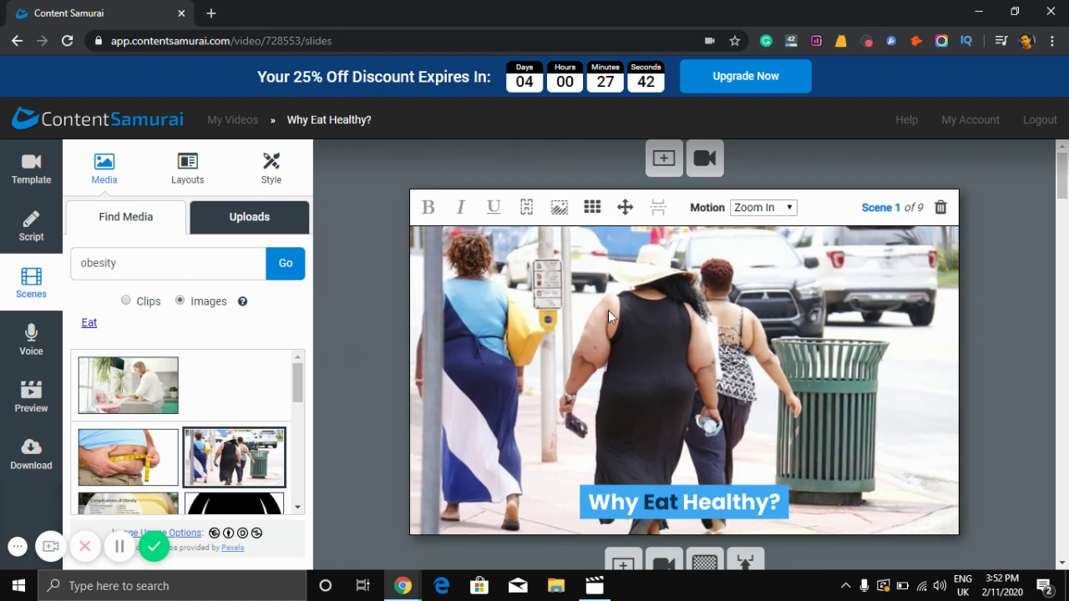
scroll(669, 290, down, 6)
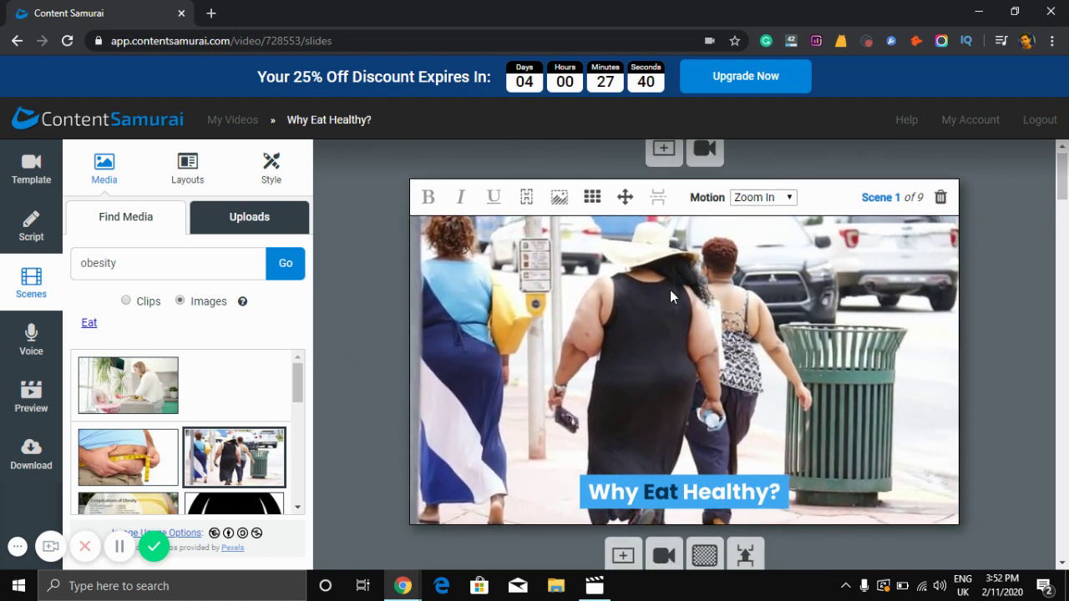
scroll(670, 289, down, 2)
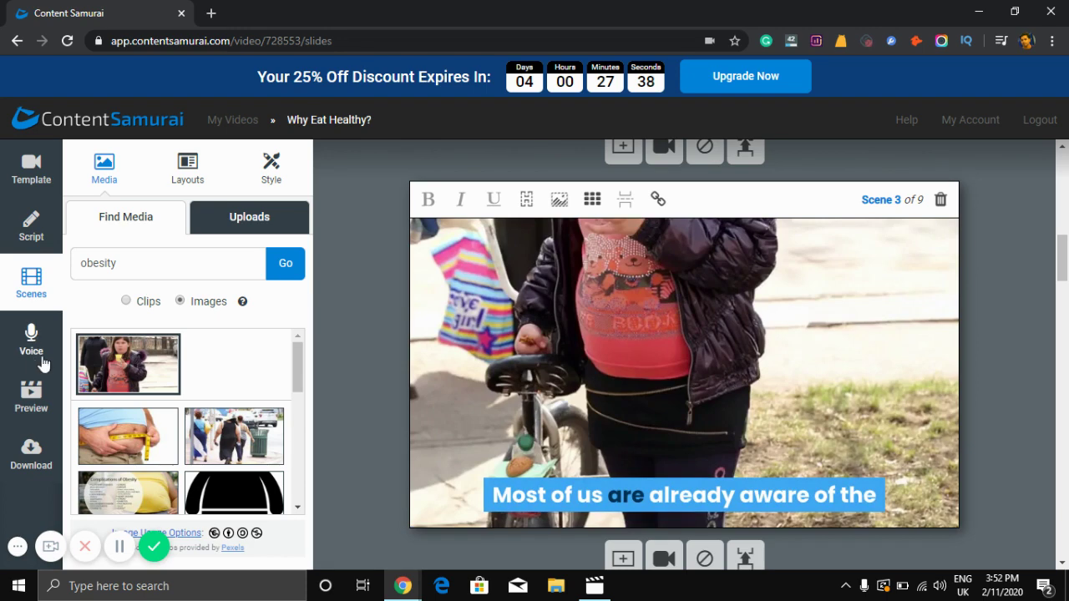
Switch the voice track to Auto-voice and play the Heidi voice sample
click(30, 349)
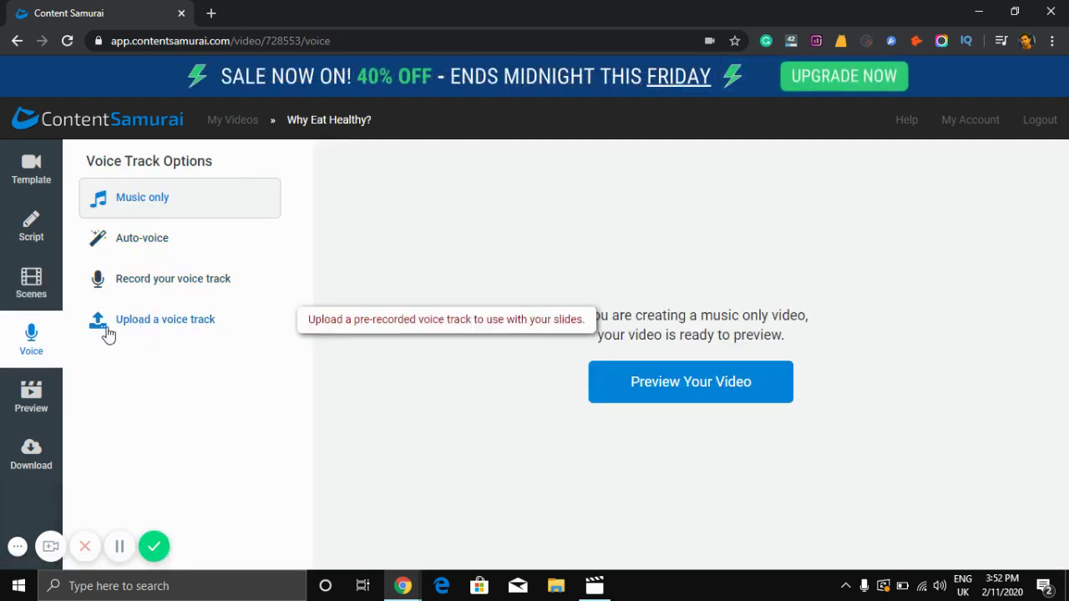
click(167, 245)
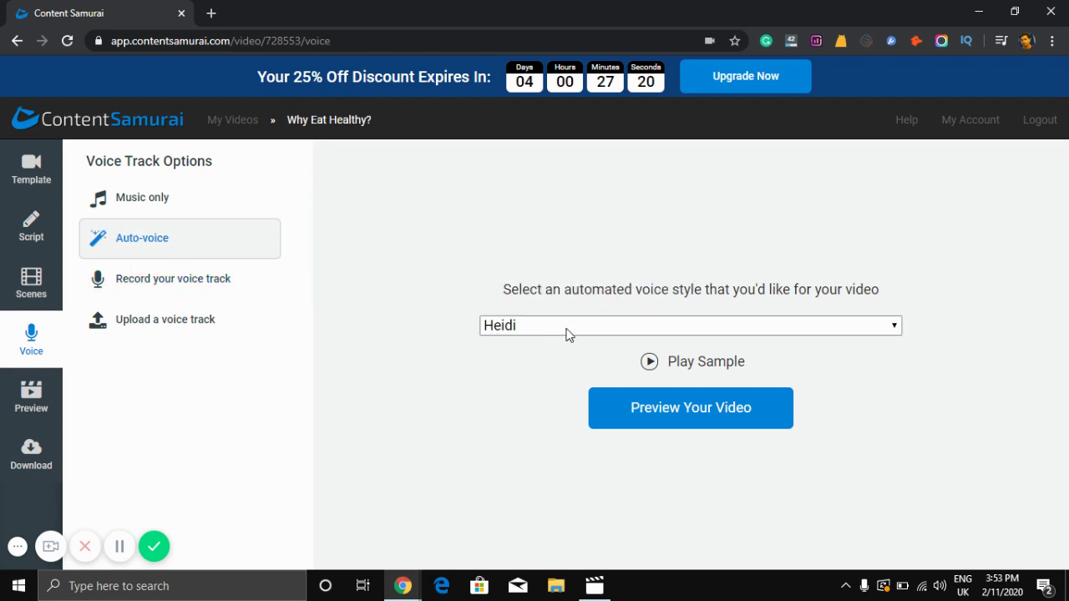
click(721, 328)
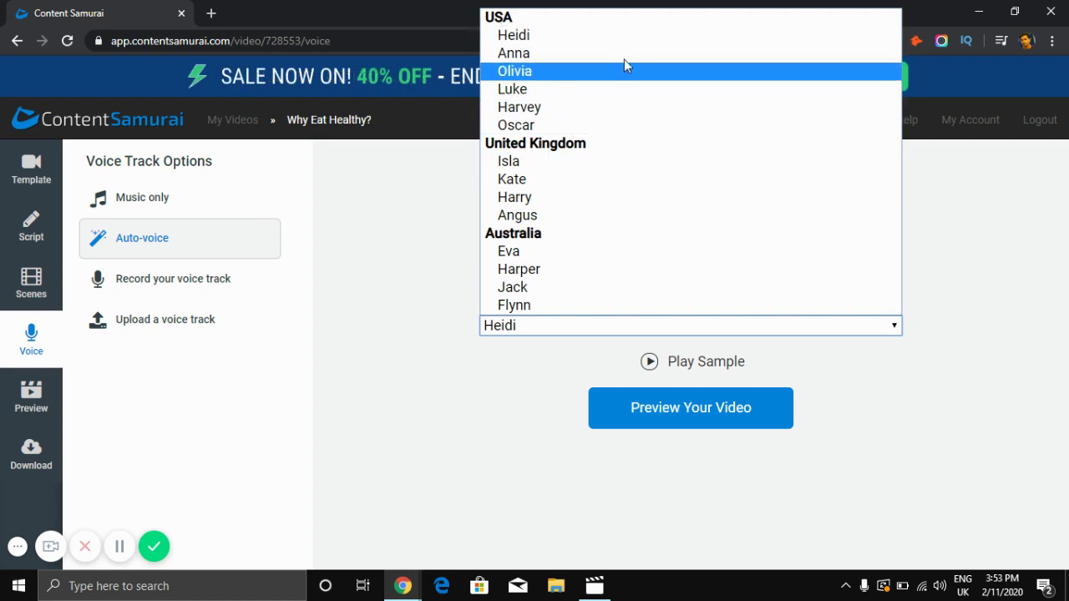
click(631, 332)
click(649, 365)
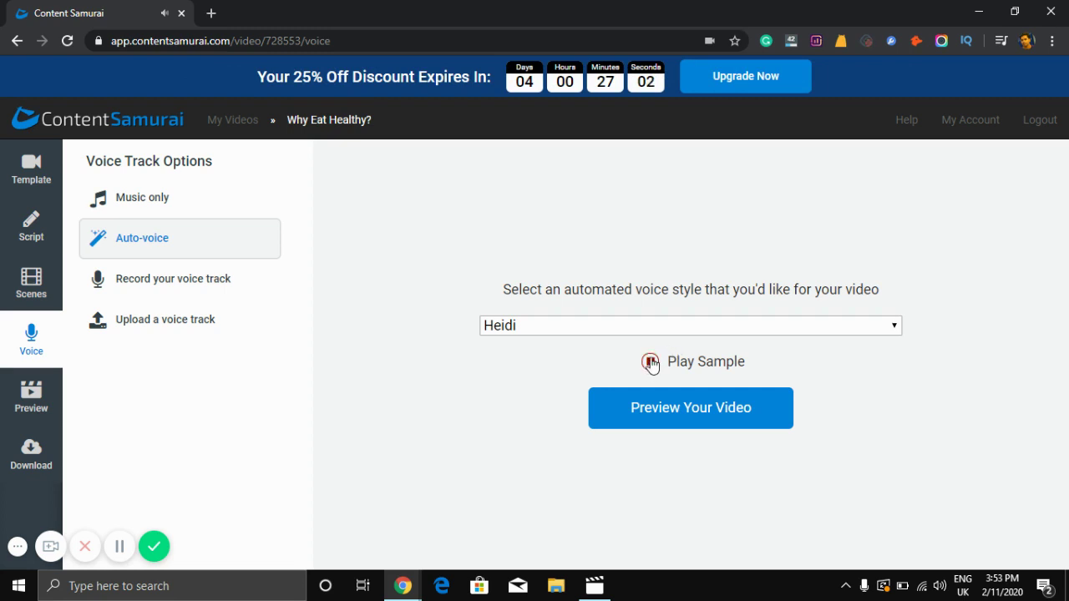
Sample the Olivia, Oscar and Harry voice styles, leaving Harry selected
click(660, 328)
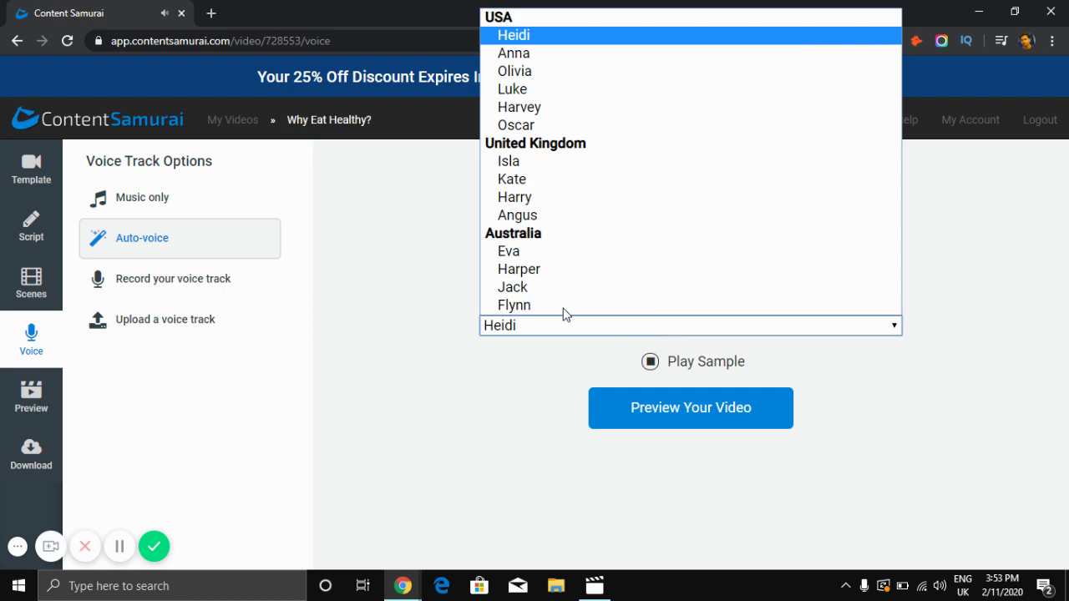
click(524, 75)
click(650, 364)
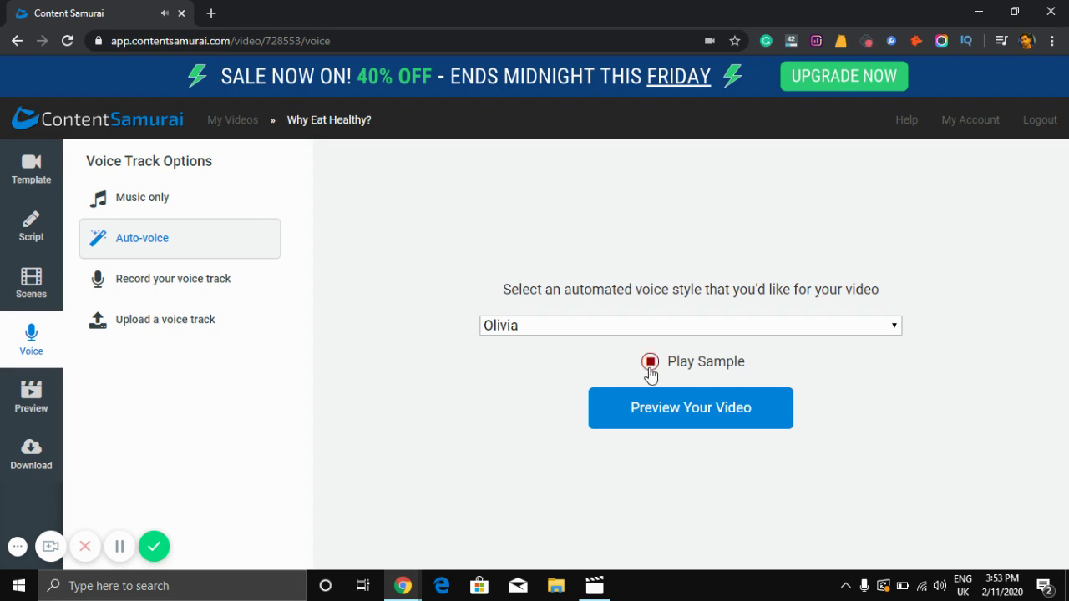
click(651, 364)
click(622, 324)
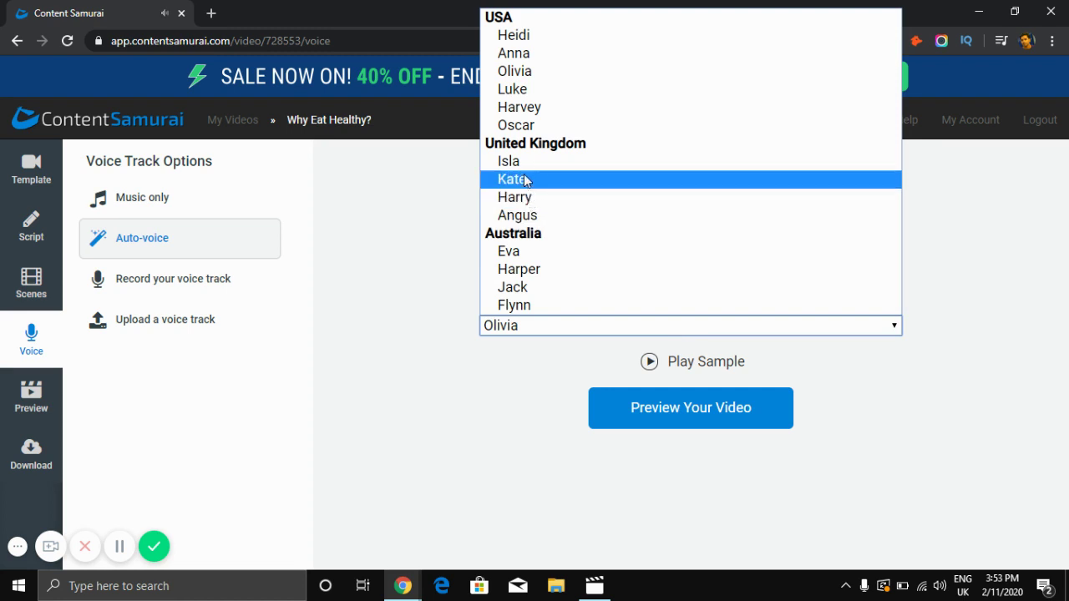
click(514, 125)
click(655, 364)
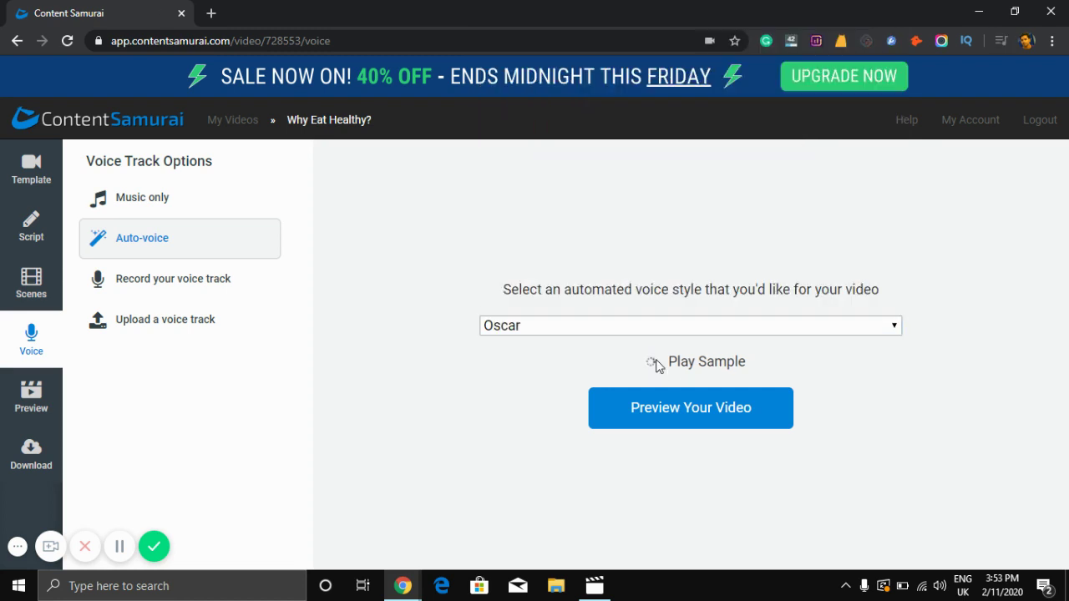
click(599, 324)
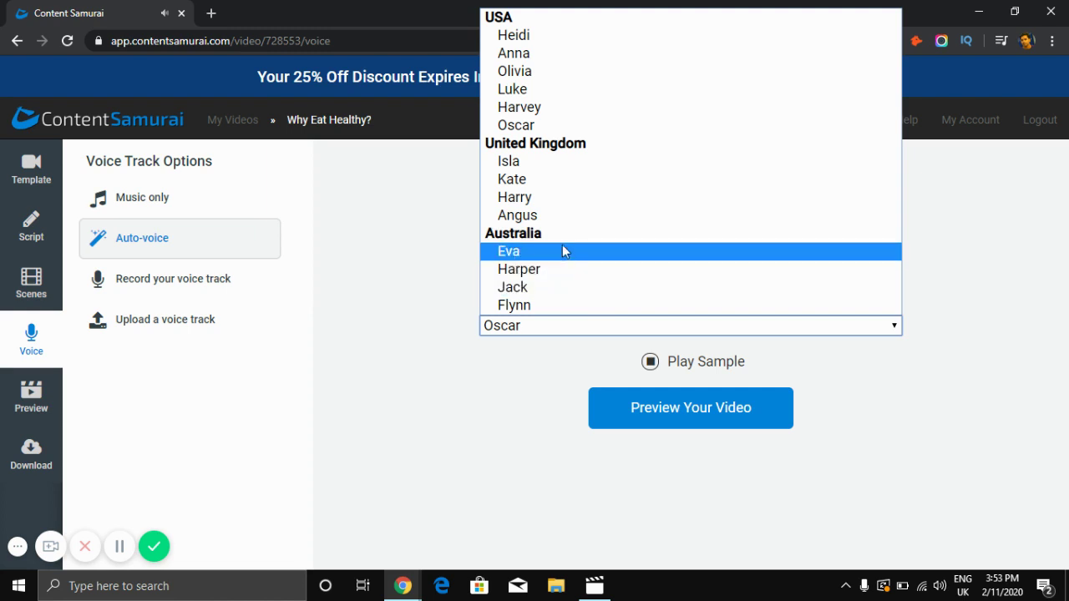
click(532, 200)
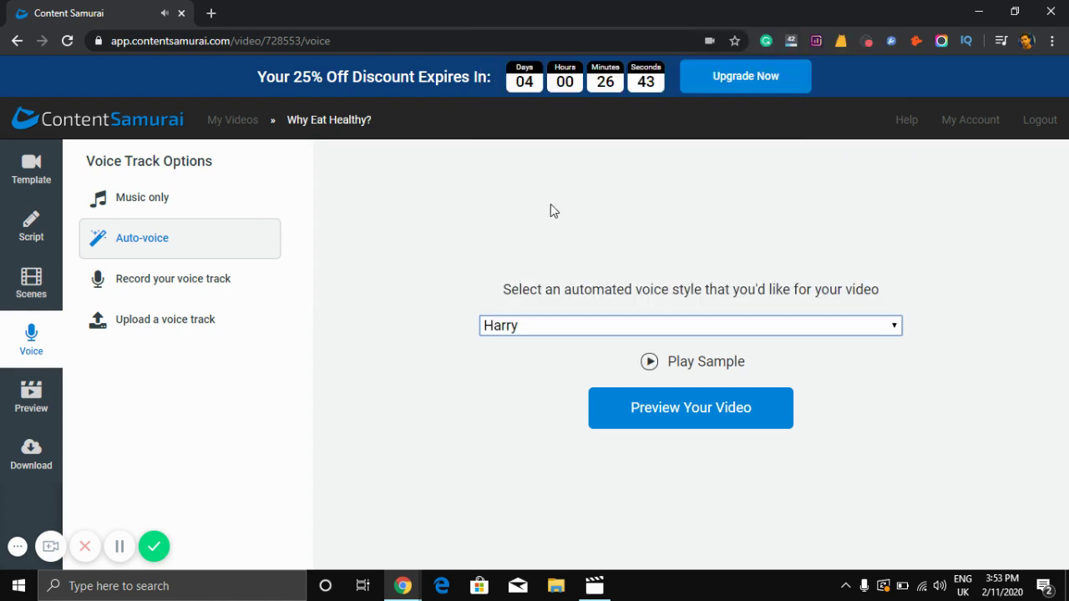
click(649, 362)
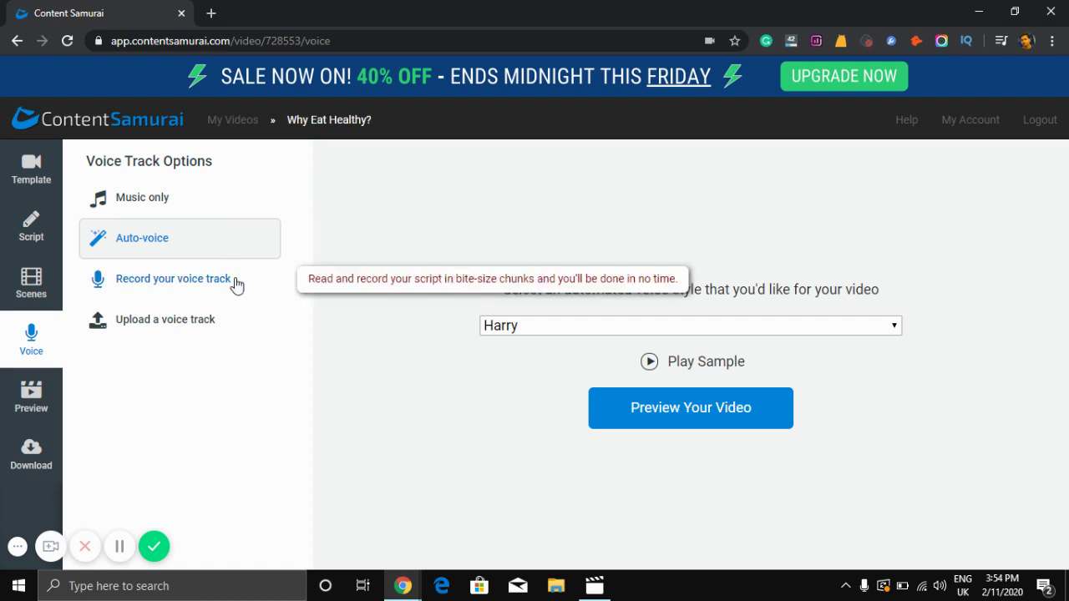
Look over the Record and Upload voice track options, dismissing the microphone permission request
click(191, 288)
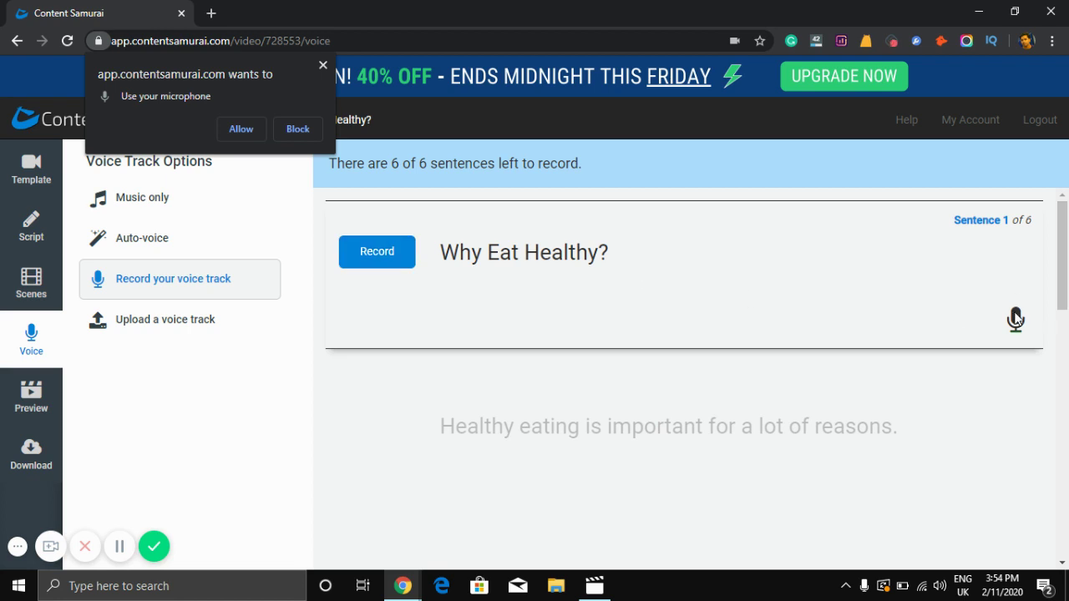
scroll(575, 375, down, 4)
scroll(563, 387, up, 3)
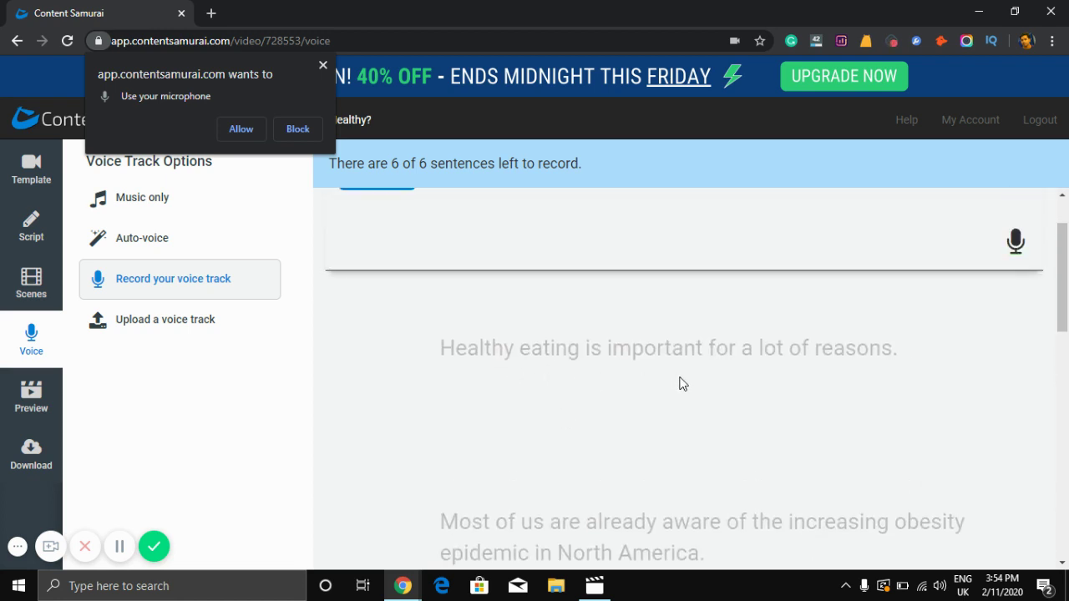
scroll(783, 376, down, 2)
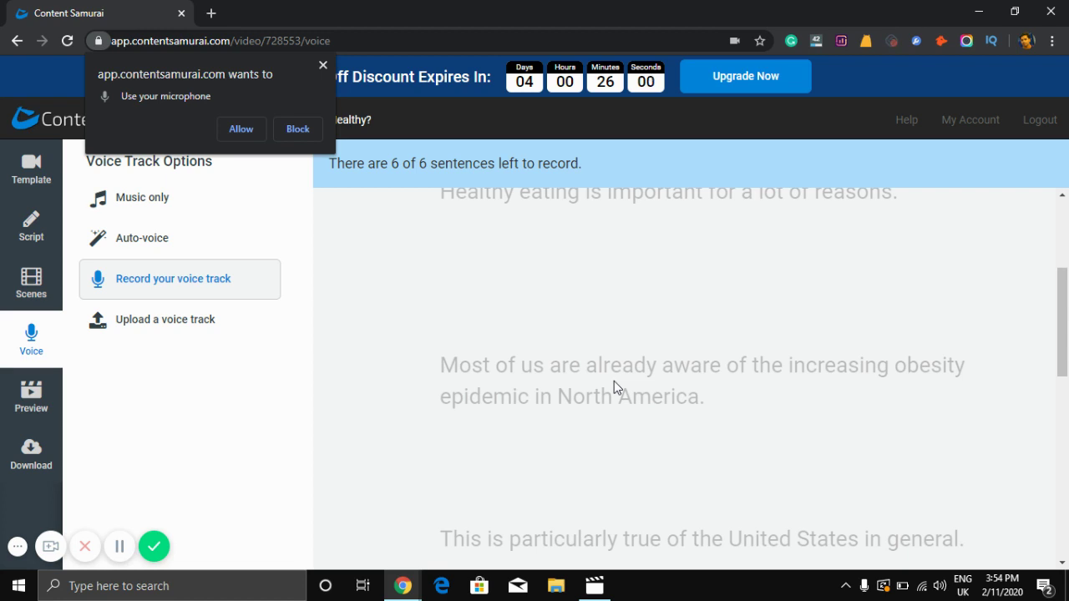
scroll(615, 381, down, 2)
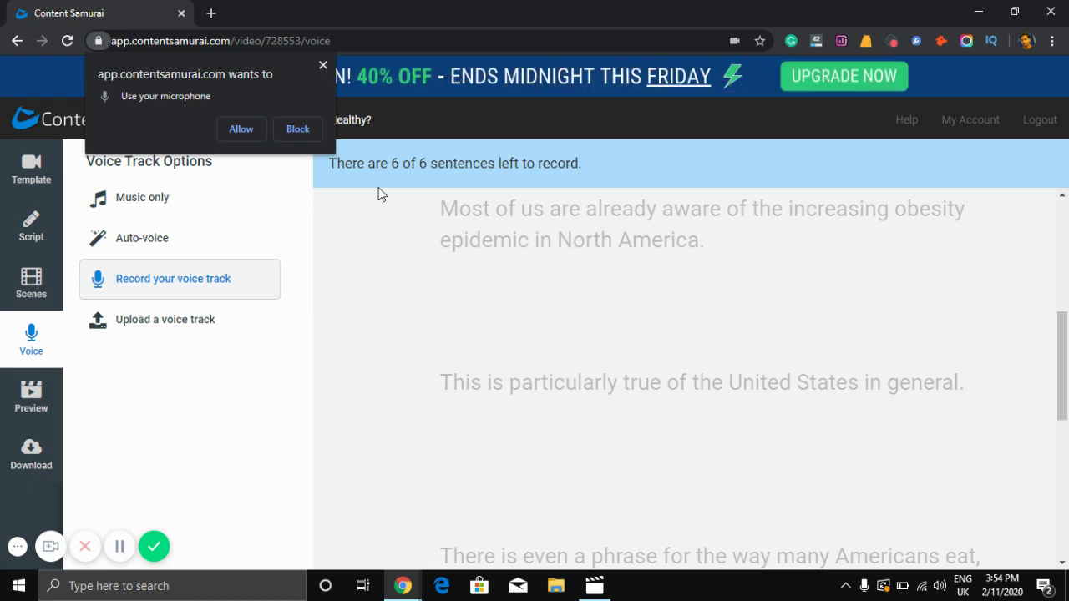
click(322, 67)
scroll(484, 438, up, 4)
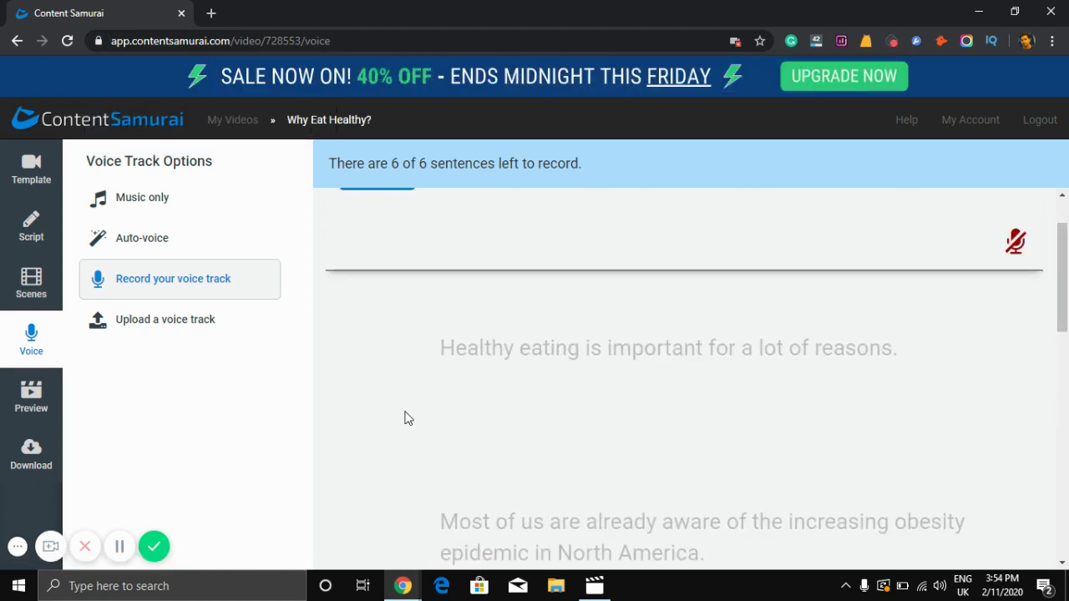
click(196, 331)
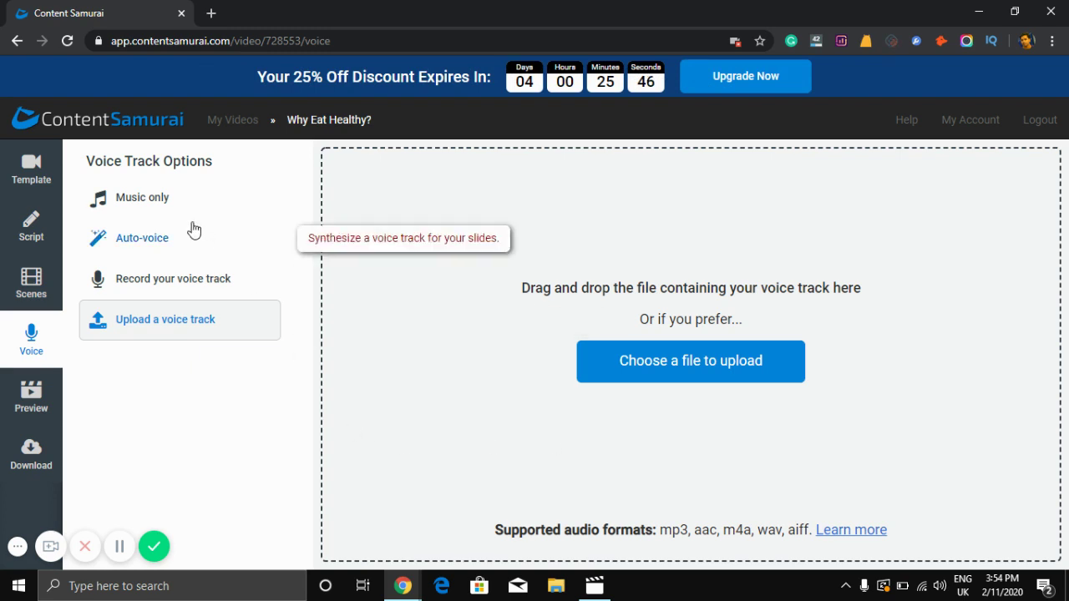
Return to Auto-voice with the Heidi voice style and build the video preview
click(176, 254)
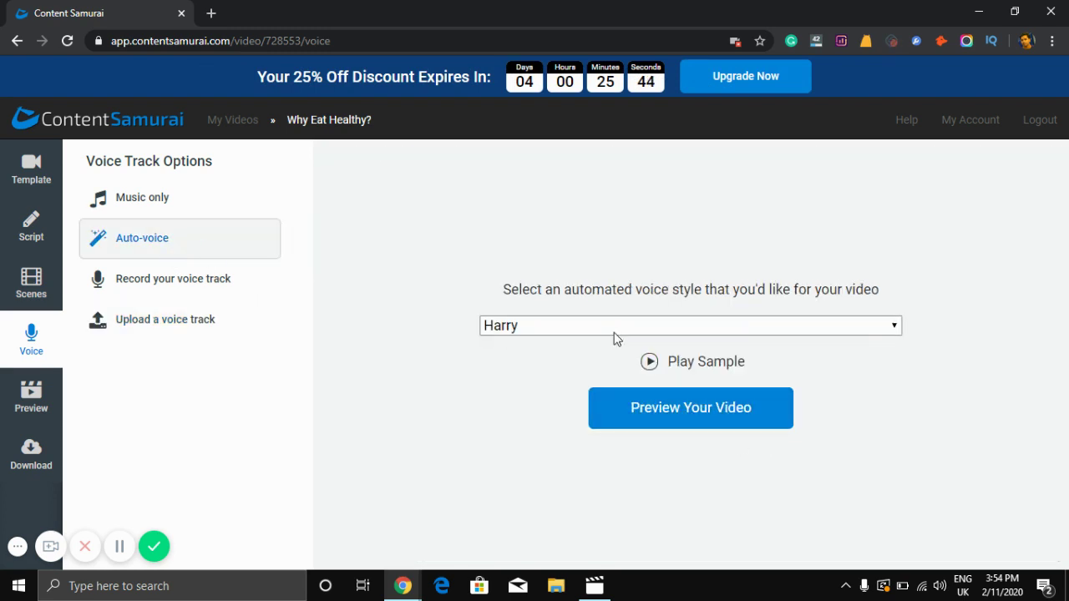
click(523, 326)
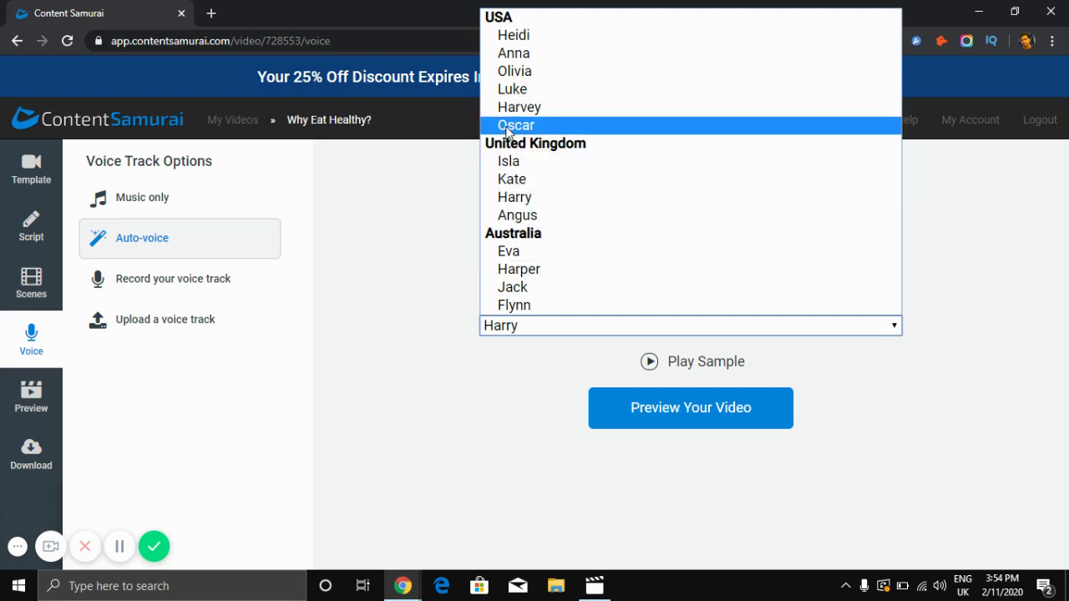
click(517, 35)
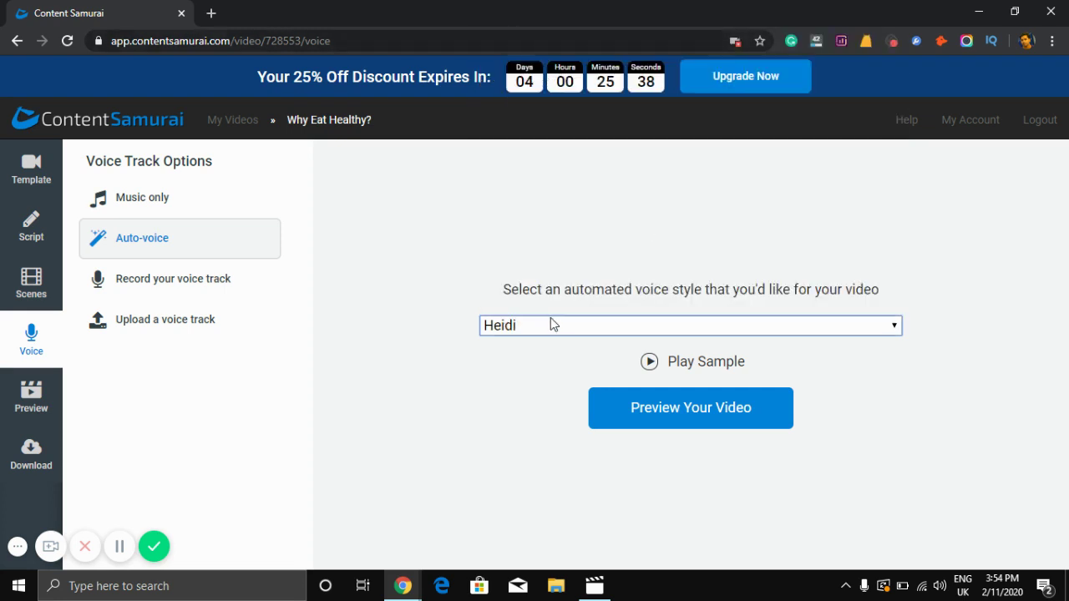
click(667, 409)
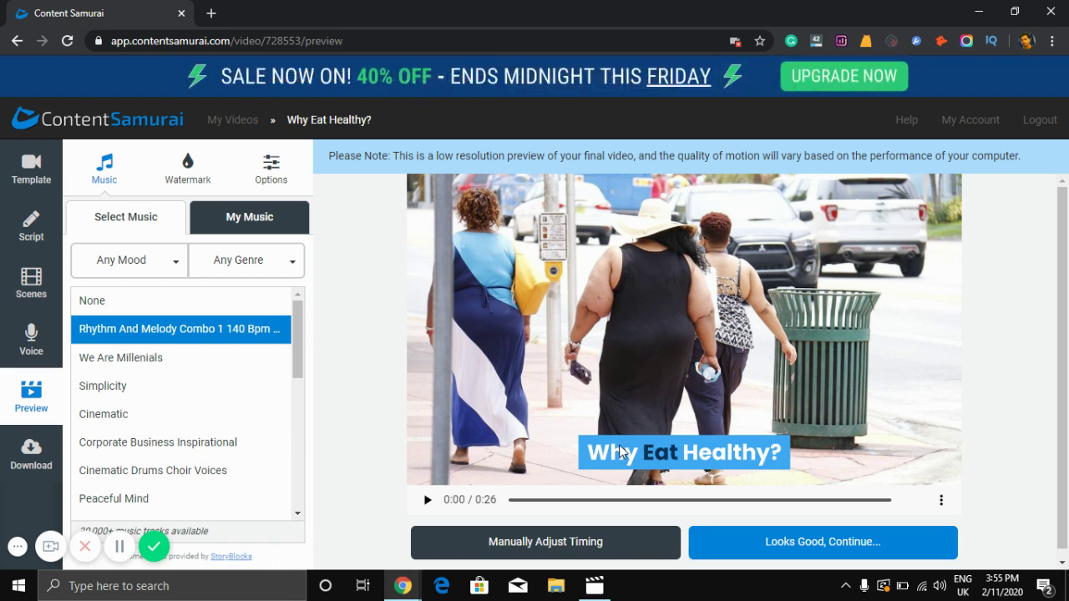
Open the Manually Adjust Timing editor from the Preview page
click(541, 551)
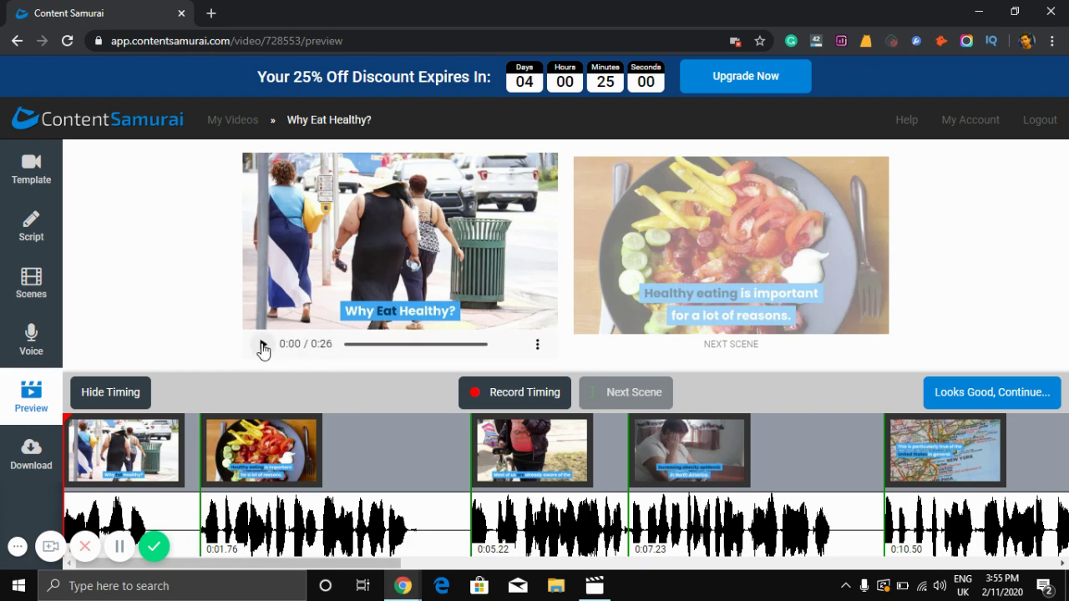
Play the timing preview, pause it around 0:12, and accept the timing
click(263, 347)
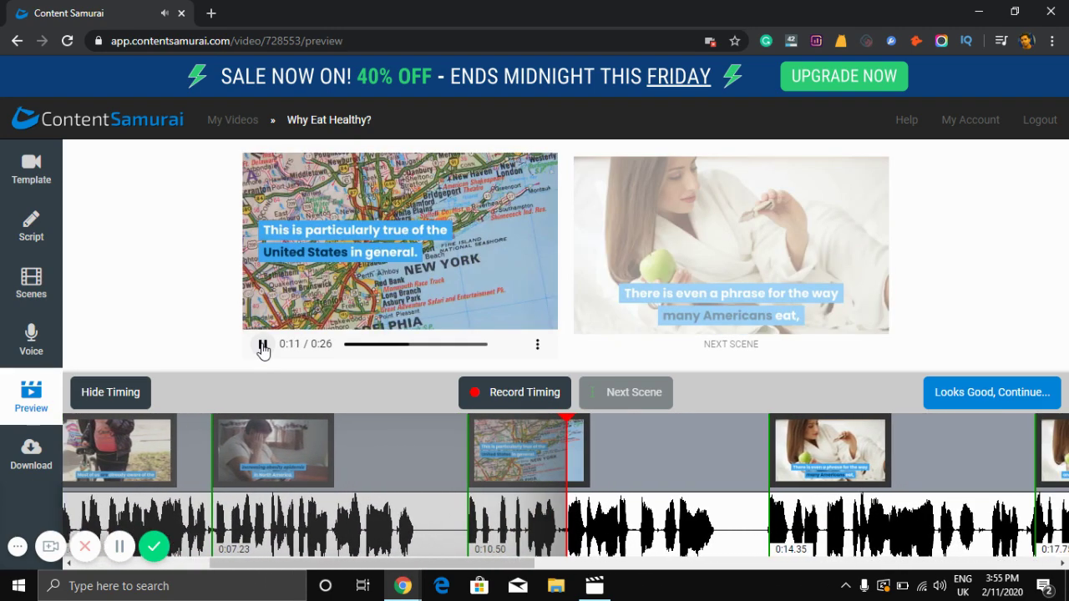
click(264, 346)
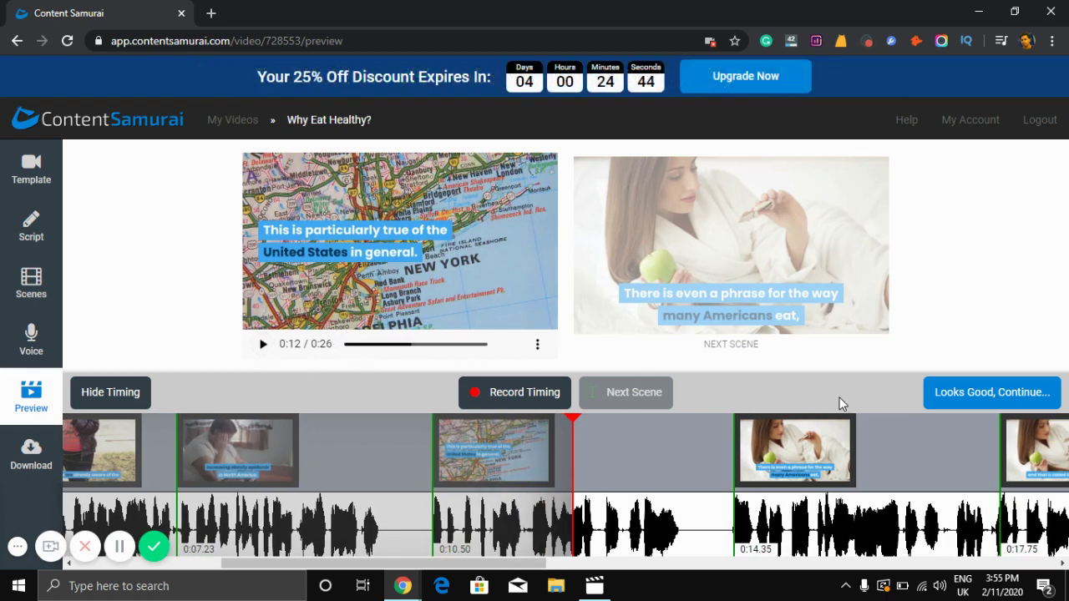
click(971, 404)
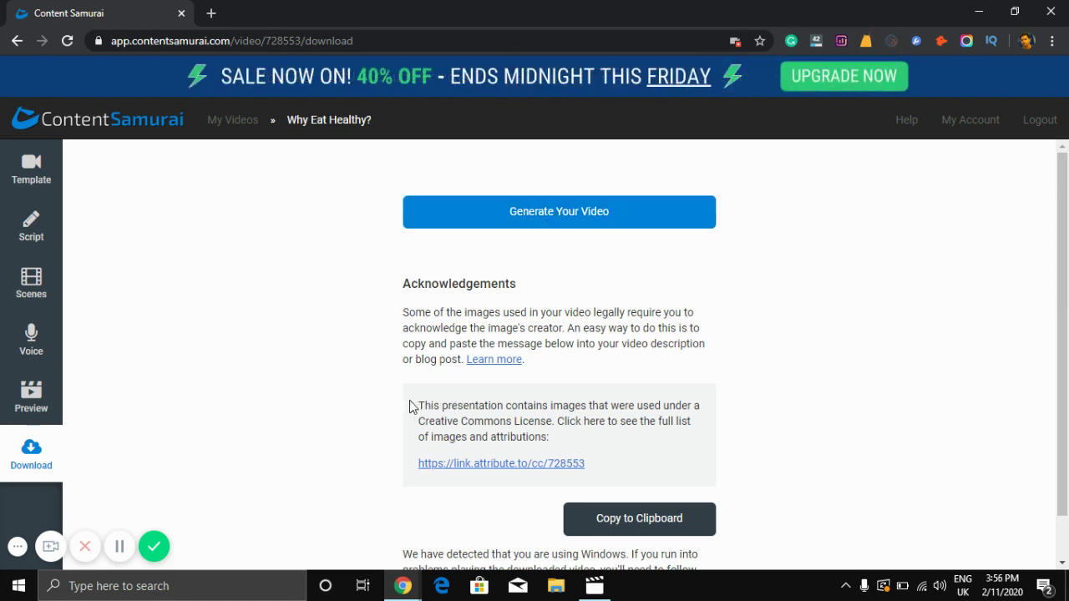
Select the Creative Commons attribution text and link, then generate the final video
drag(410, 407, 622, 472)
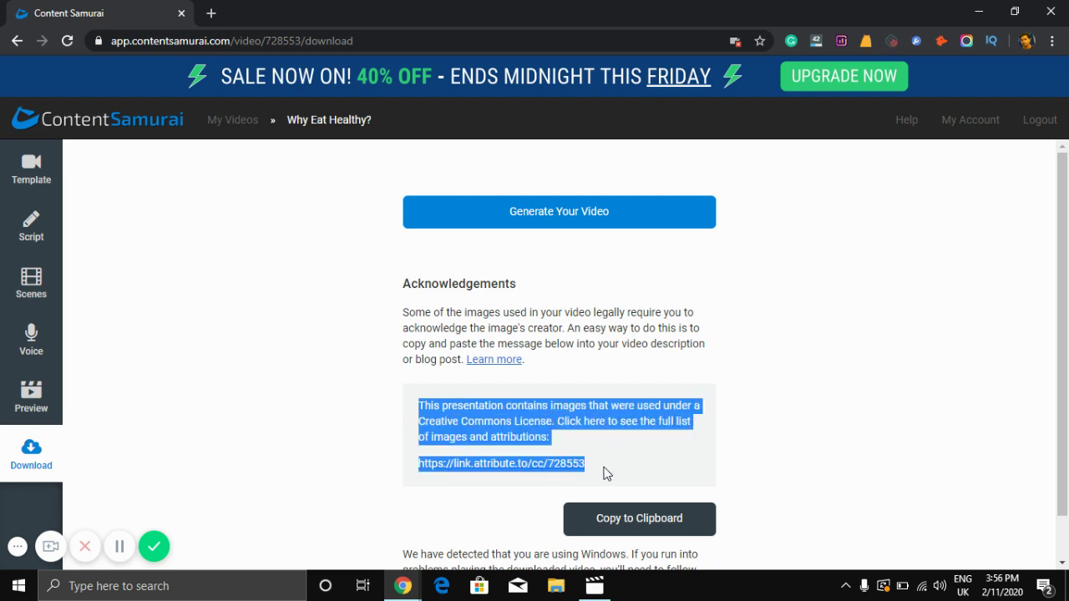
click(534, 428)
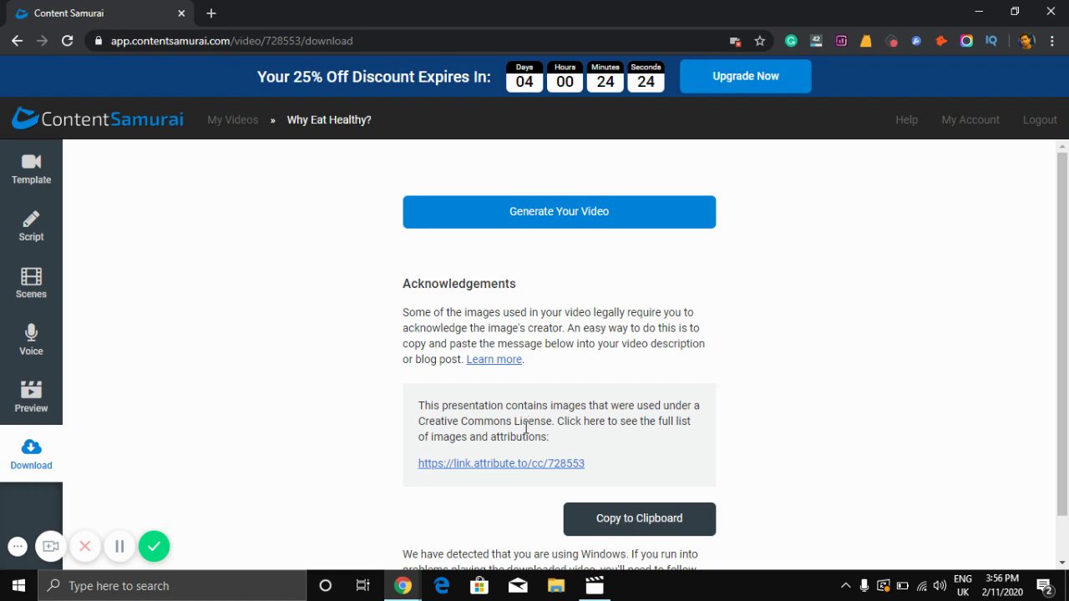
drag(602, 466, 416, 406)
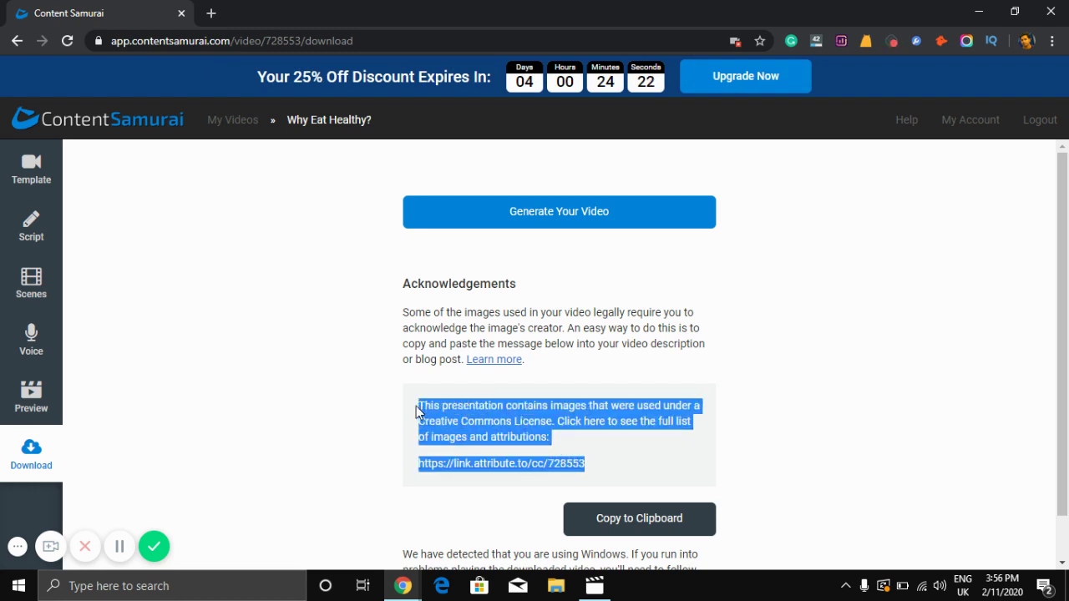
click(590, 384)
click(561, 224)
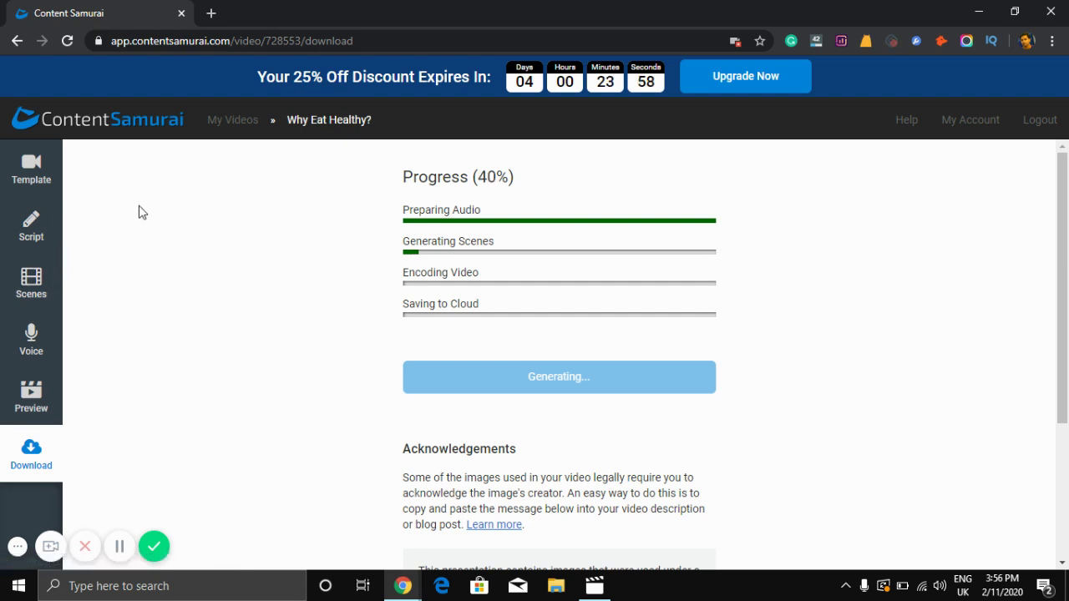
Open a new browser tab and check the Content Samurai render progress
click(210, 14)
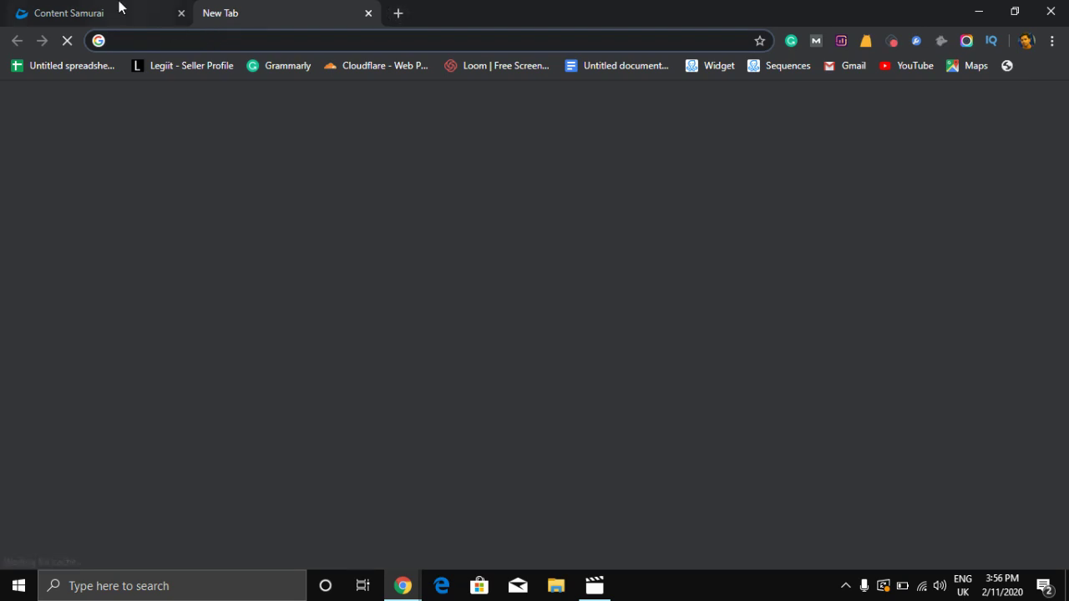
click(118, 8)
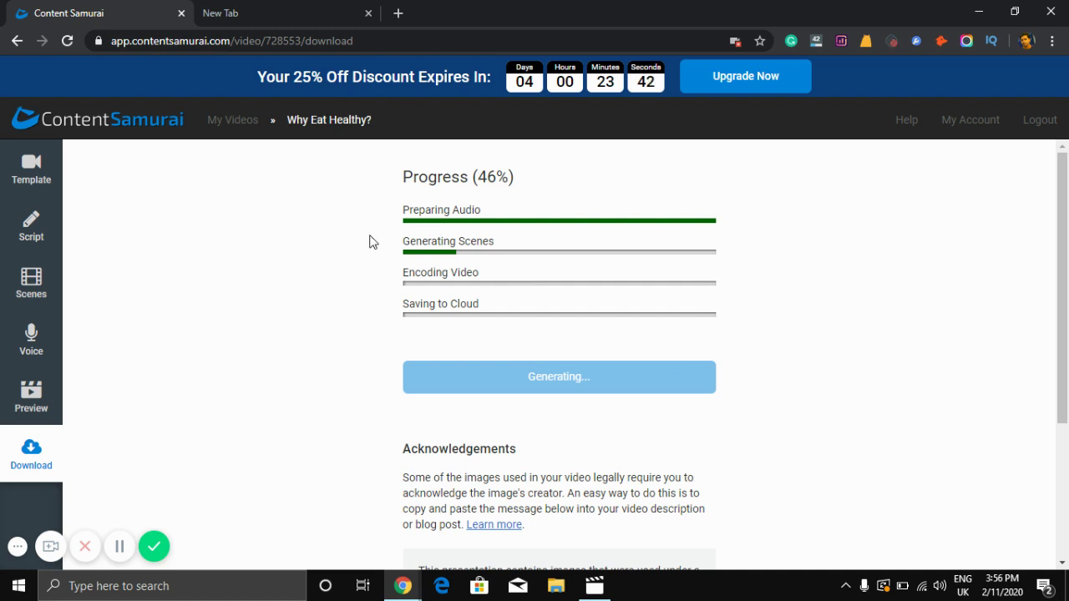
click(247, 18)
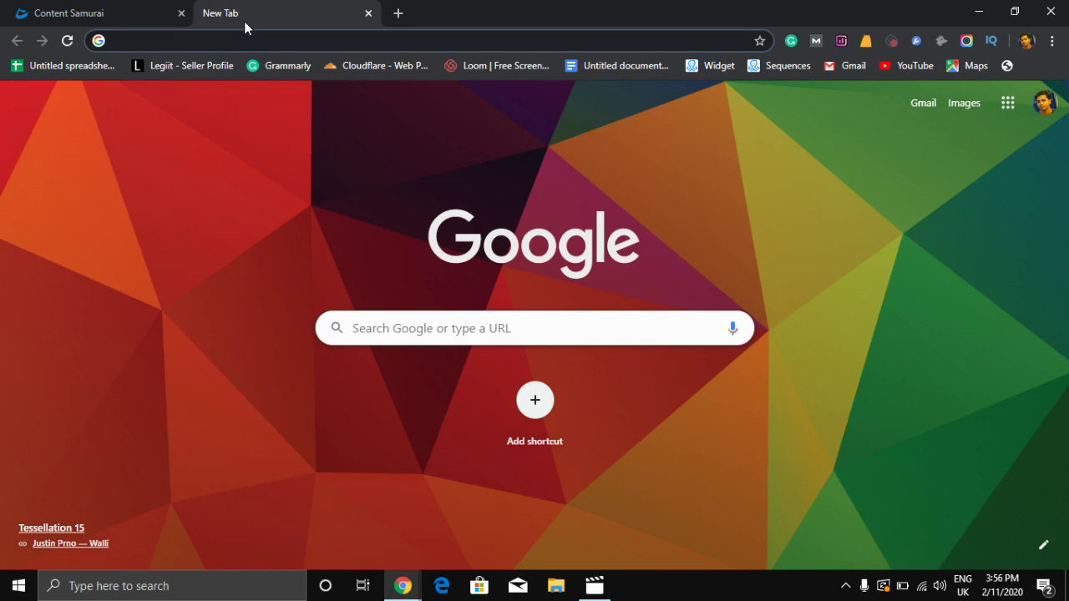
click(124, 12)
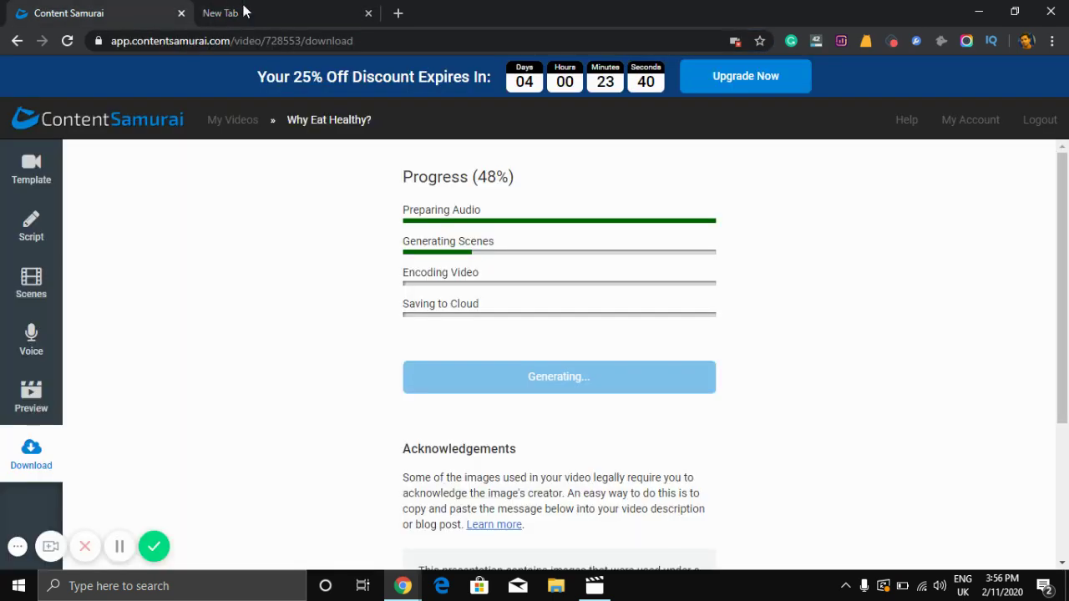
Load youtube.com in the new tab
click(270, 14)
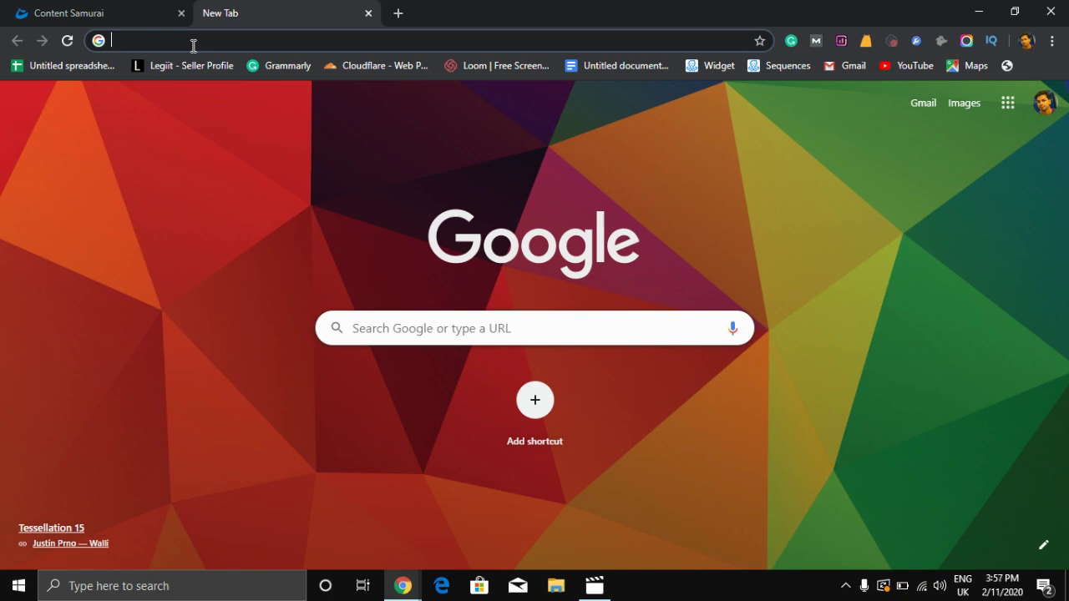
text(youtube.comout)
key(BackSpace)
key(BackSpace)
key(BackSpace)
key(BackSpace)
key(BackSpace)
key(BackSpace)
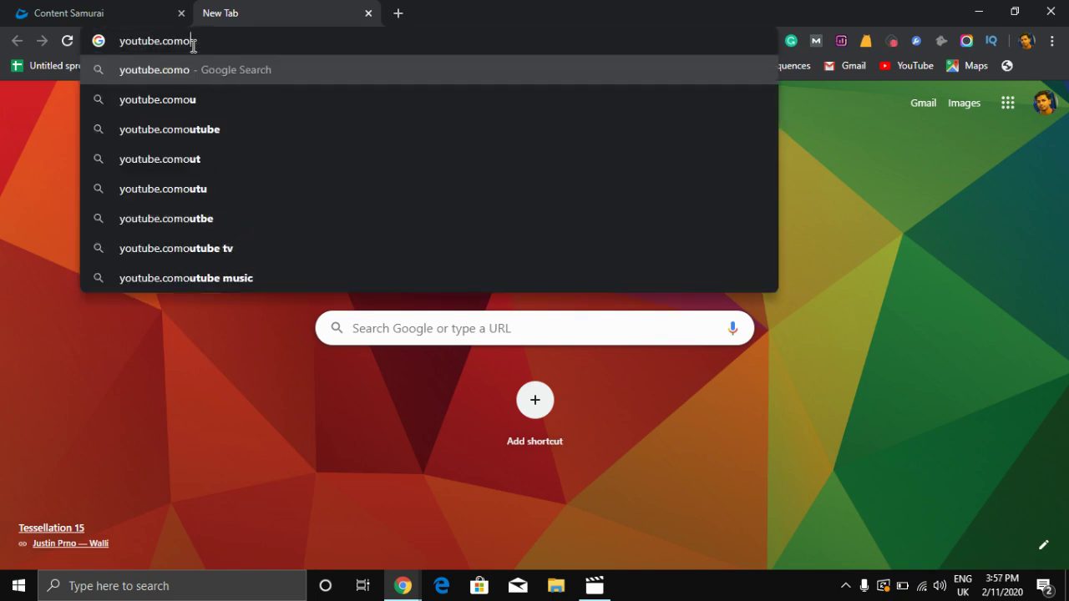
text(com)
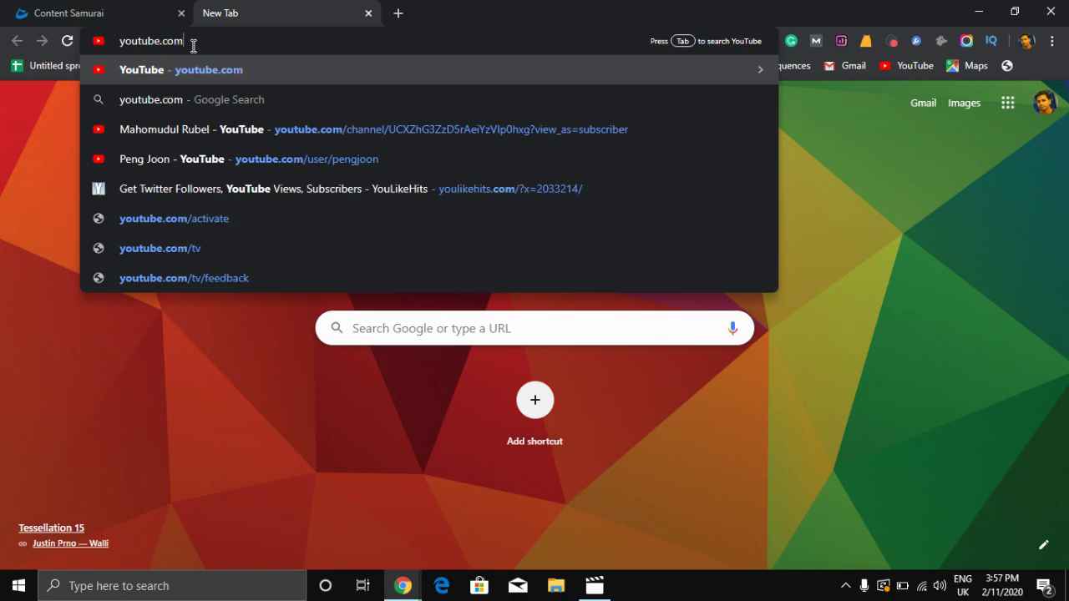
key(Return)
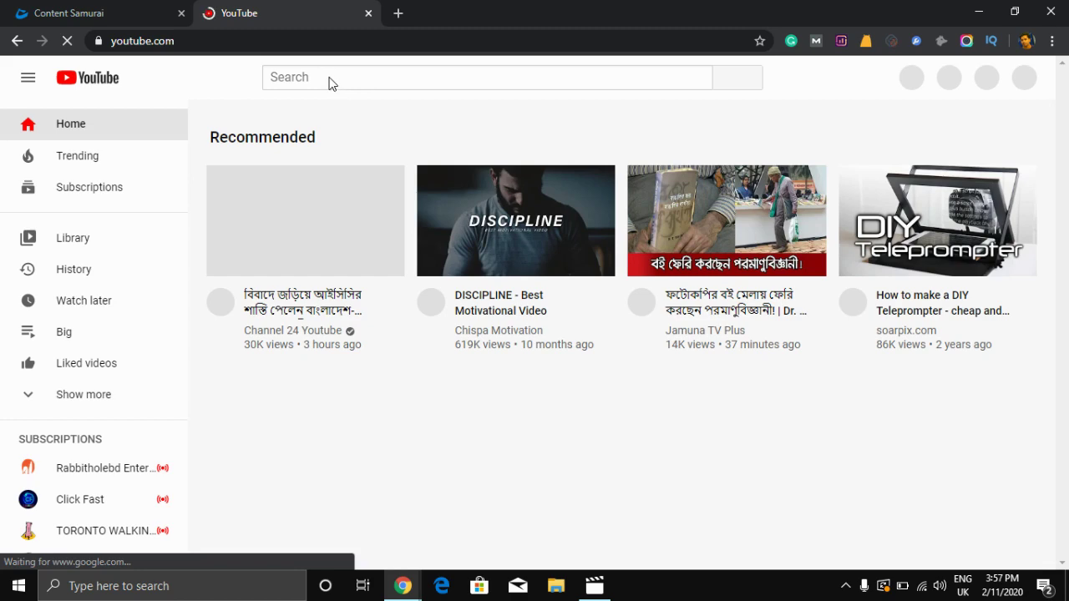
Search YouTube for 'natural cures', open the Natural Cures channel and pause its featured video
click(320, 76)
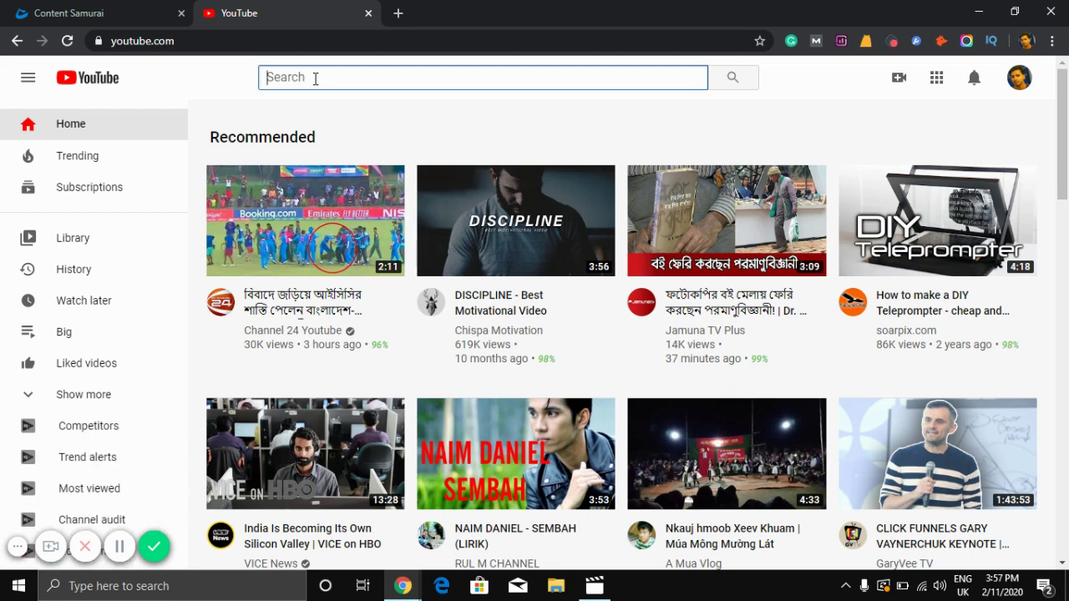
text(nati)
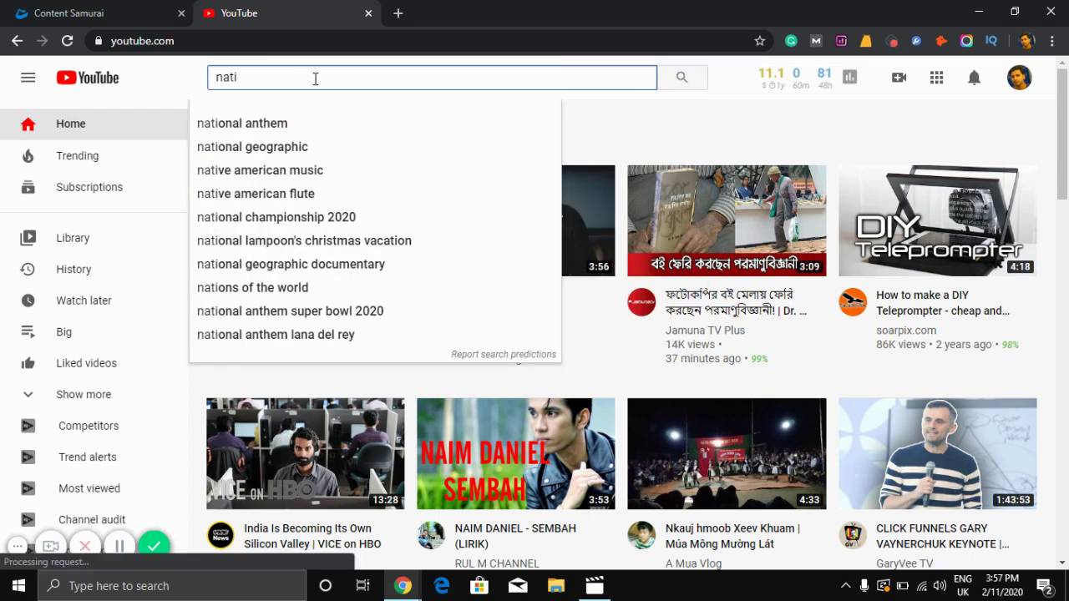
key(BackSpace)
text(u)
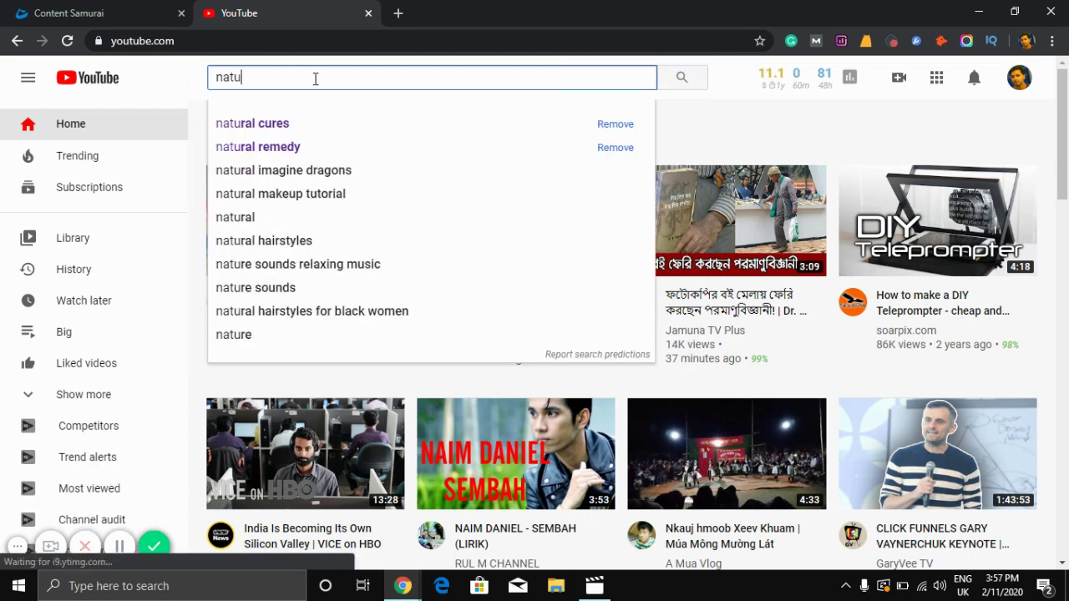
click(299, 131)
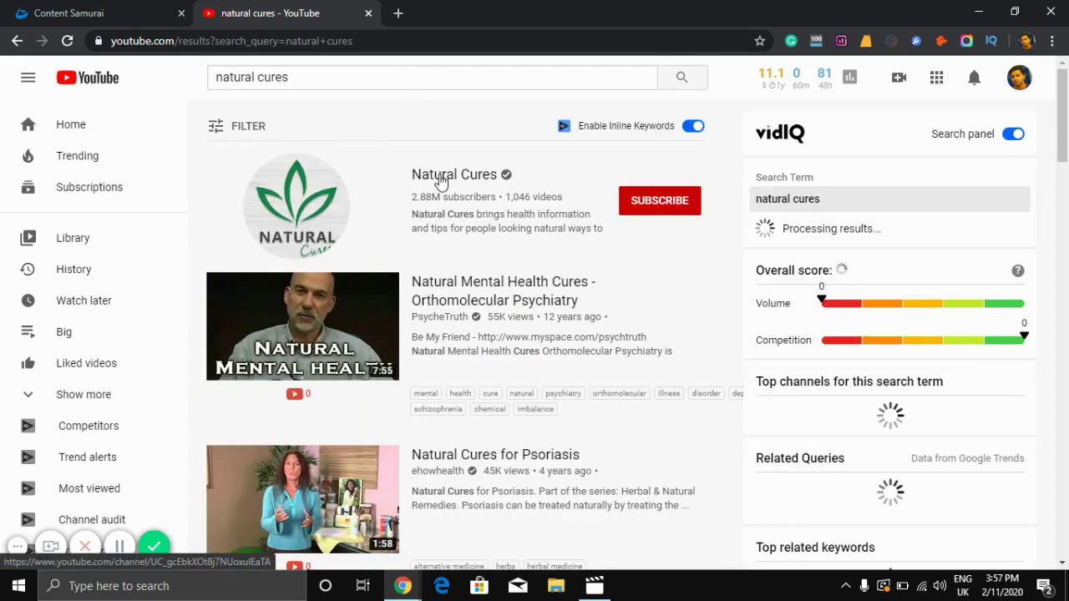
click(438, 180)
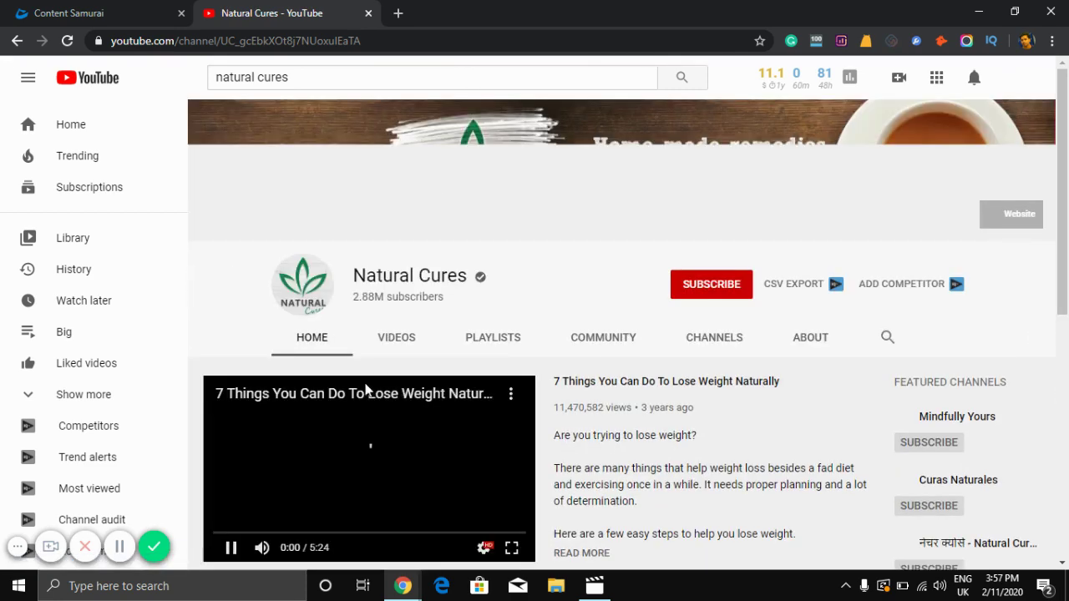
click(228, 548)
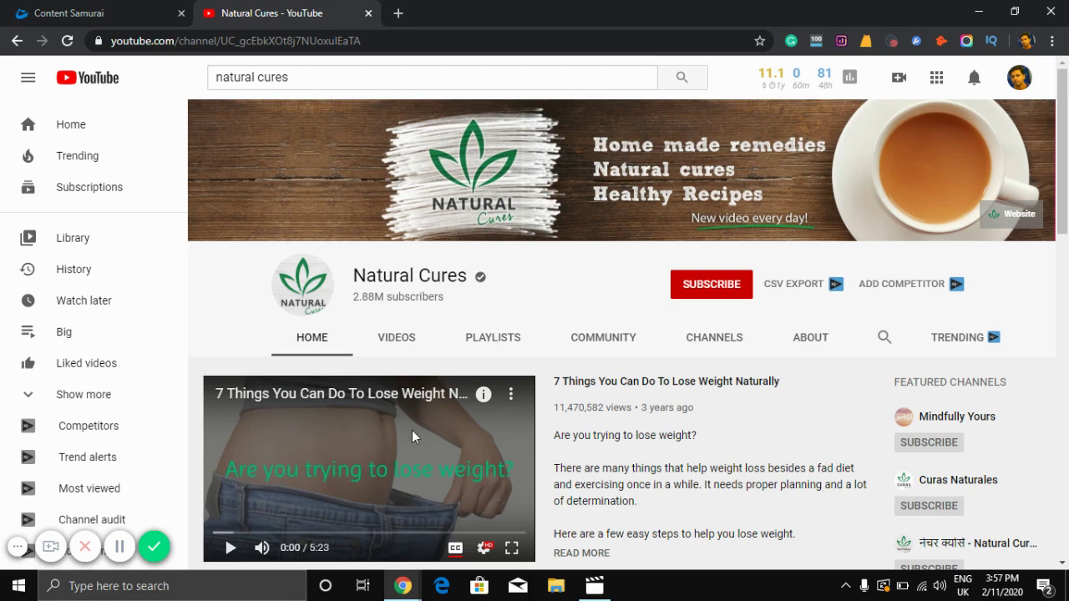
Play all of the channel's Stay Healthy playlist from its PLAYLISTS page
scroll(400, 443, down, 3)
scroll(374, 440, down, 3)
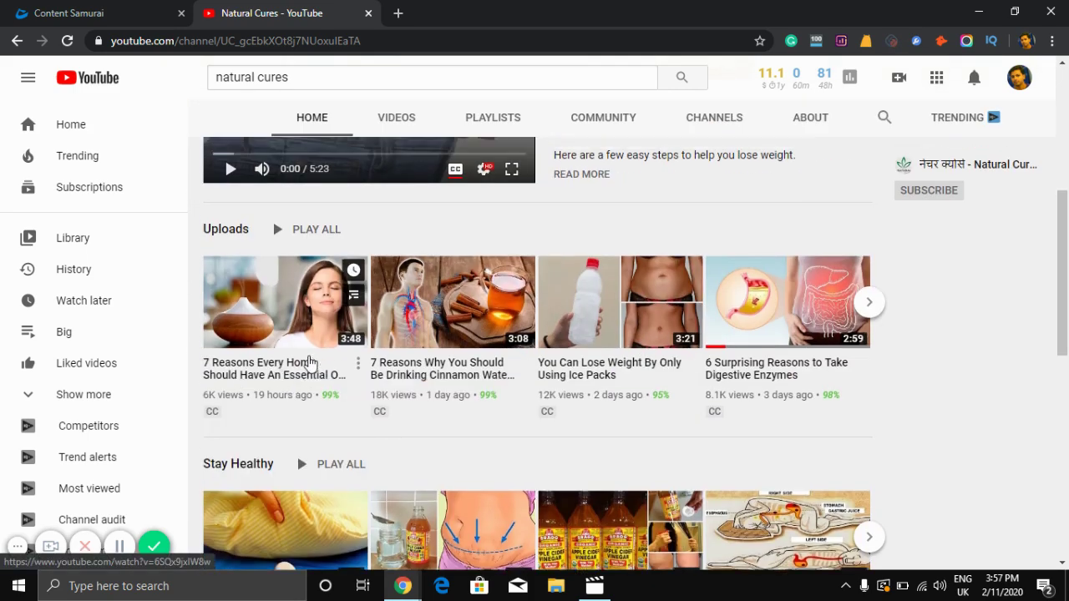
scroll(305, 358, up, 4)
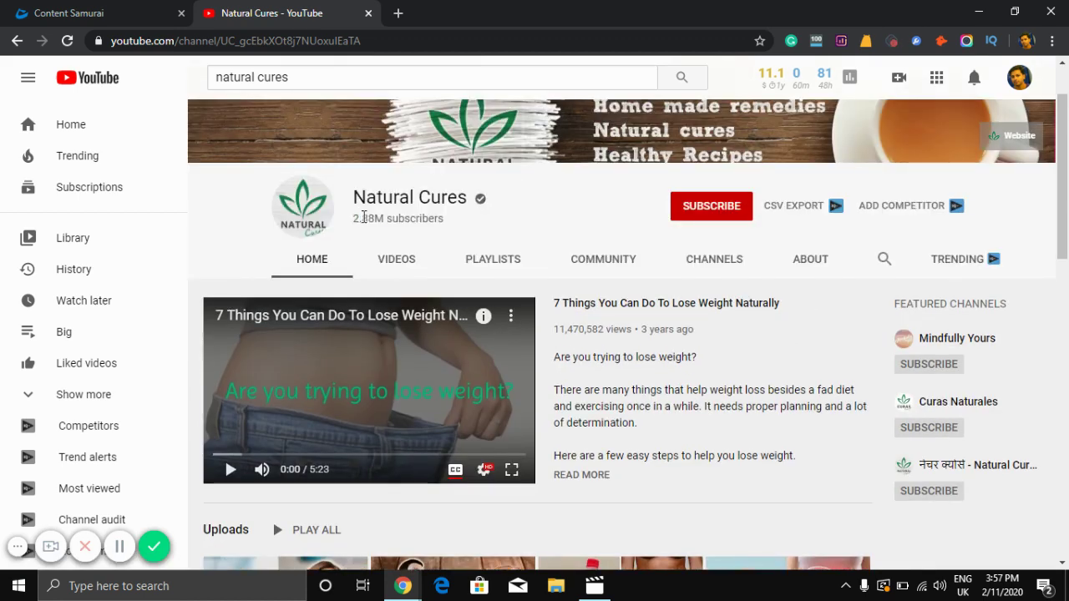
drag(360, 218, 444, 220)
click(497, 259)
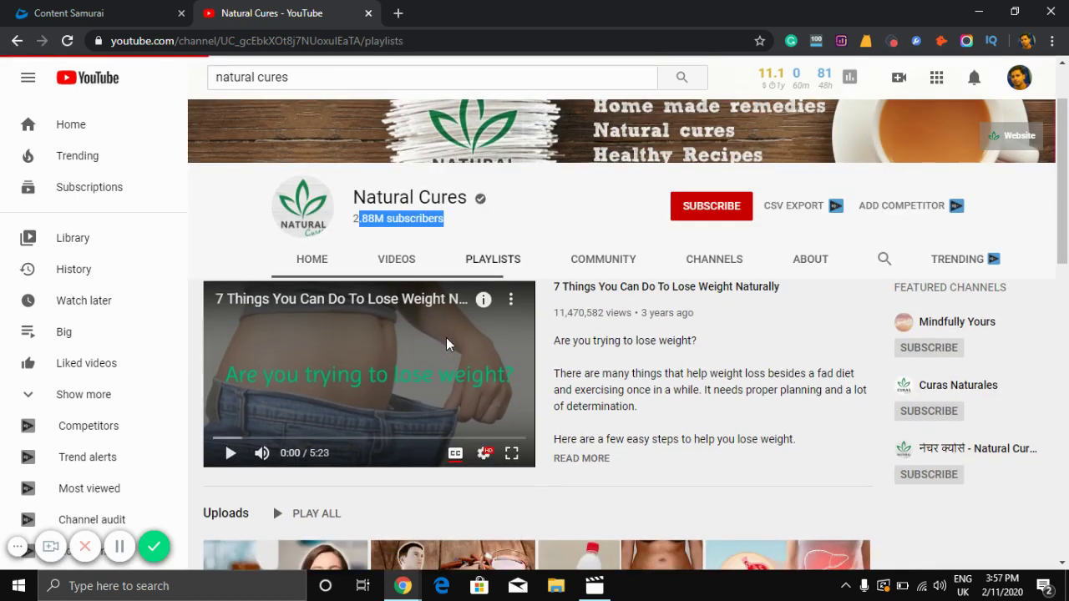
scroll(446, 337, down, 3)
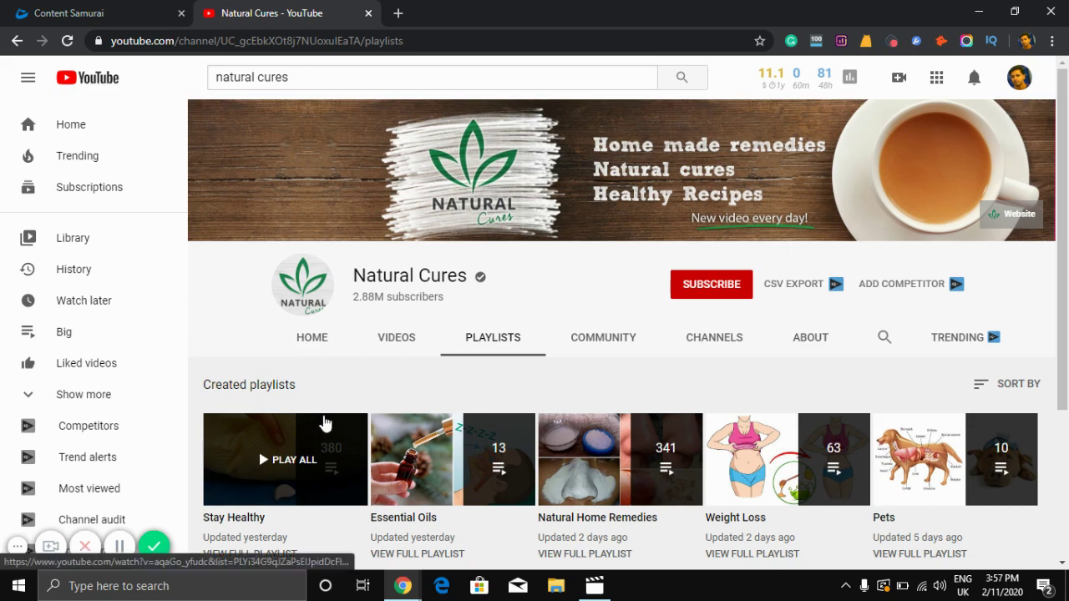
scroll(325, 423, down, 3)
click(239, 299)
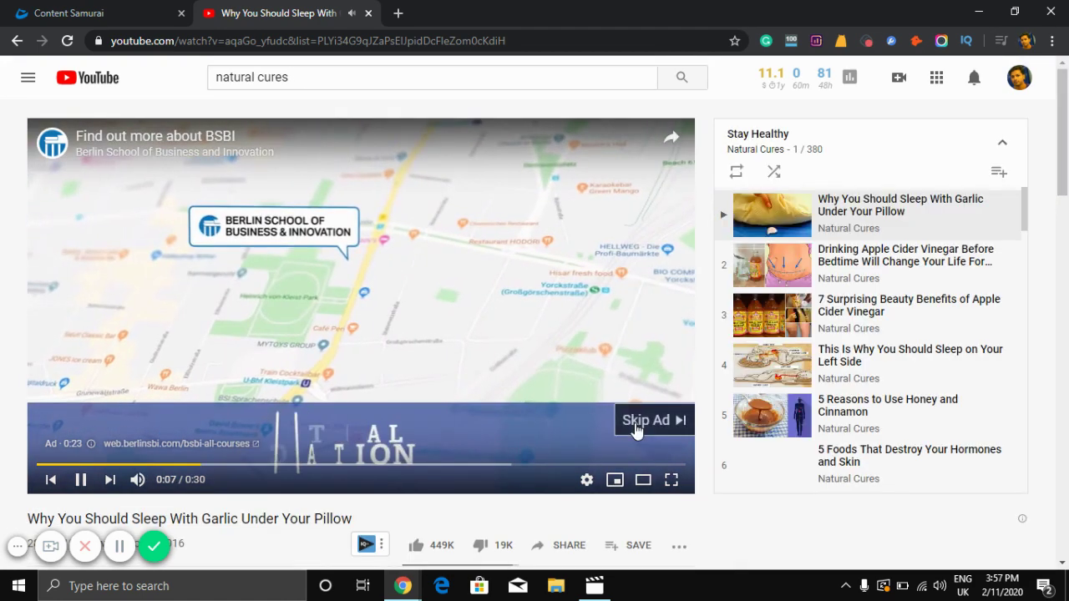
Skip the ad and pause the garlic-under-your-pillow video at 0:18
click(645, 421)
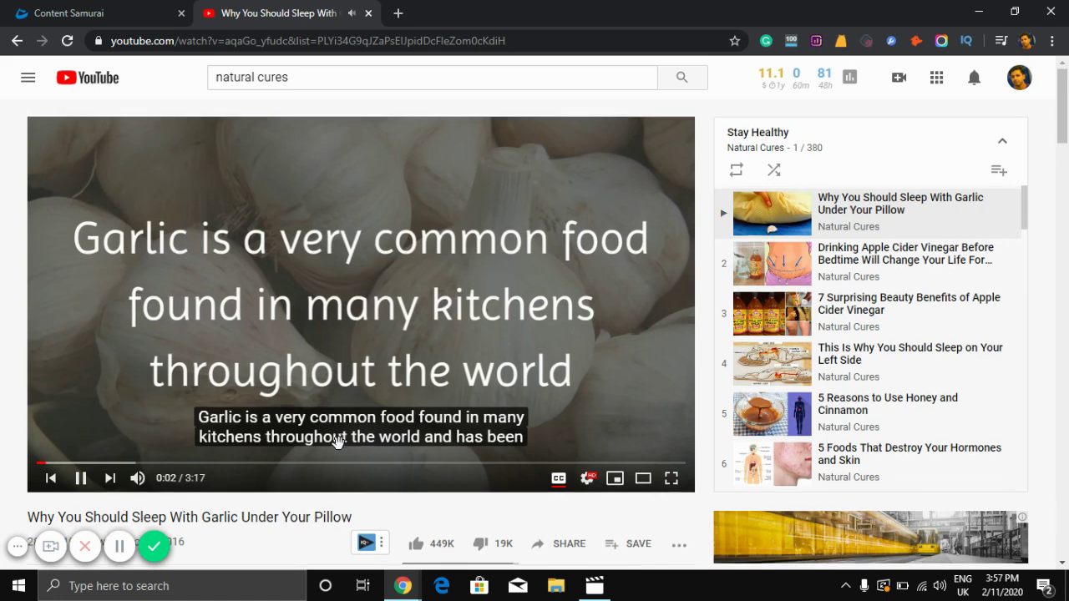
scroll(337, 441, down, 2)
scroll(339, 444, up, 2)
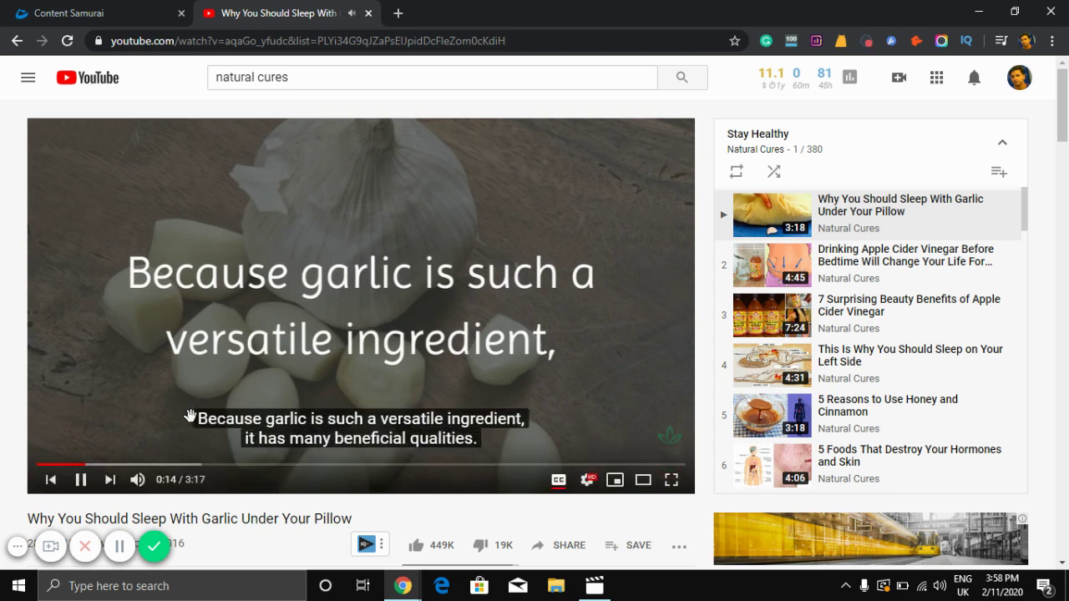
click(80, 493)
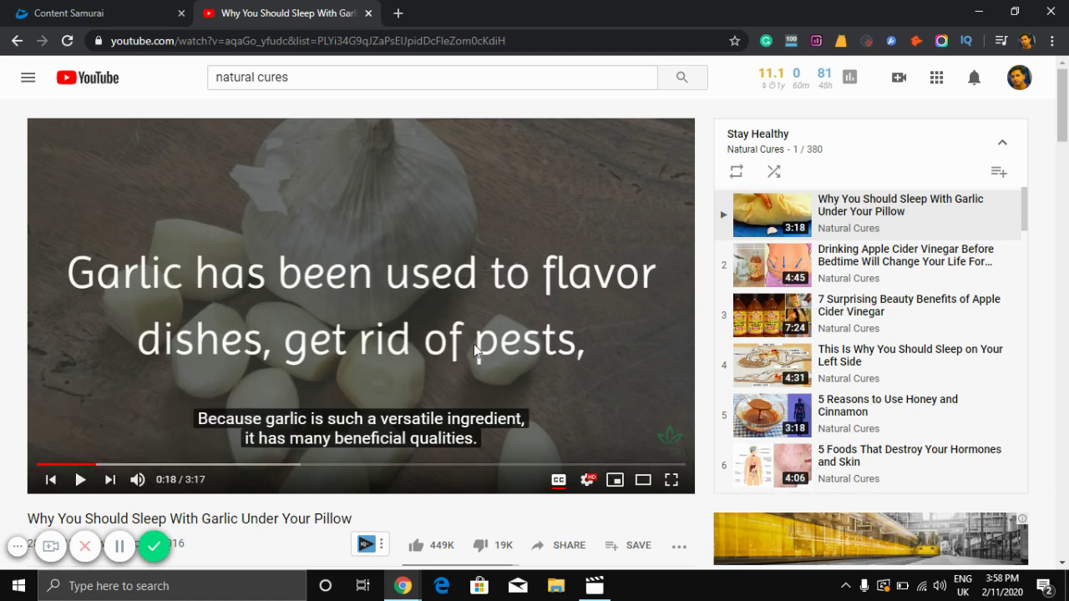
scroll(476, 351, down, 3)
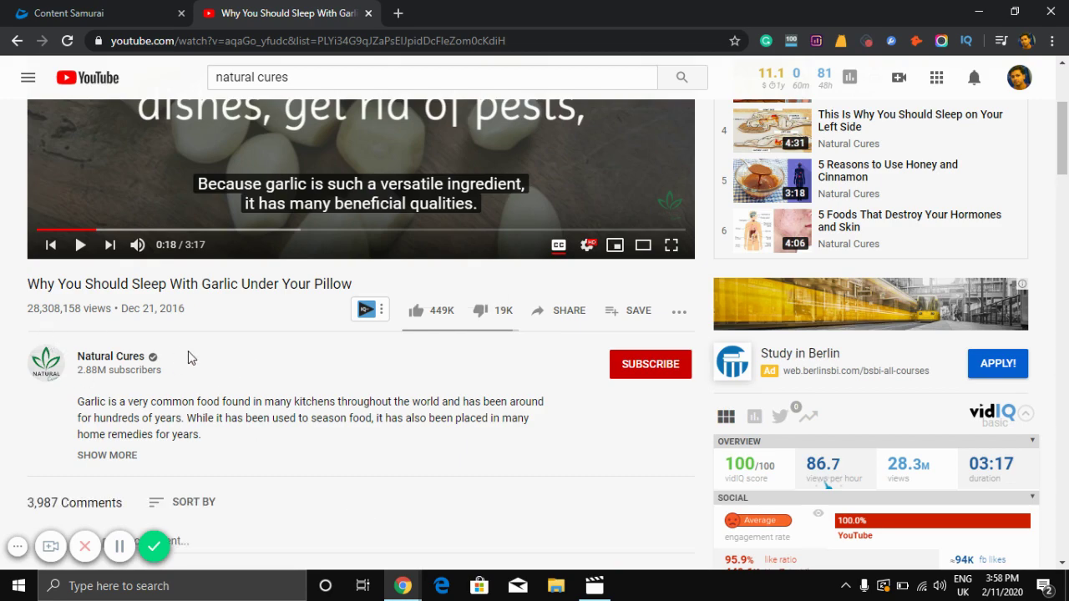
scroll(126, 350, down, 4)
scroll(250, 359, down, 3)
scroll(306, 380, down, 2)
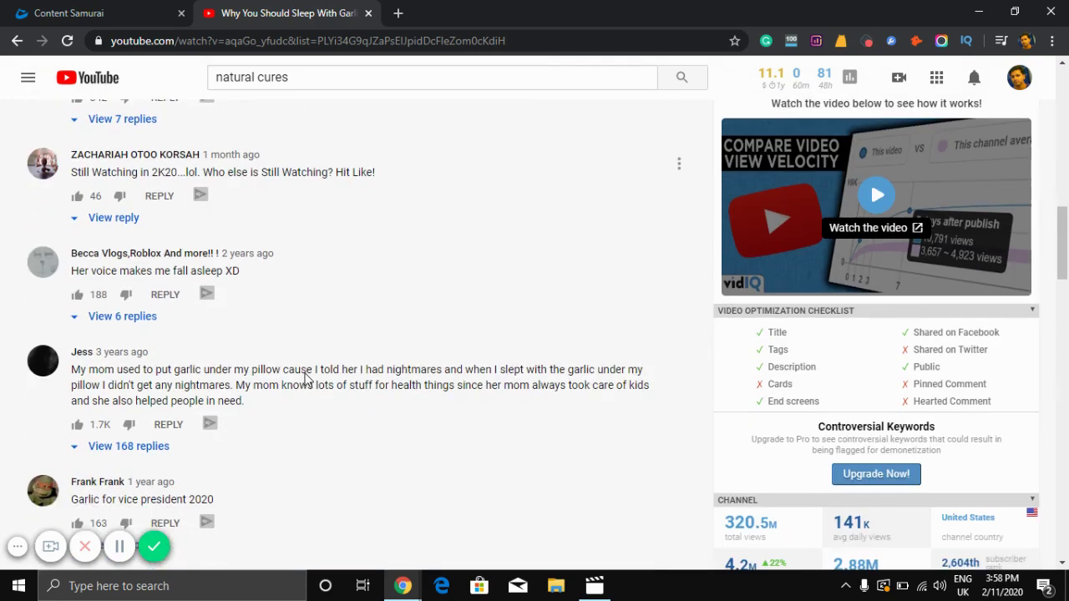
scroll(317, 376, up, 7)
scroll(313, 383, up, 2)
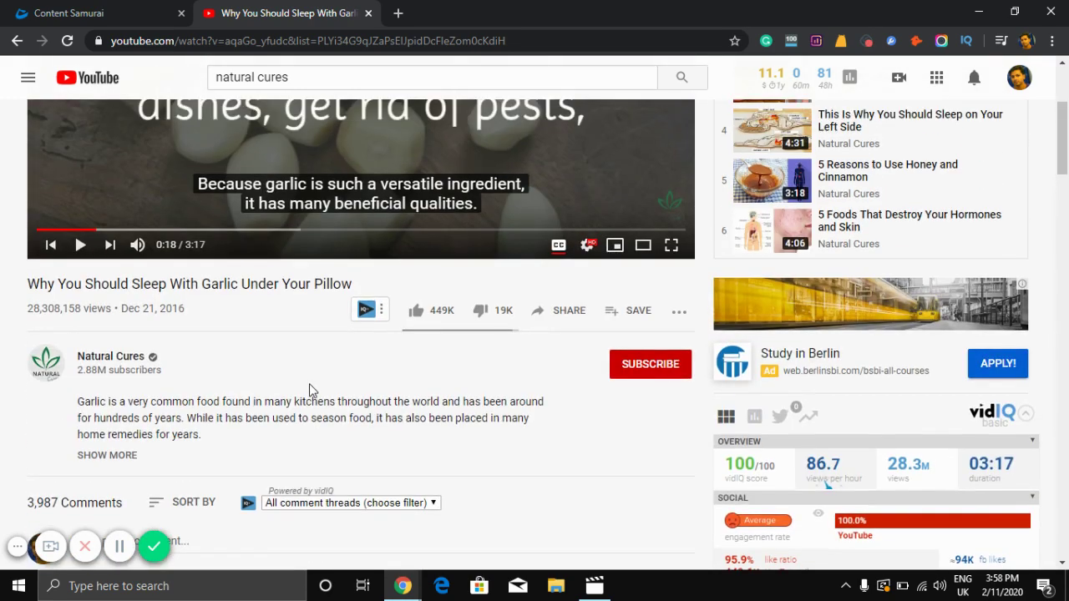
scroll(311, 389, down, 4)
scroll(311, 390, down, 12)
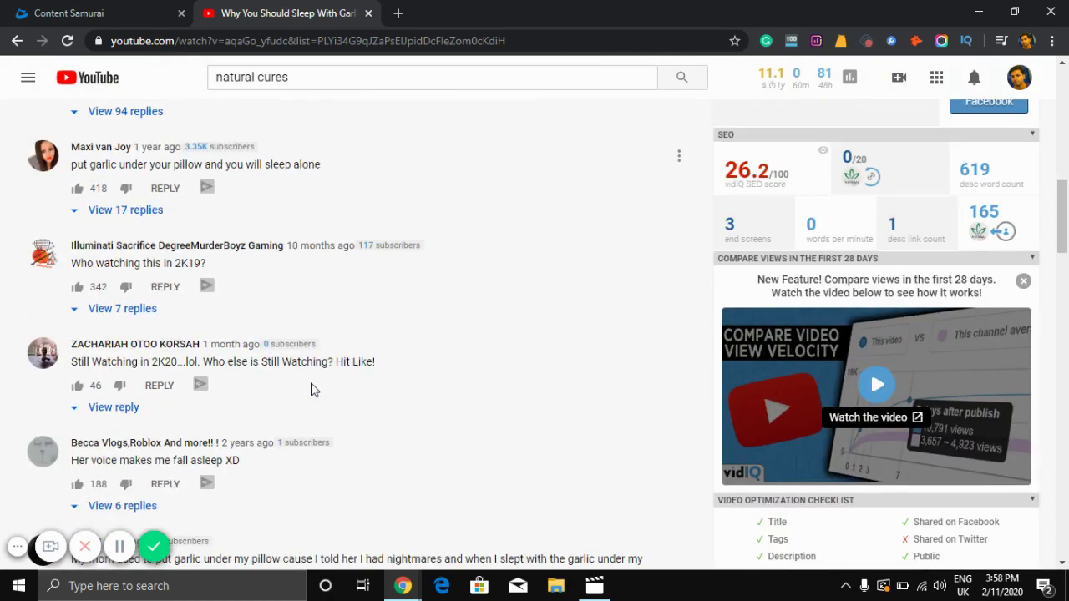
scroll(306, 384, up, 15)
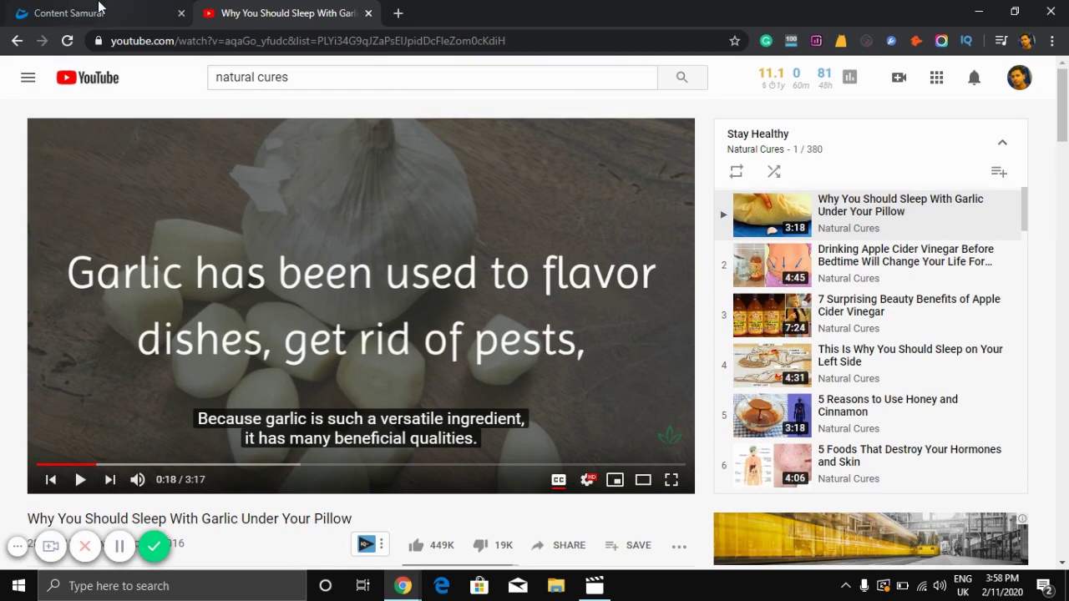
Download the finished Why Eat Healthy? video as why-eat-healthy.mp4
click(98, 14)
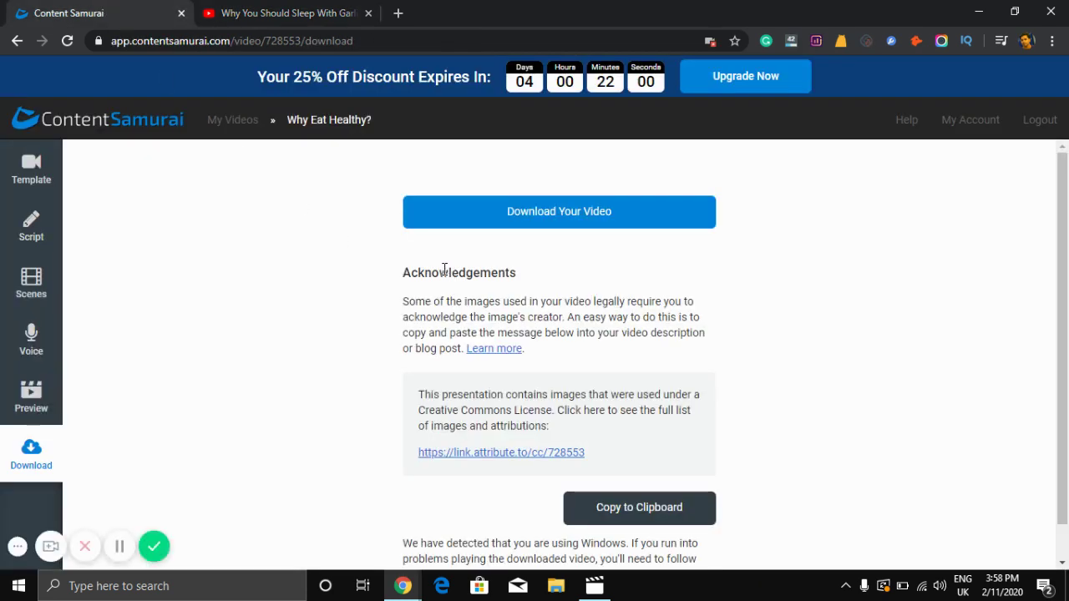
click(526, 222)
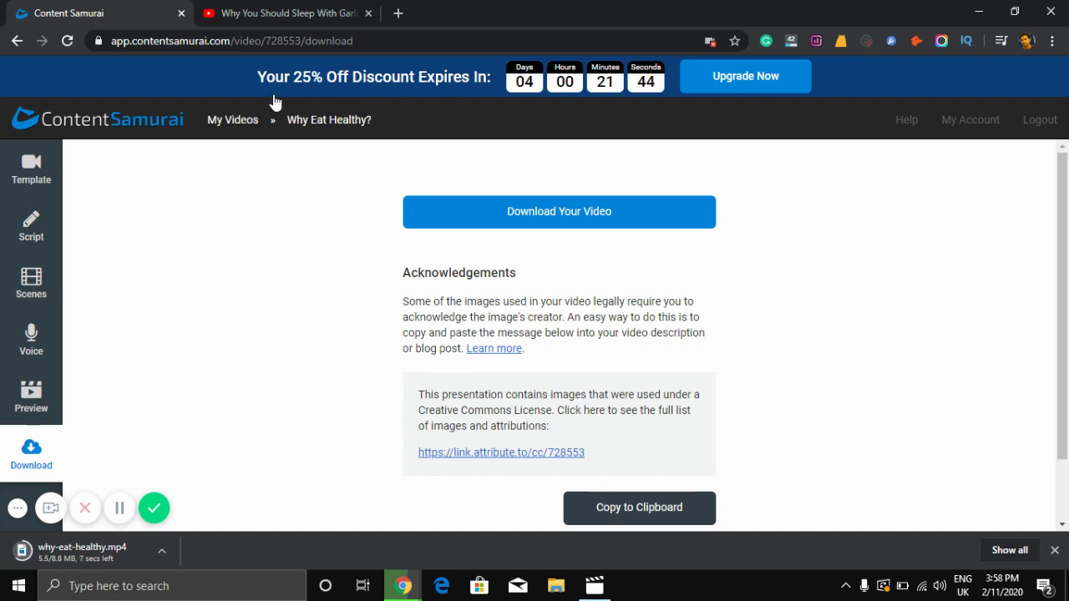
click(299, 8)
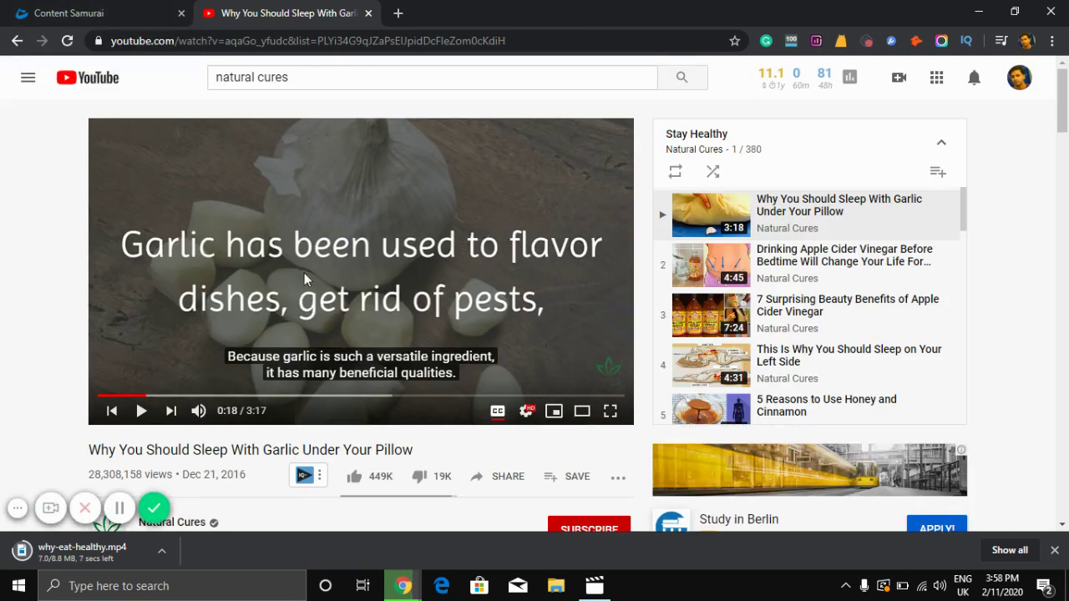
Let the 8.8 MB why-eat-healthy.mp4 download finish while switching between the YouTube and Content Samurai tabs
scroll(463, 344, down, 8)
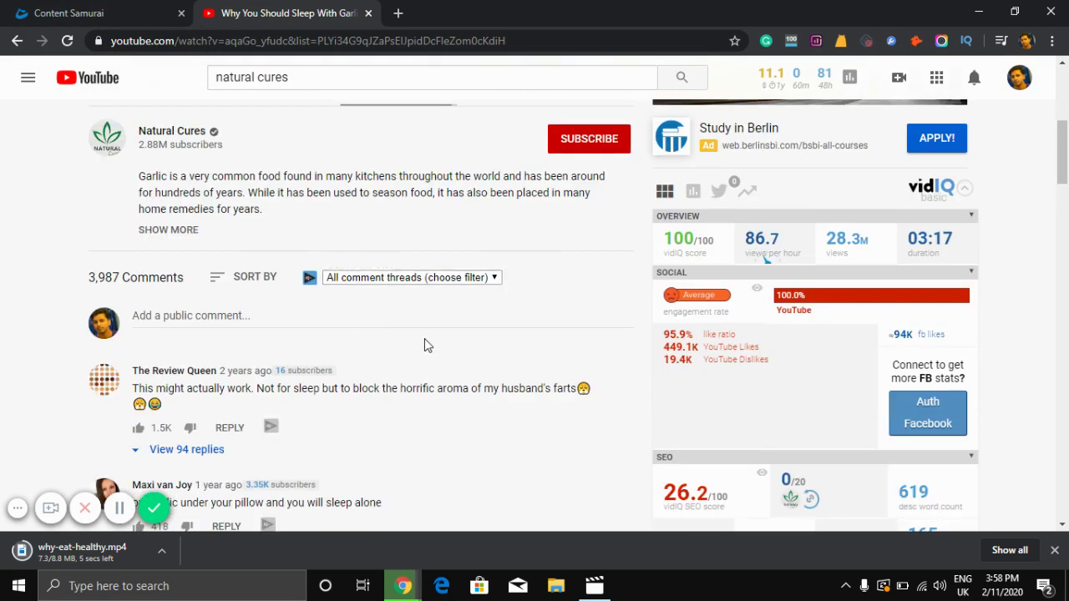
scroll(507, 370, up, 5)
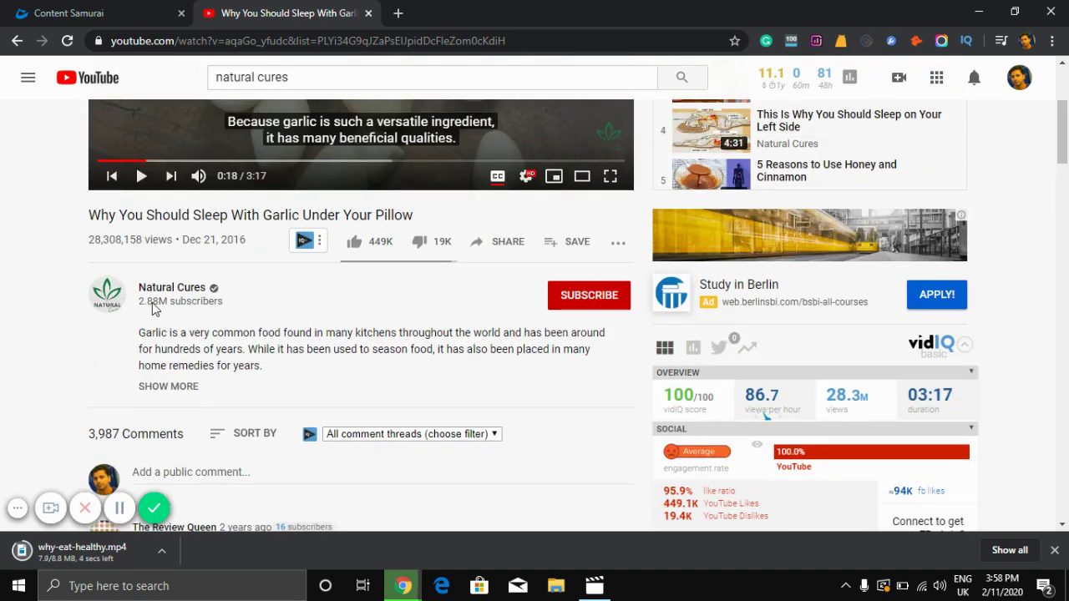
scroll(238, 352, down, 3)
scroll(251, 342, up, 1)
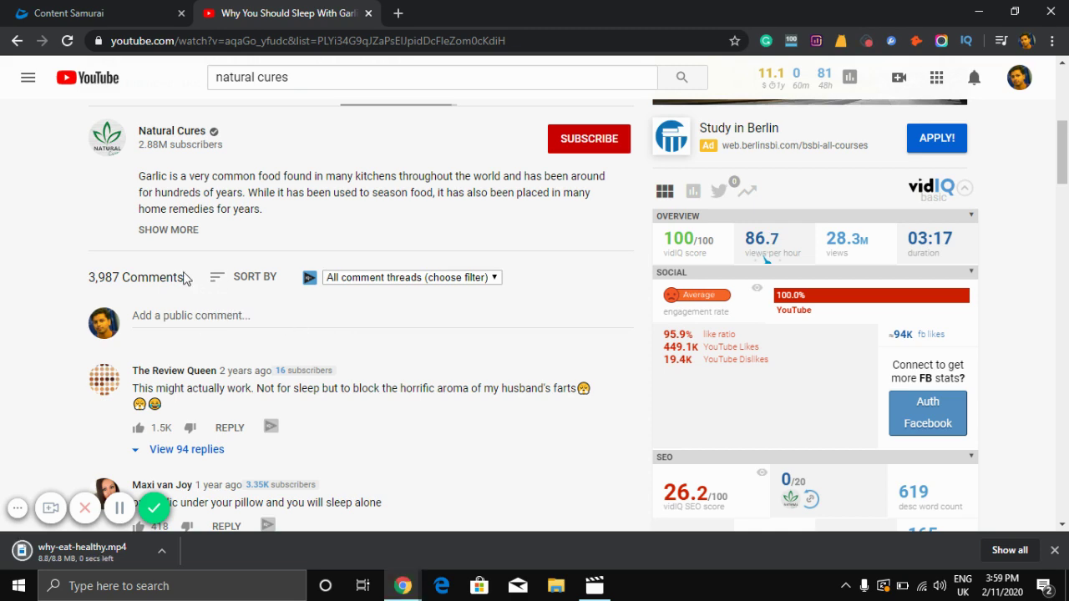
click(117, 16)
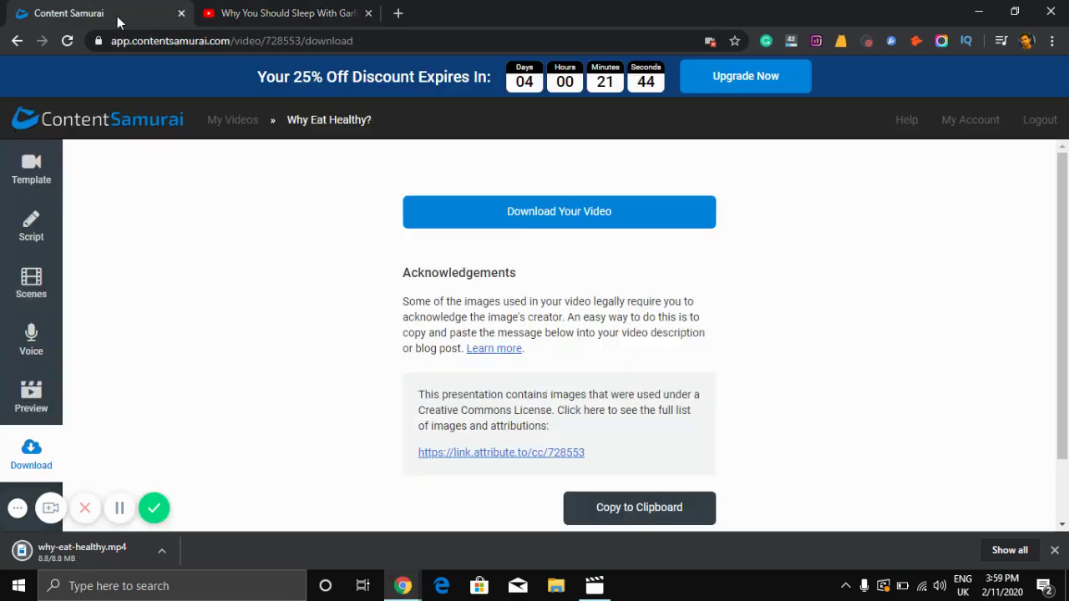
click(257, 12)
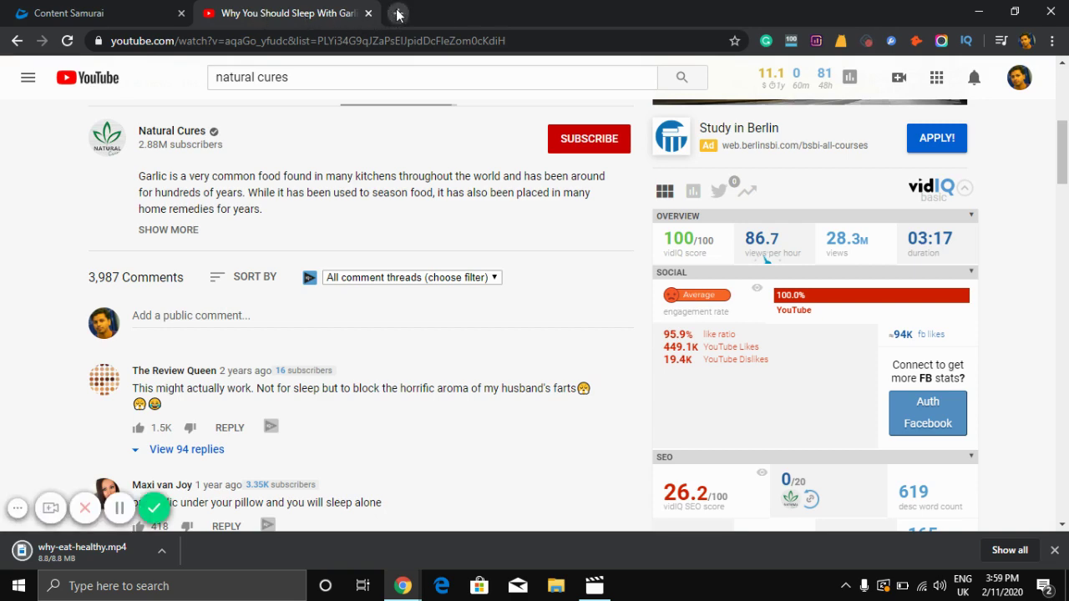
click(76, 12)
click(317, 15)
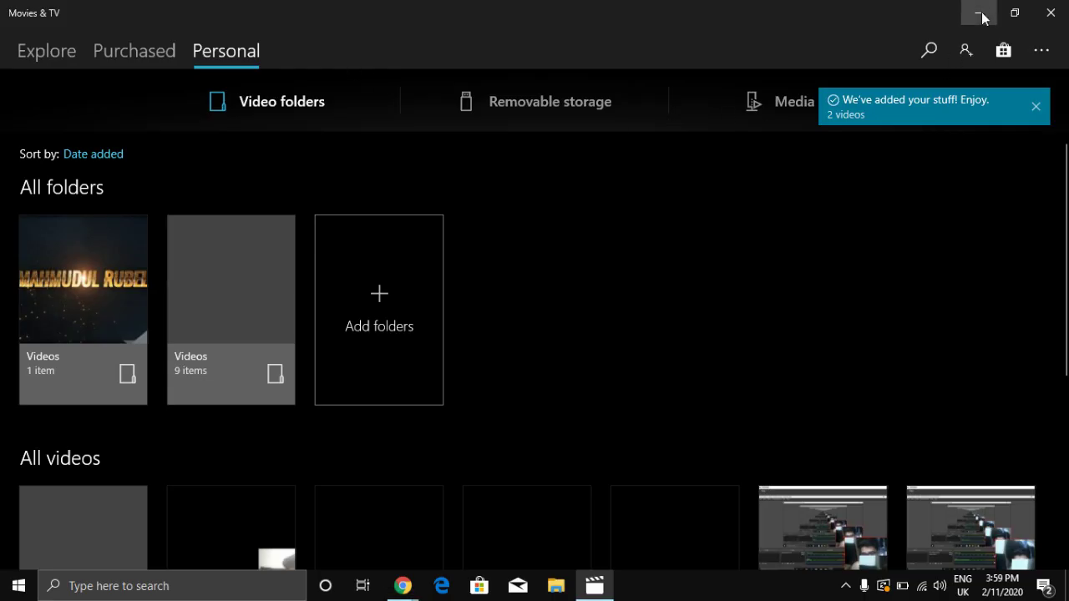
Minimize Movies & TV and search Google for 'content samuai' in a new Chrome tab
click(980, 13)
click(399, 13)
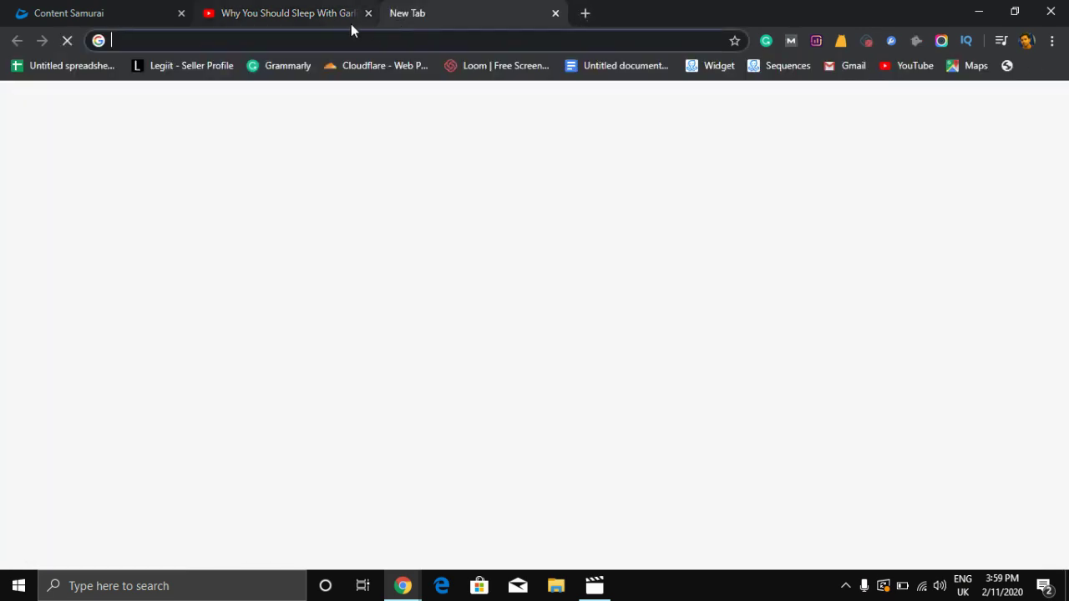
text(con)
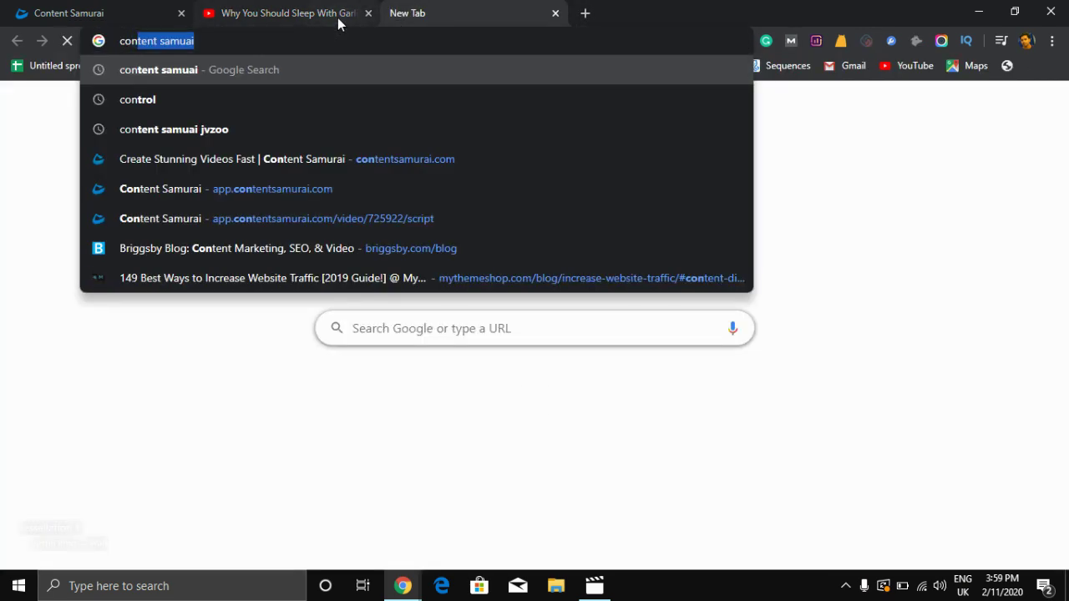
text(tent)
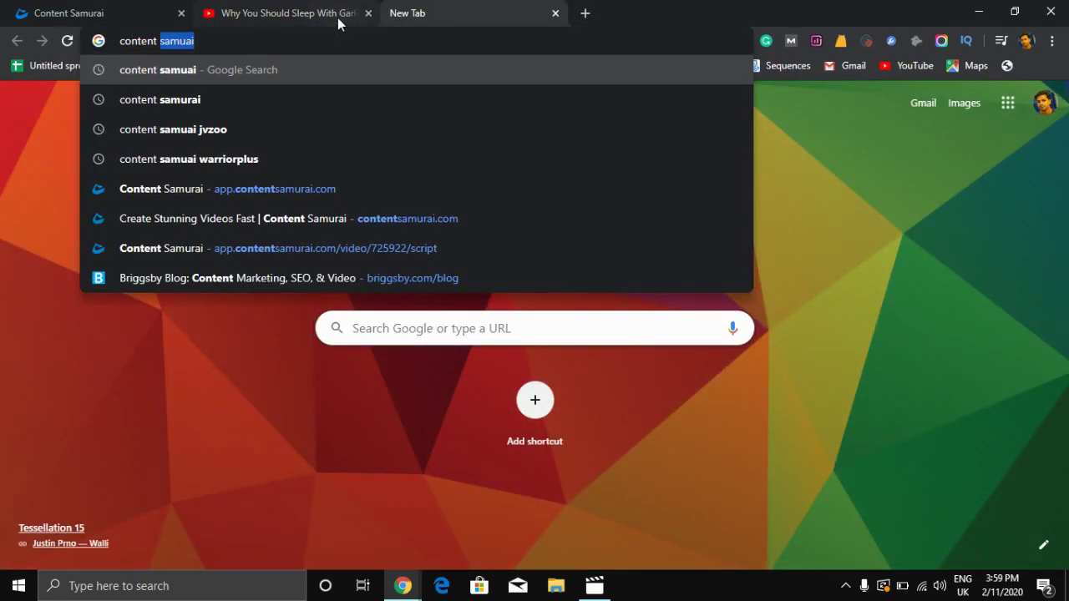
key(Return)
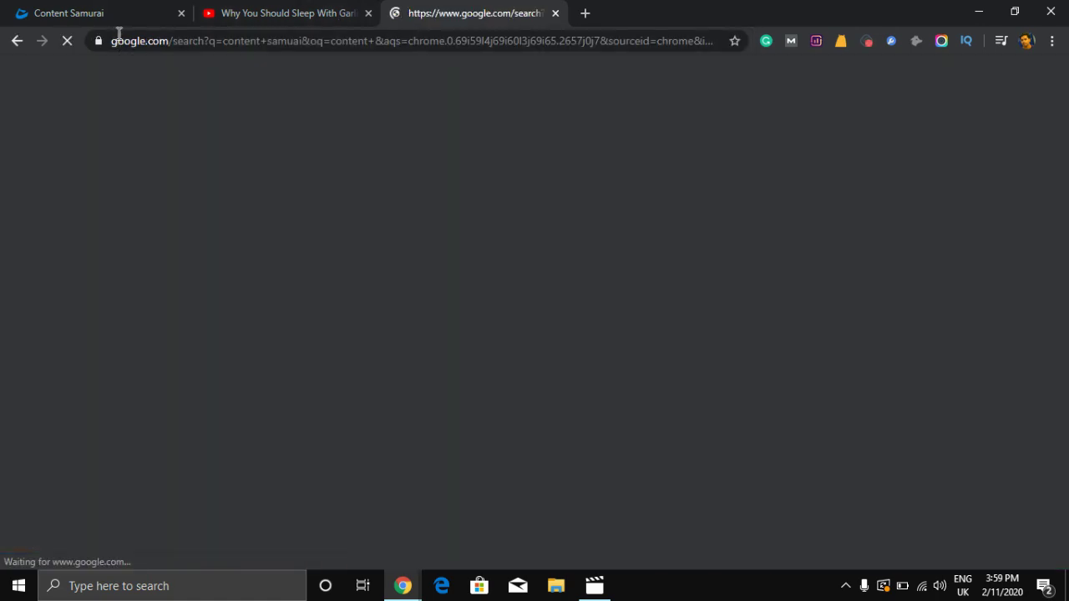
Open the official result 'Content Samurai: Create Stunning Videos Fast' from the search results
click(122, 13)
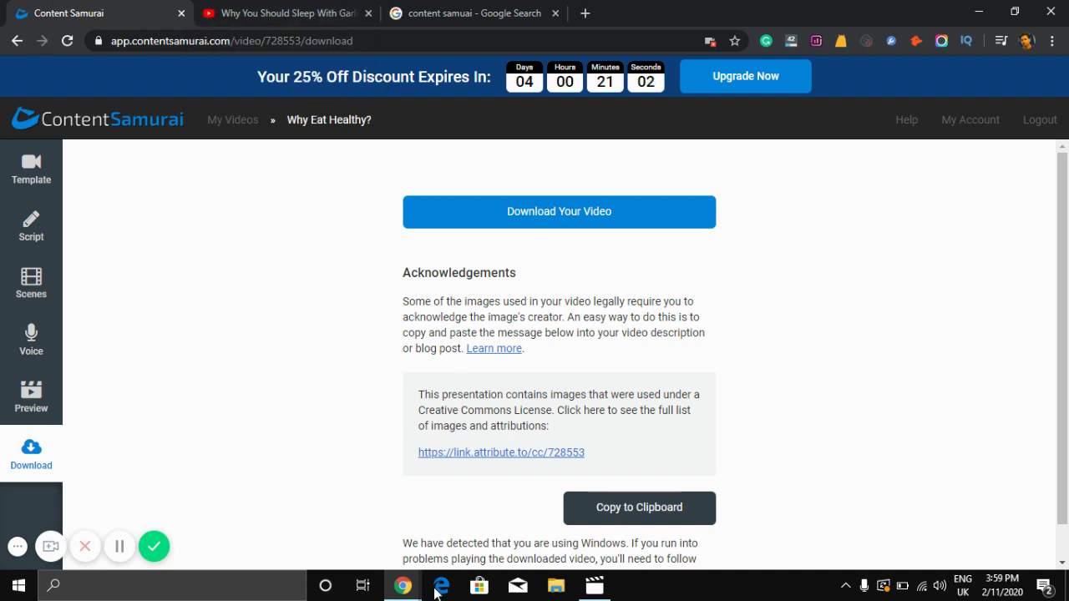
click(468, 8)
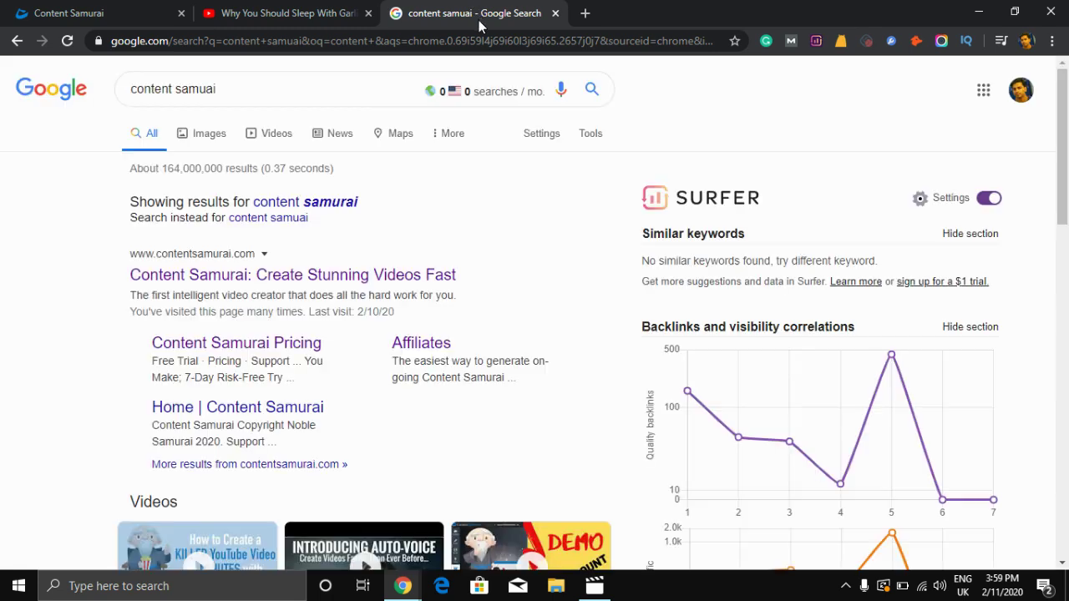
click(259, 284)
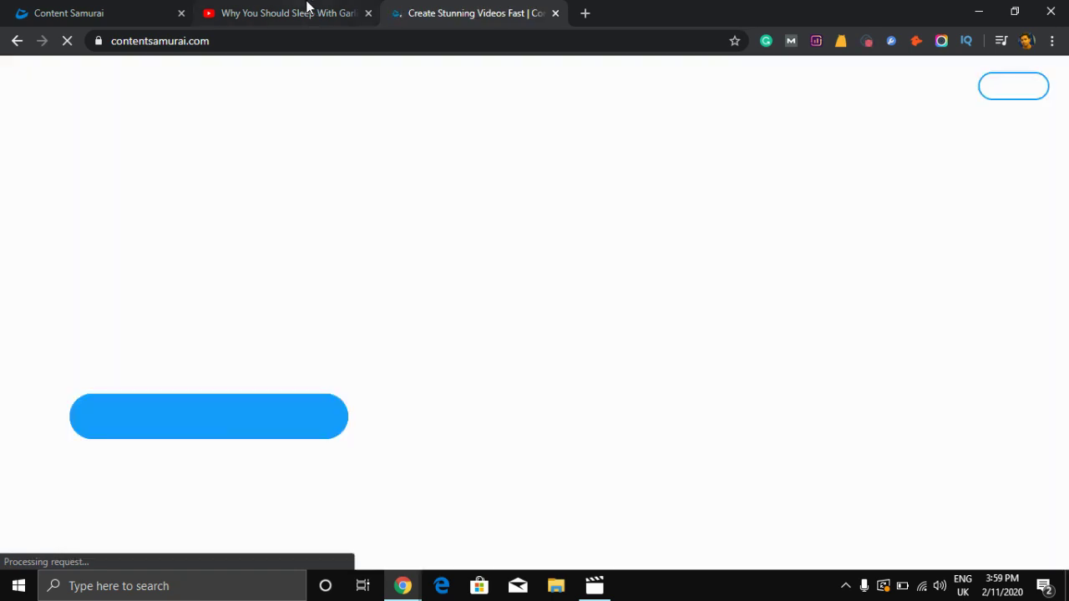
Go to the Pricing page on the Content Samurai website
click(309, 10)
click(395, 13)
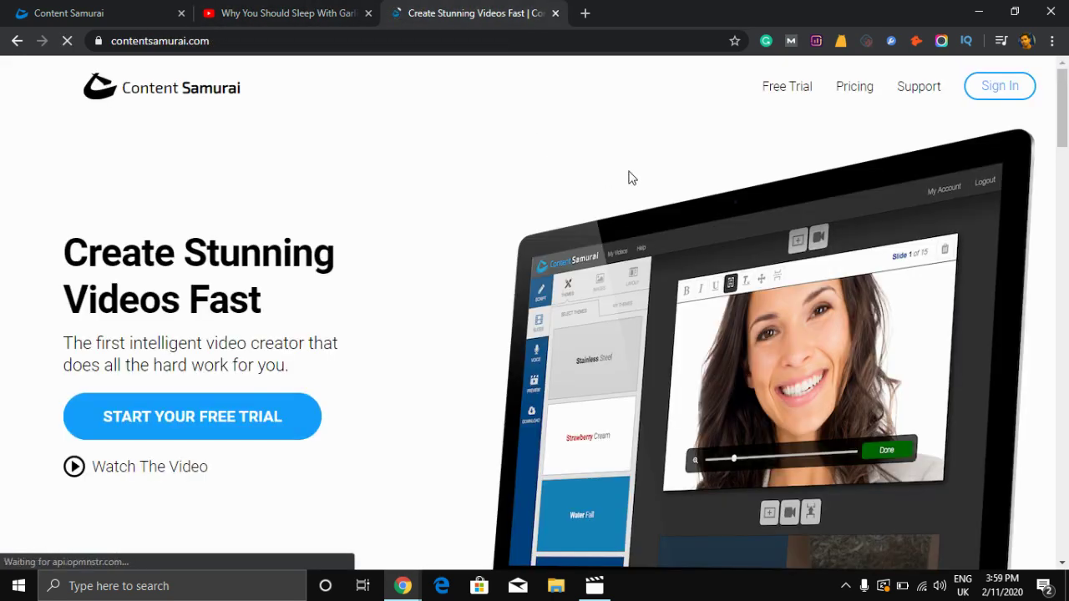
click(845, 92)
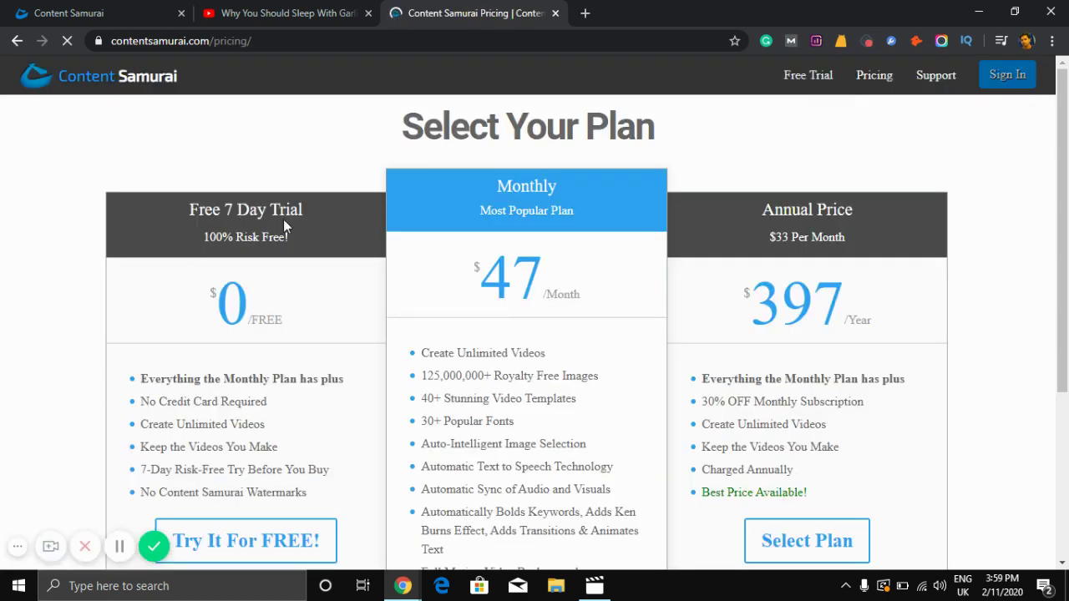
Review the free trial, $47 monthly and $397 annual plans, then return to the download page
scroll(276, 257, down, 1)
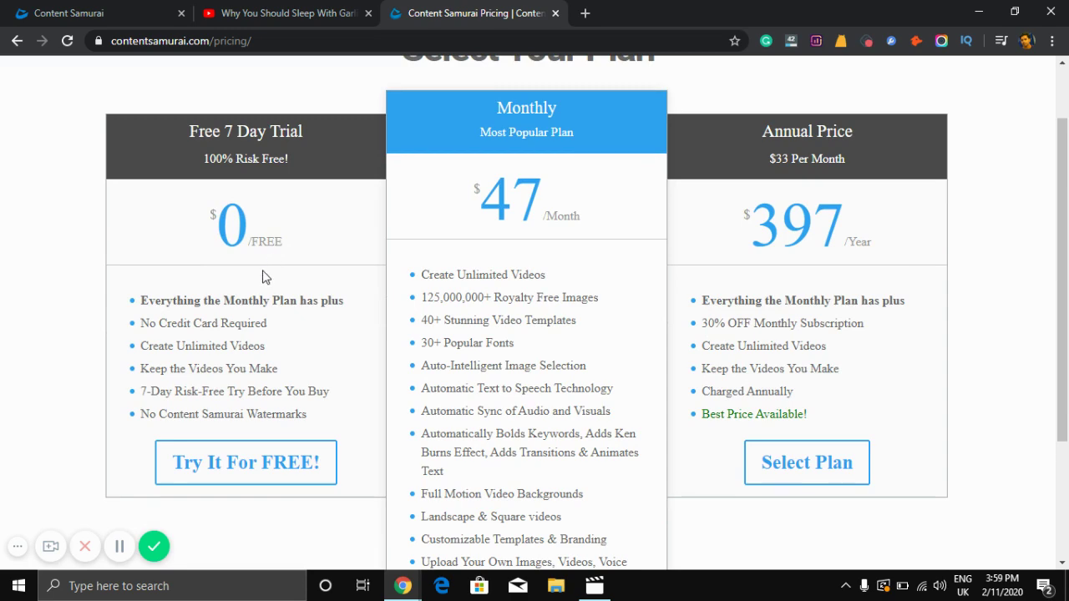
scroll(267, 275, down, 1)
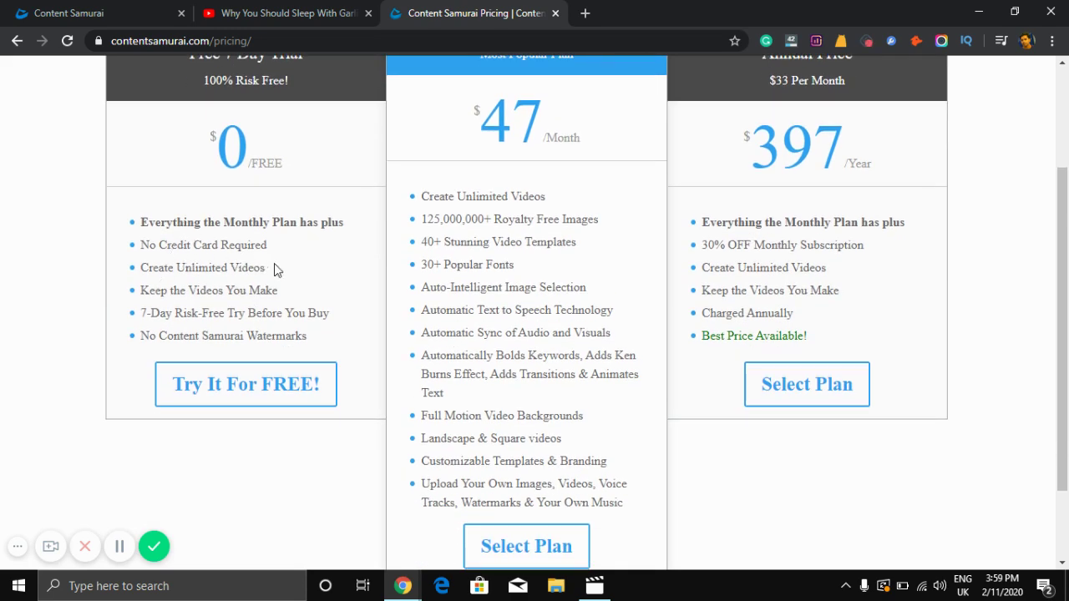
scroll(503, 282, up, 2)
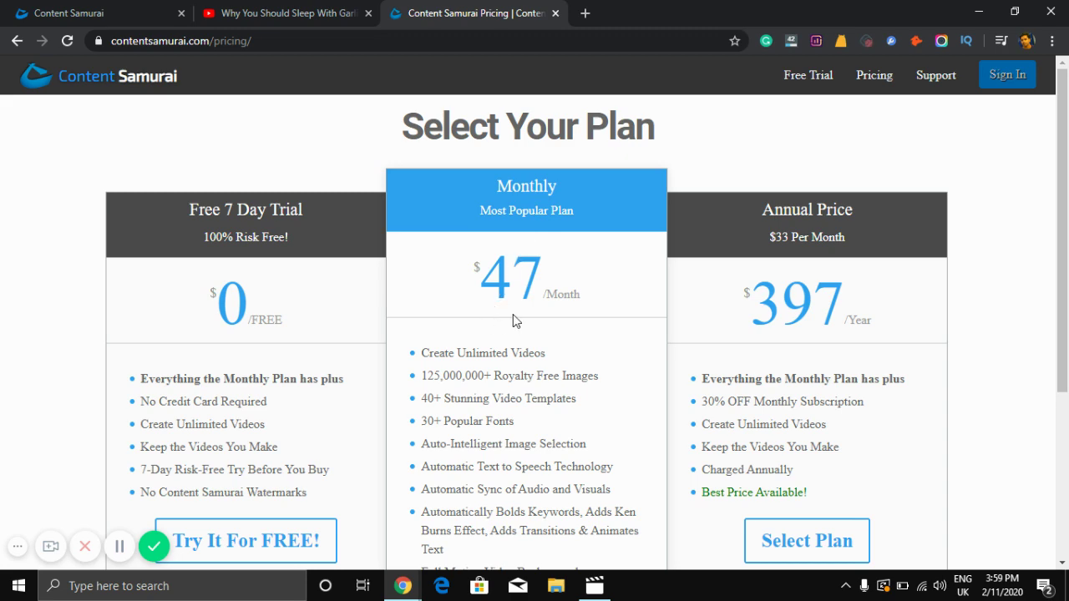
scroll(526, 317, down, 3)
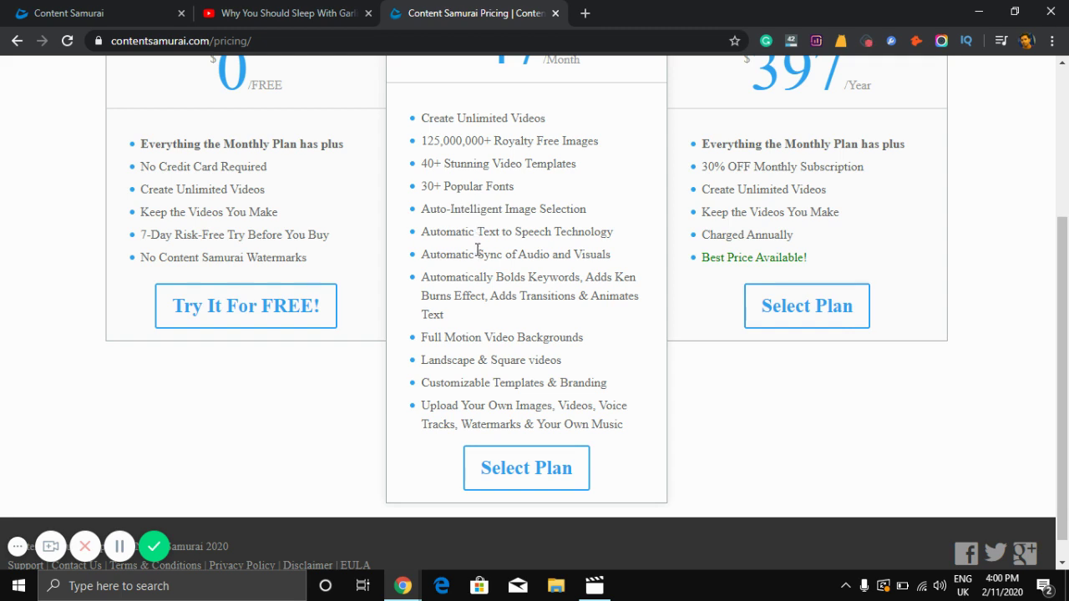
scroll(477, 251, down, 1)
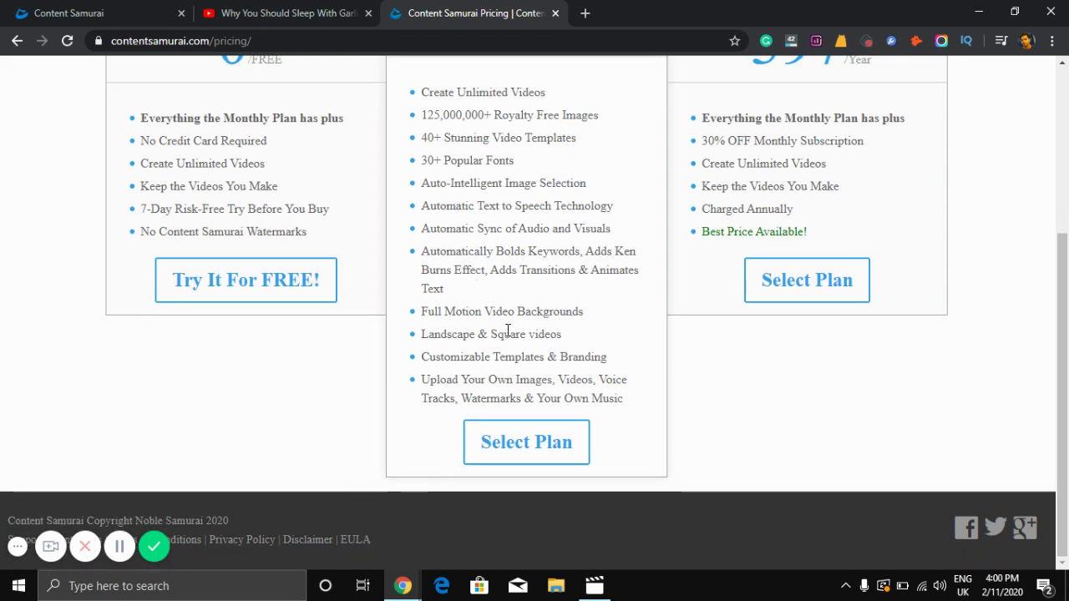
scroll(507, 356, up, 3)
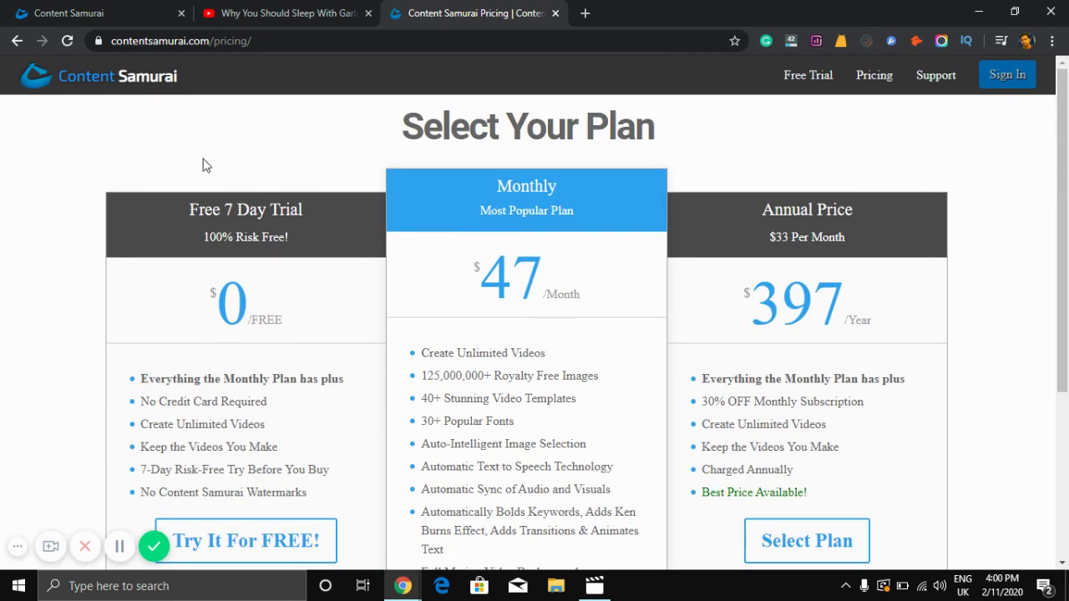
scroll(517, 281, down, 3)
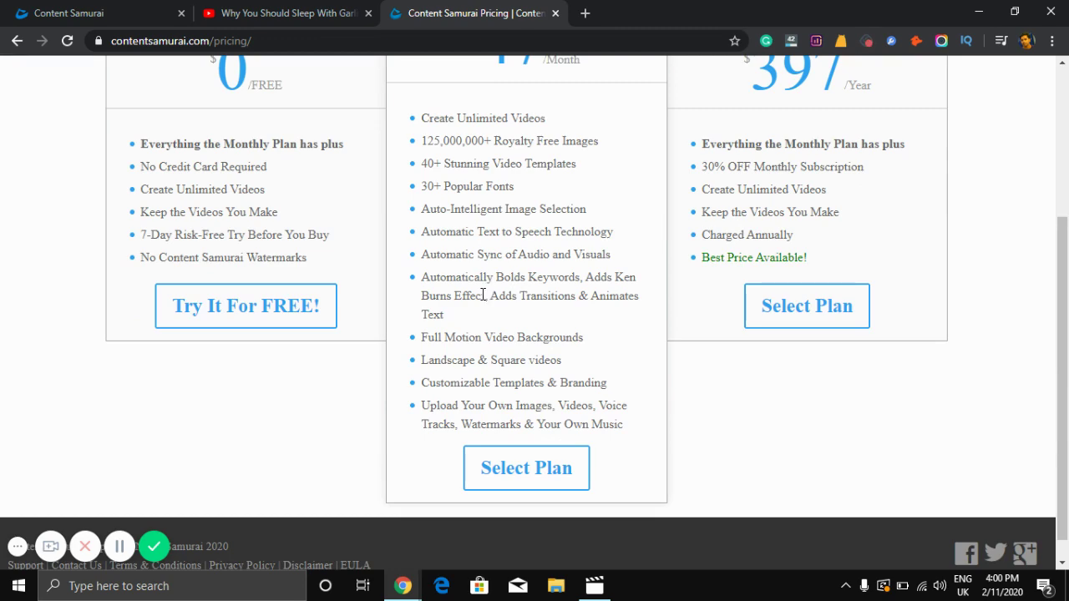
scroll(328, 188, up, 3)
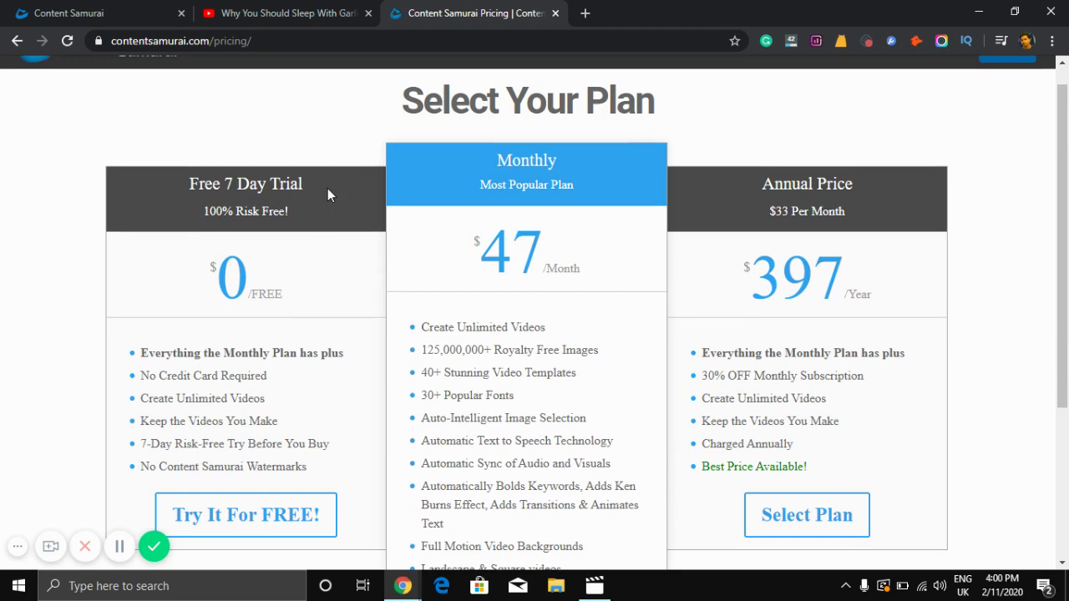
click(272, 15)
click(100, 13)
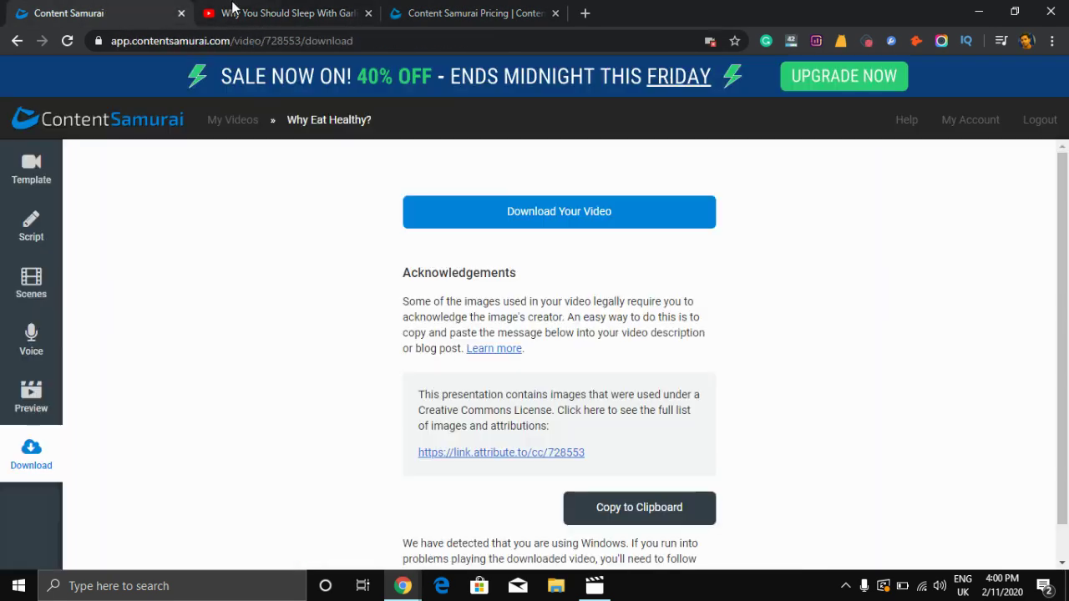
From Chrome's Downloads list, open why-eat-healthy.mp4 in Movies & TV
click(251, 11)
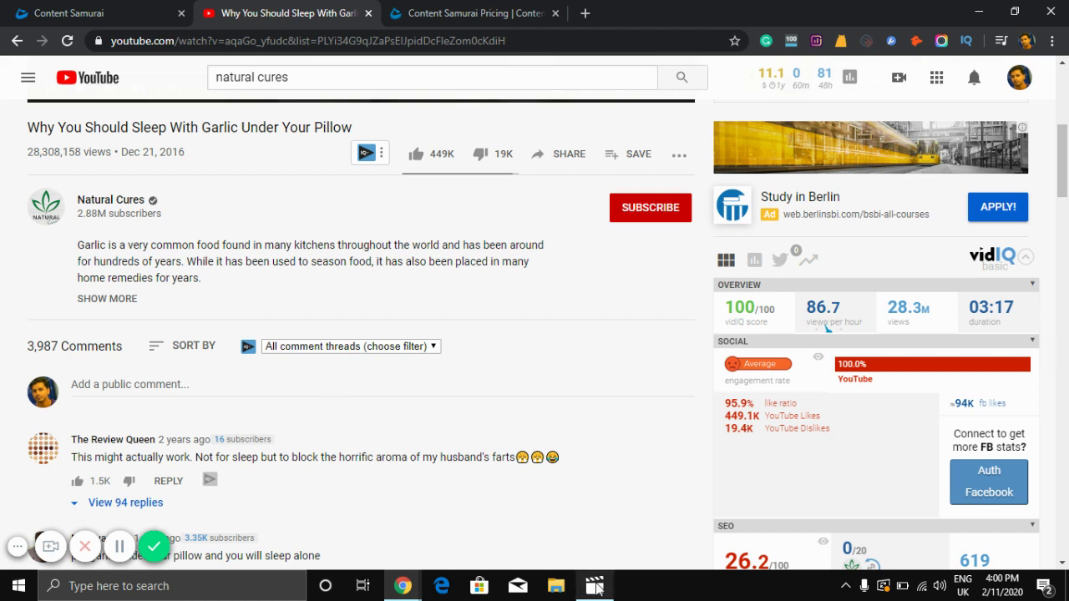
click(1052, 41)
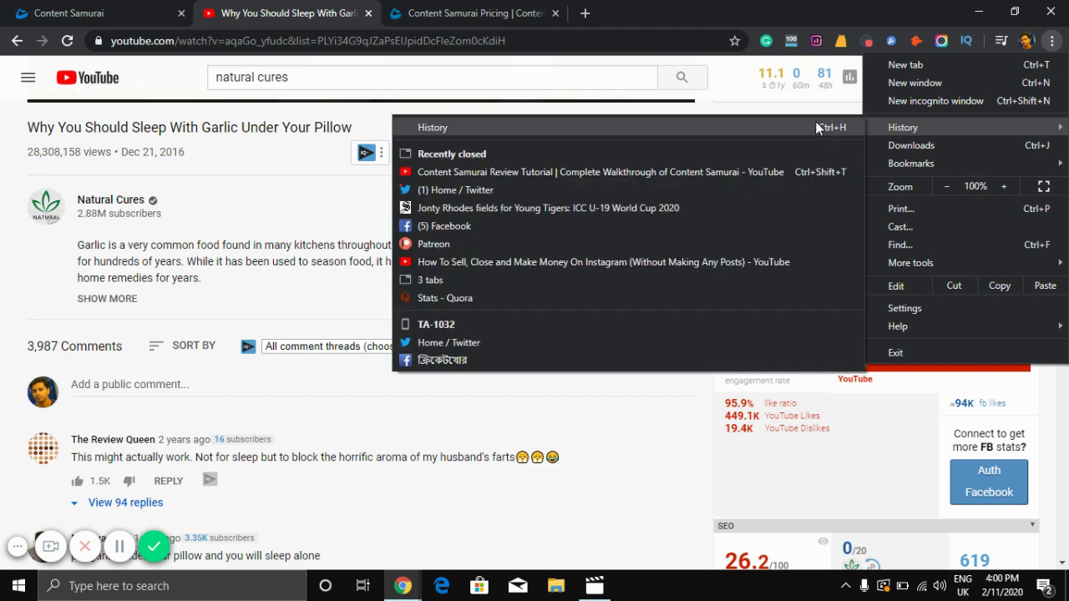
click(757, 103)
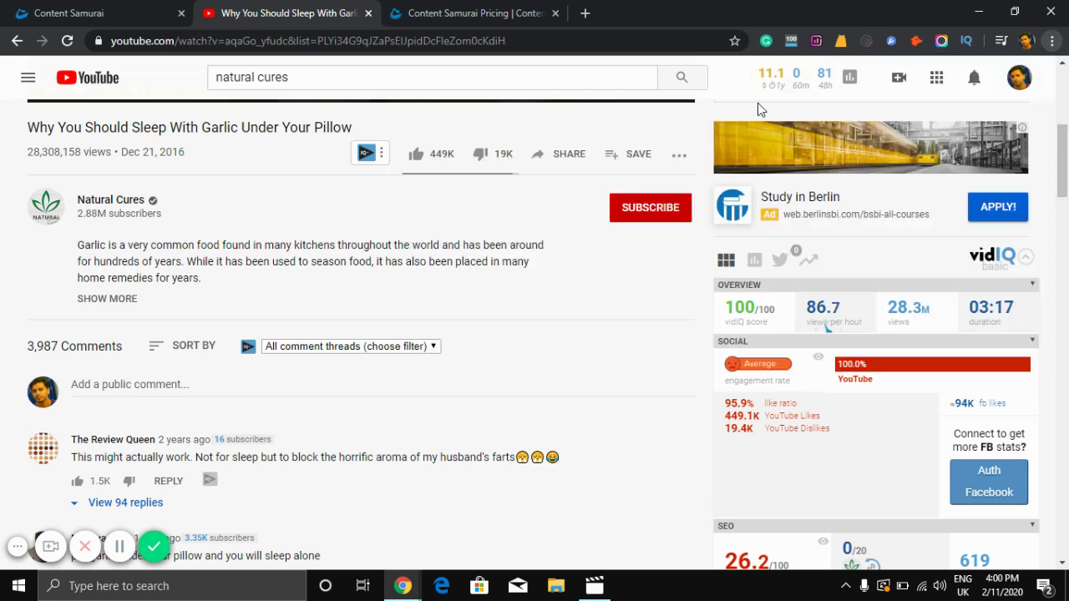
click(1053, 42)
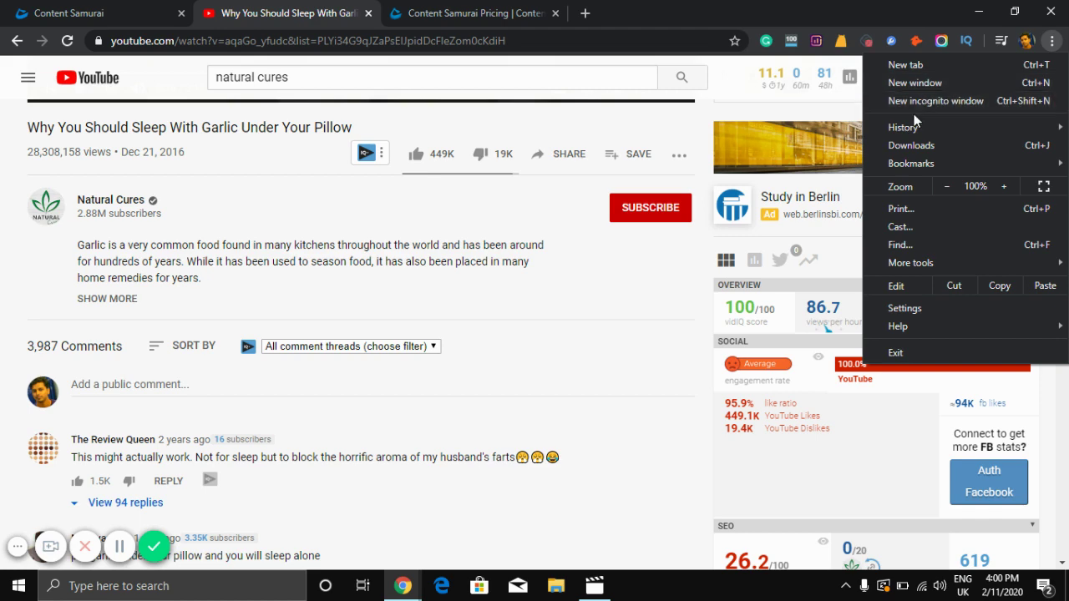
mouse_move(882, 126)
click(908, 147)
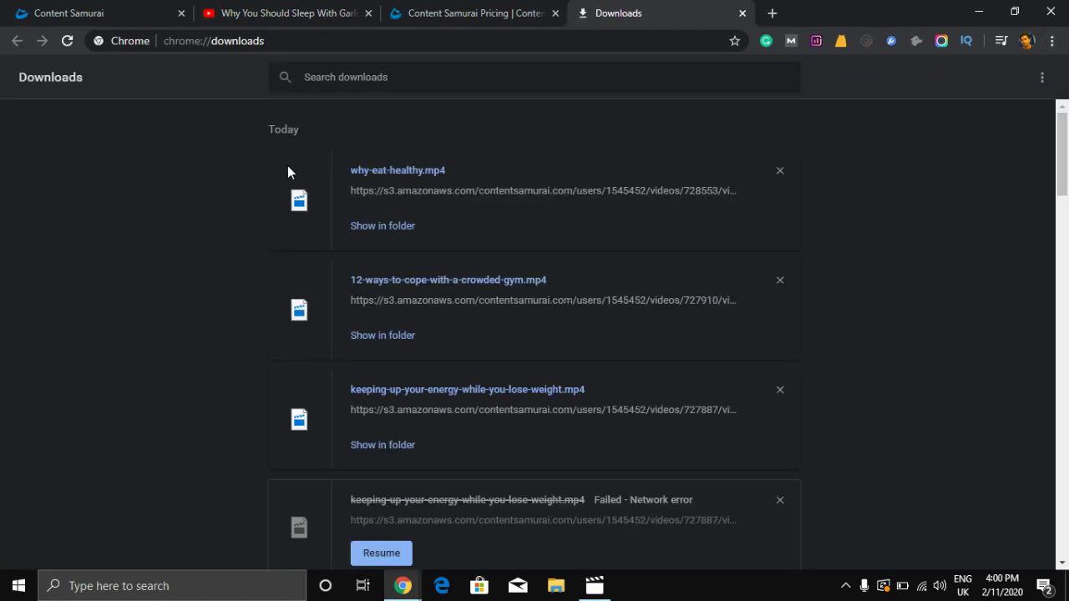
click(372, 174)
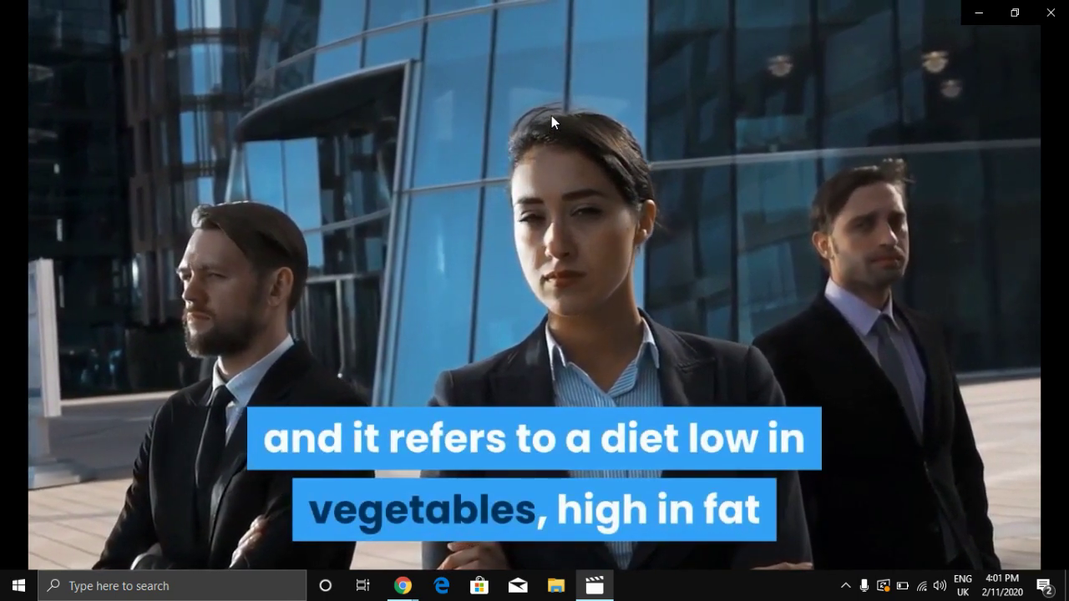
Pause why-eat-healthy at 0:00:26 to bring up the playback controls
click(551, 115)
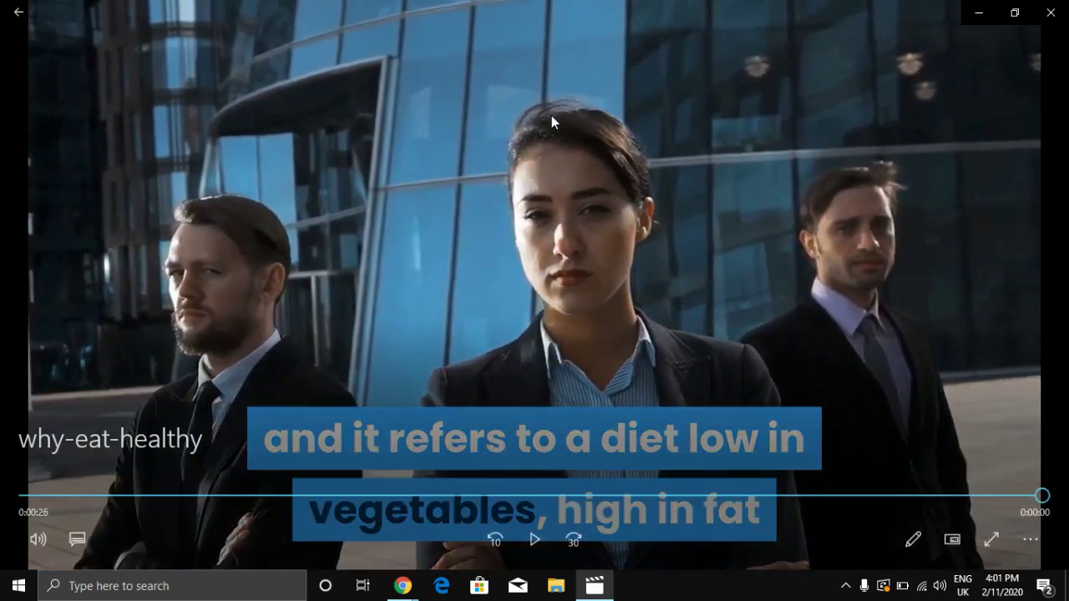